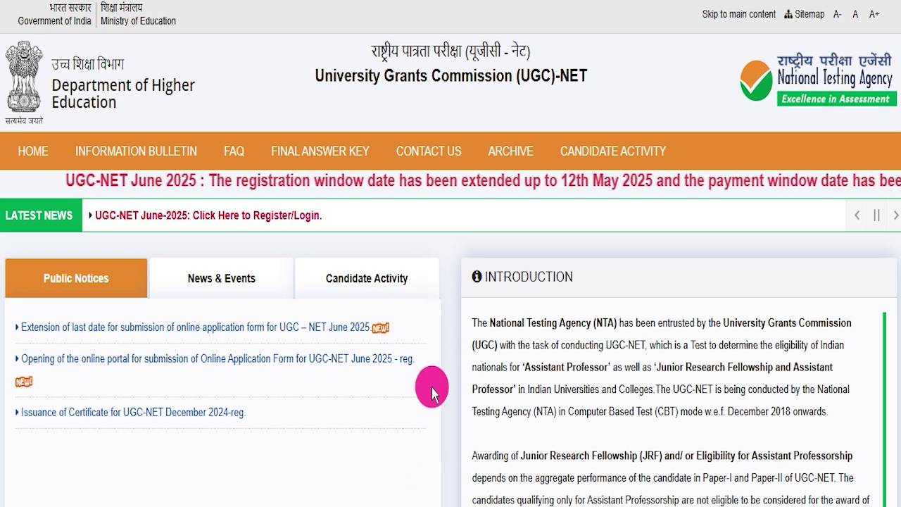
Step: Look through the public notice of 08 May 2025 on extending the UGC-NET June 2025 application dates
left_click(310, 215)
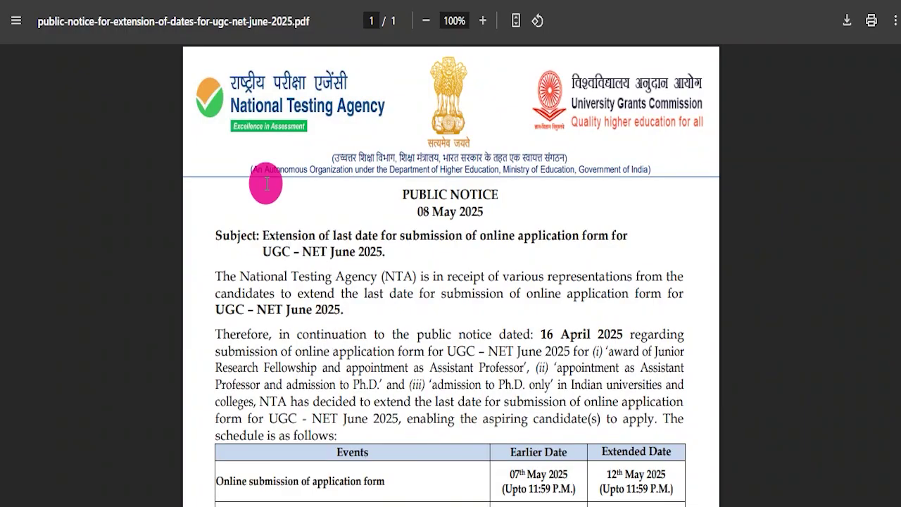
scroll(367, 265, "down", 7)
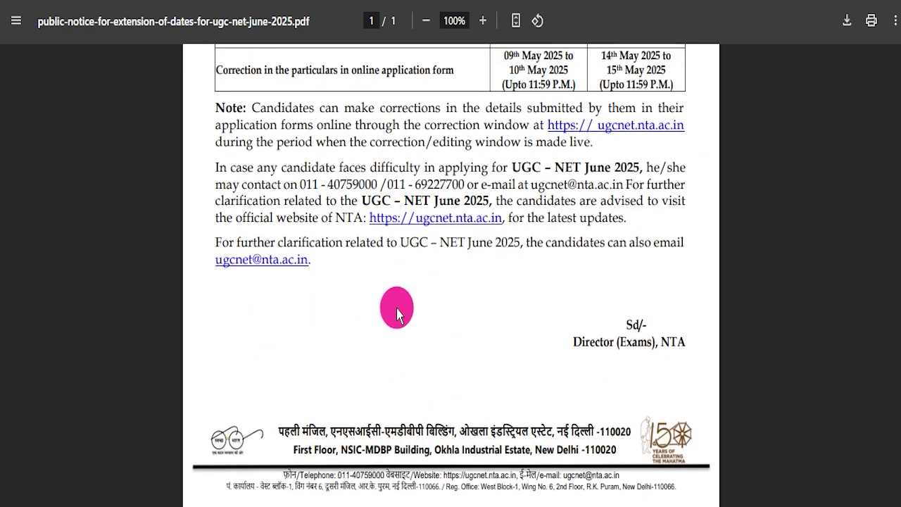
scroll(416, 317, "up", 7)
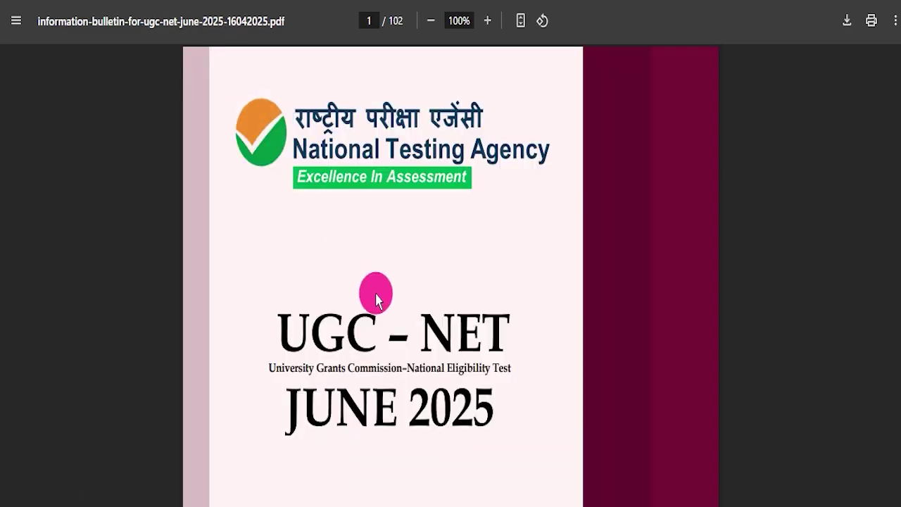
Step: Skim the UGC-NET June 2025 information bulletin from its cover through the table of contents and return to the cover
scroll(373, 292, "down", 6)
scroll(395, 299, "down", 20)
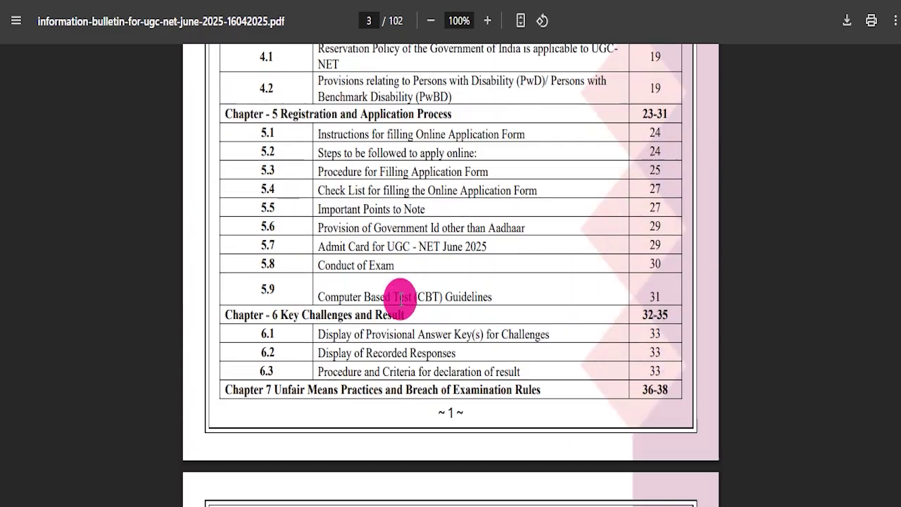
scroll(400, 302, "up", 20)
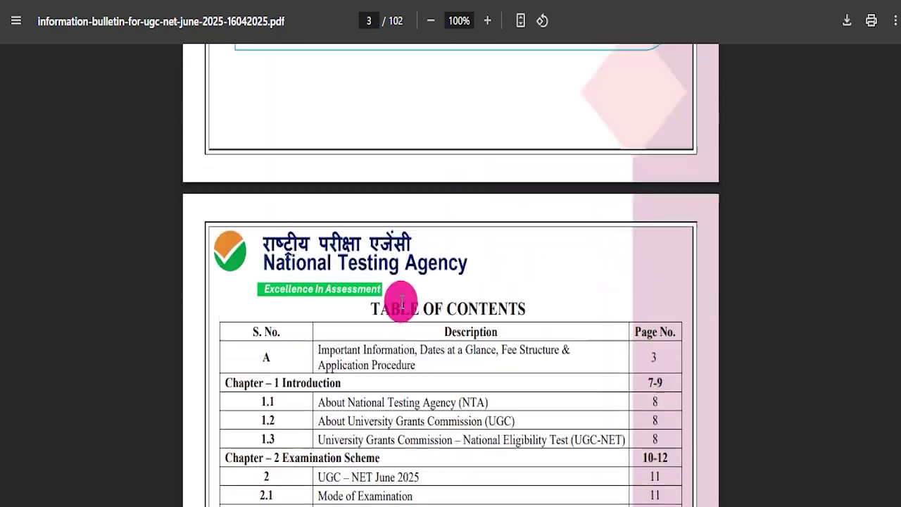
scroll(402, 307, "up", 10)
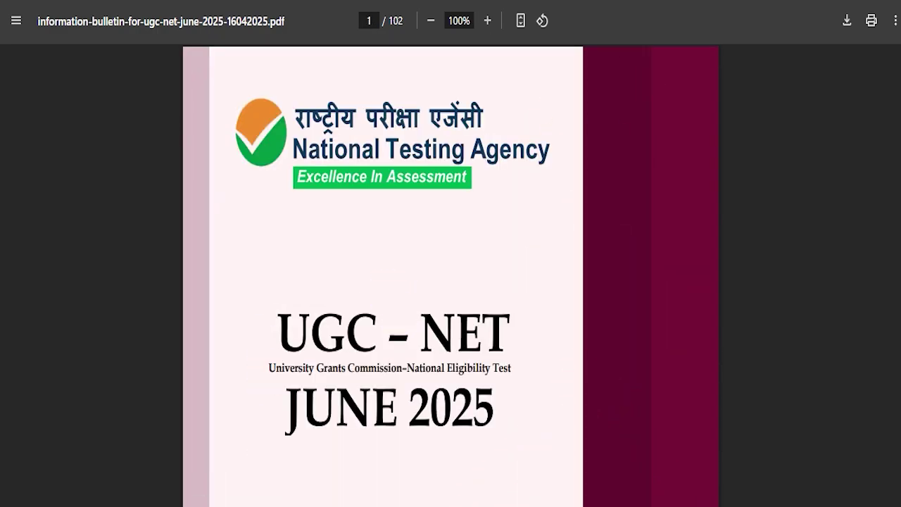
Step: Look over the UGC-NET June 2025 candidate login page and the public notices on the UGC-NET home page
left_click(331, 3)
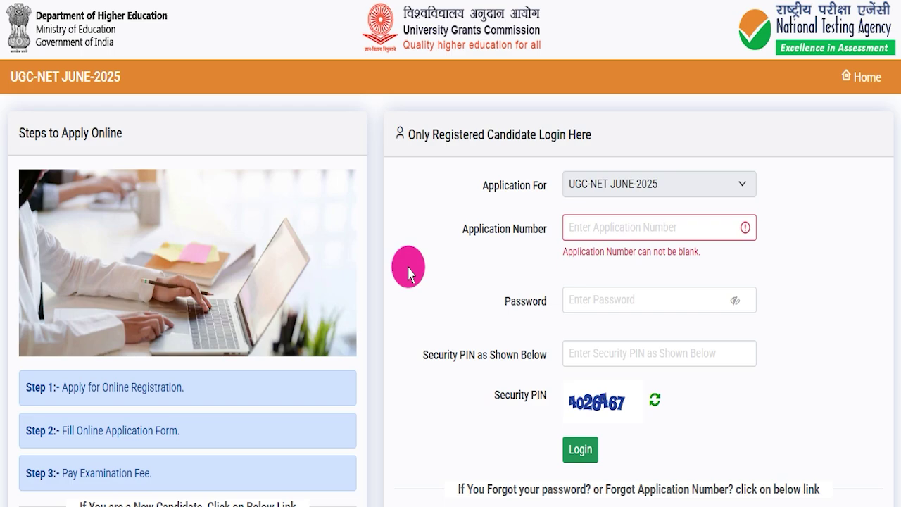
left_click(394, 54)
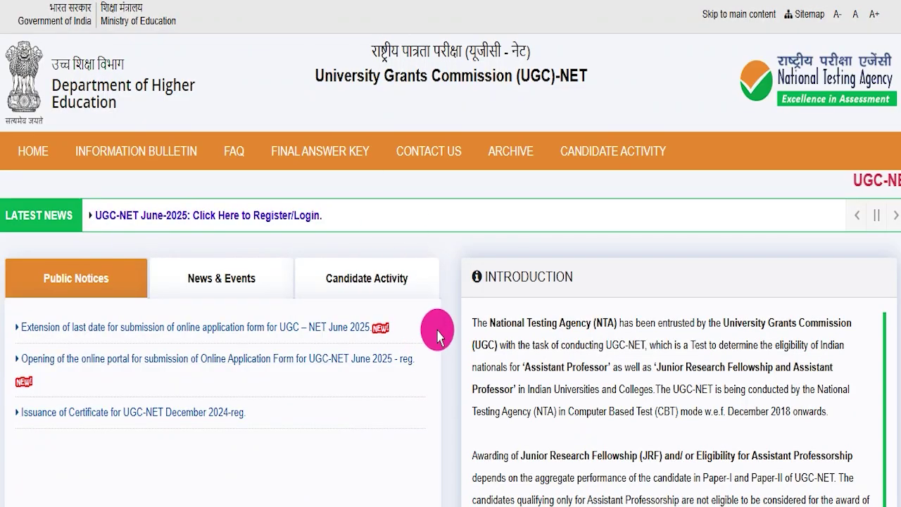
scroll(449, 334, "down", 6)
scroll(452, 352, "up", 3)
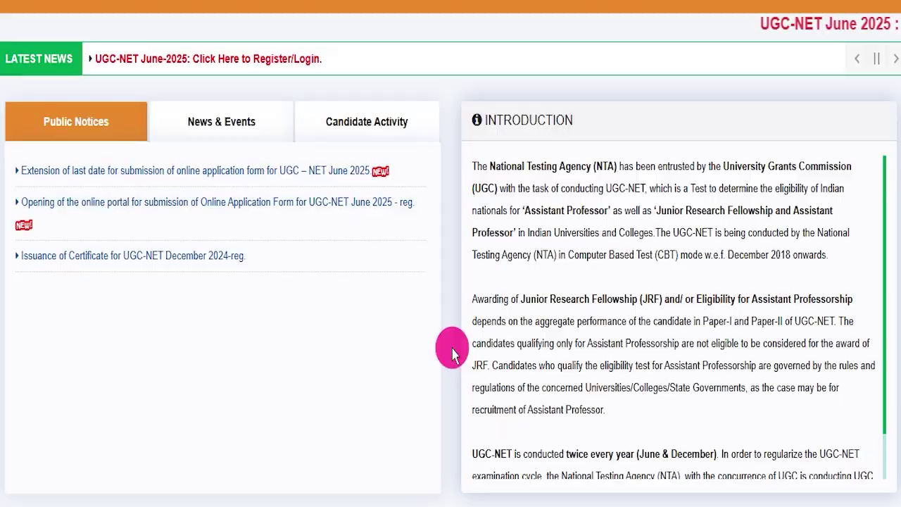
scroll(451, 346, "up", 2)
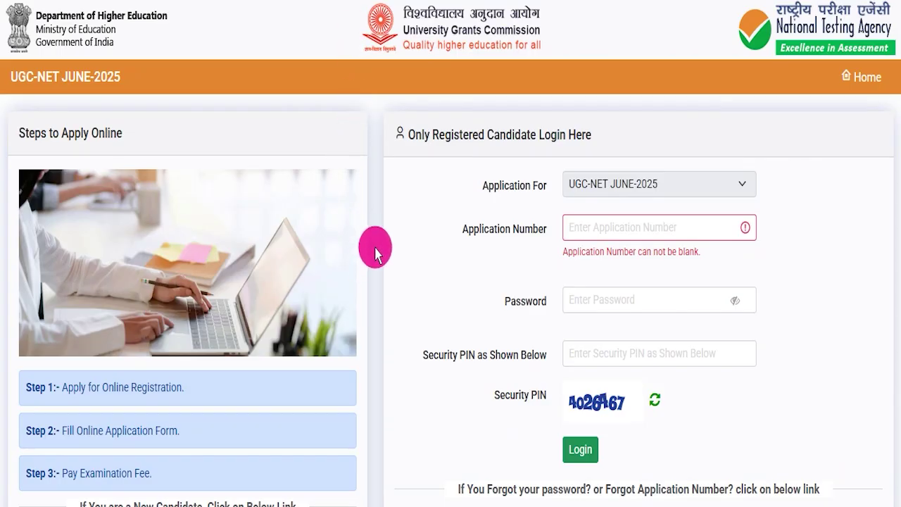
scroll(375, 252, "down", 2)
scroll(376, 247, "up", 2)
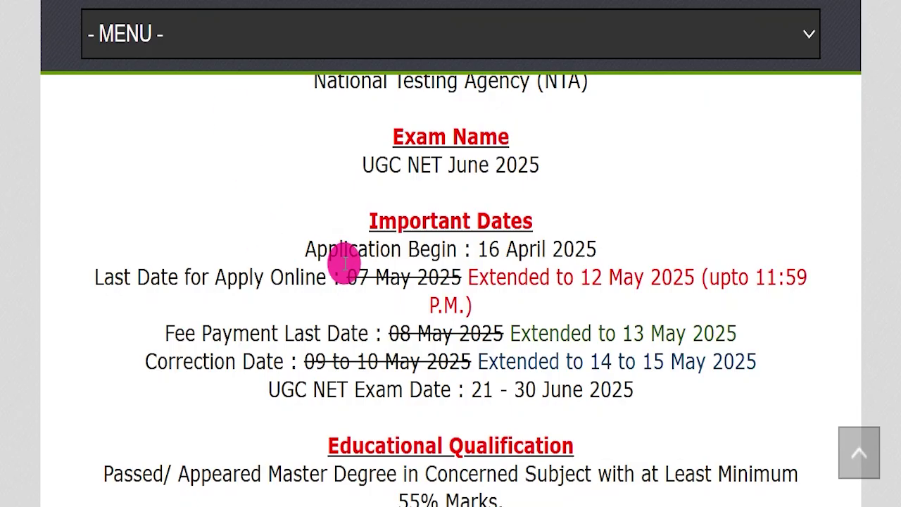
Step: Examine the introduction of the UGC NET 2025 article on the IndSarkariNaukri site, including the site header
scroll(343, 258, "up", 5)
scroll(345, 265, "up", 1)
scroll(344, 267, "down", 2)
left_click_drag(157, 231, 664, 282)
left_click(665, 283)
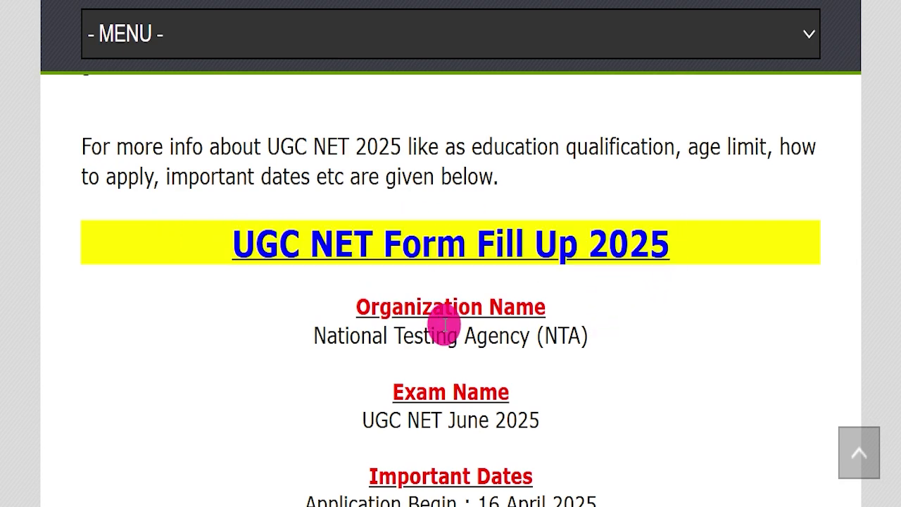
scroll(349, 271, "up", 10)
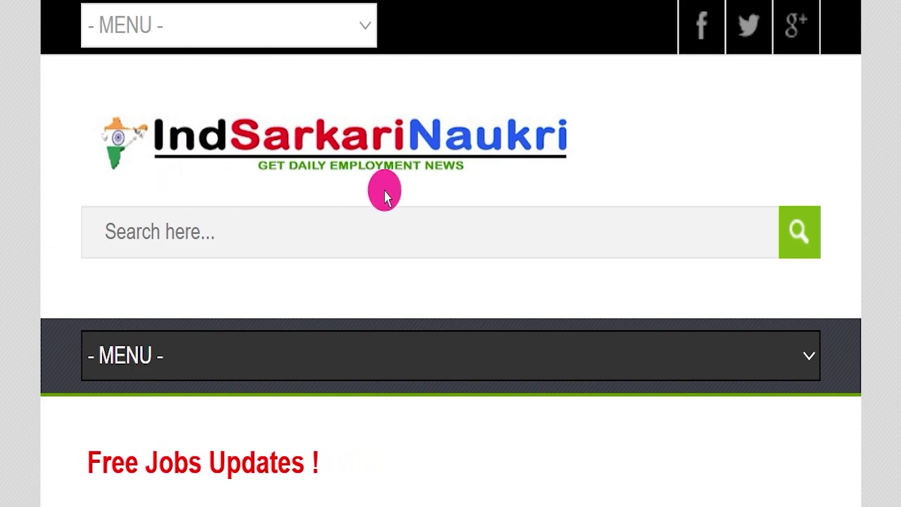
scroll(422, 237, "down", 8)
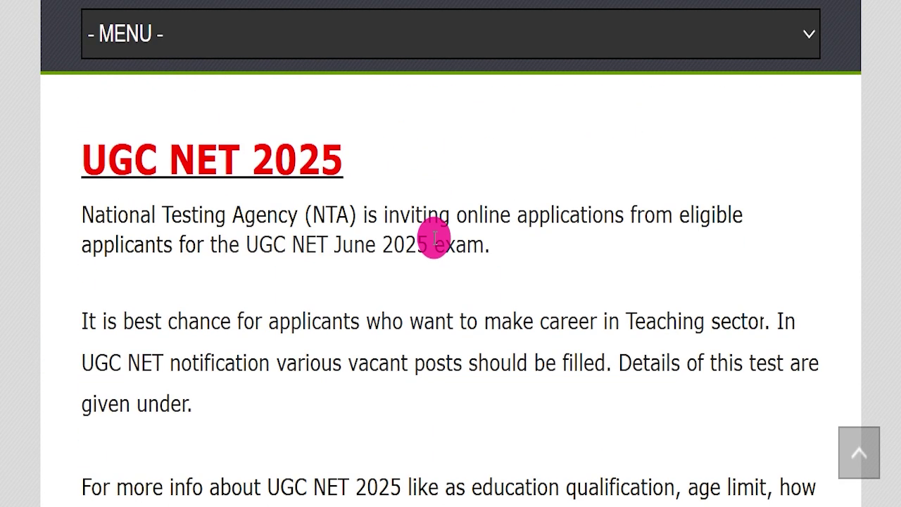
Step: Highlight the UGC NET Form Fill Up 2025 heading, the organization name and the exam name in the article
scroll(435, 238, "down", 5)
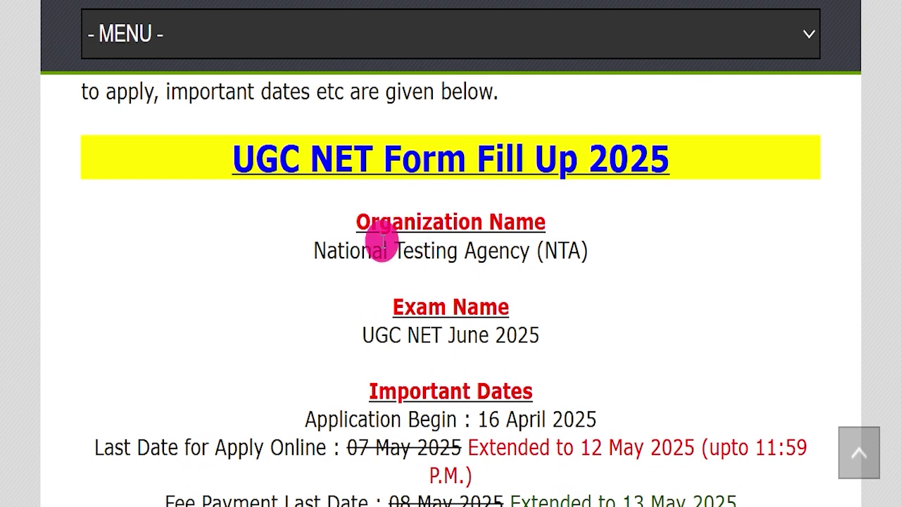
scroll(384, 243, "down", 1)
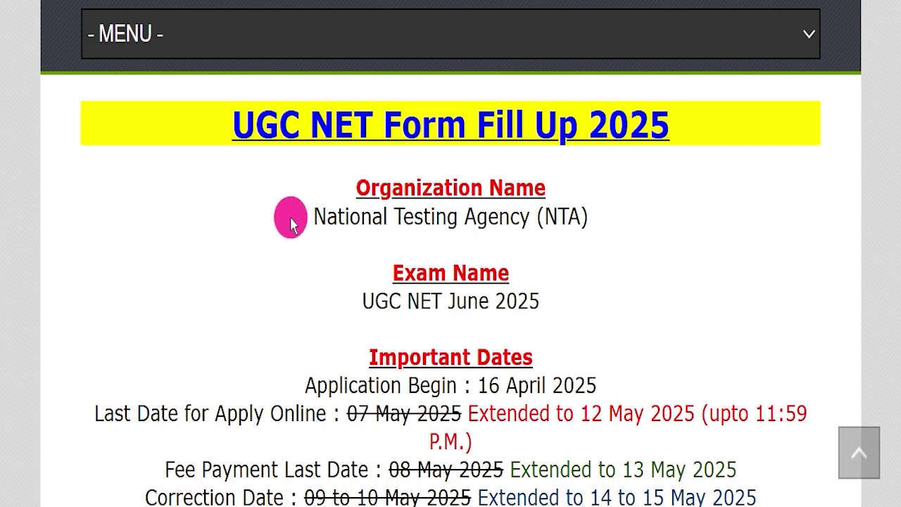
left_click_drag(166, 126, 668, 173)
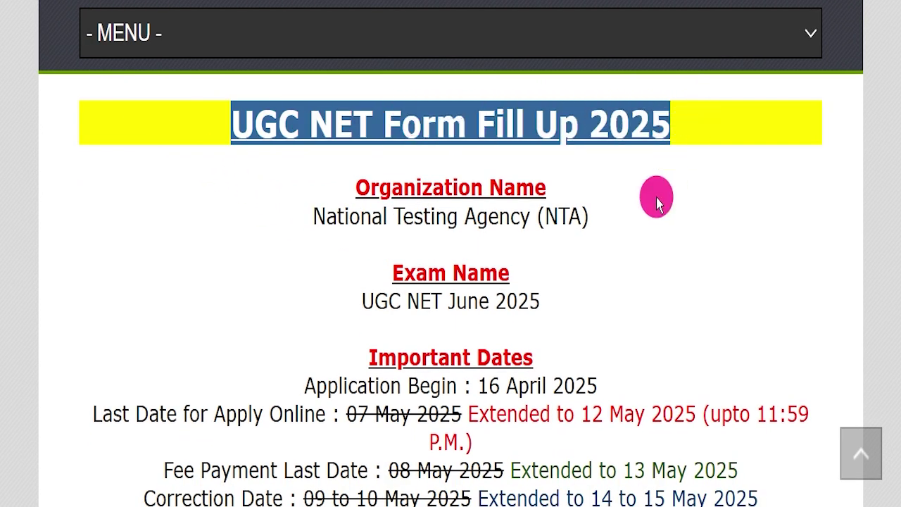
left_click(655, 197)
left_click_drag(229, 210, 640, 209)
left_click_drag(335, 294, 629, 291)
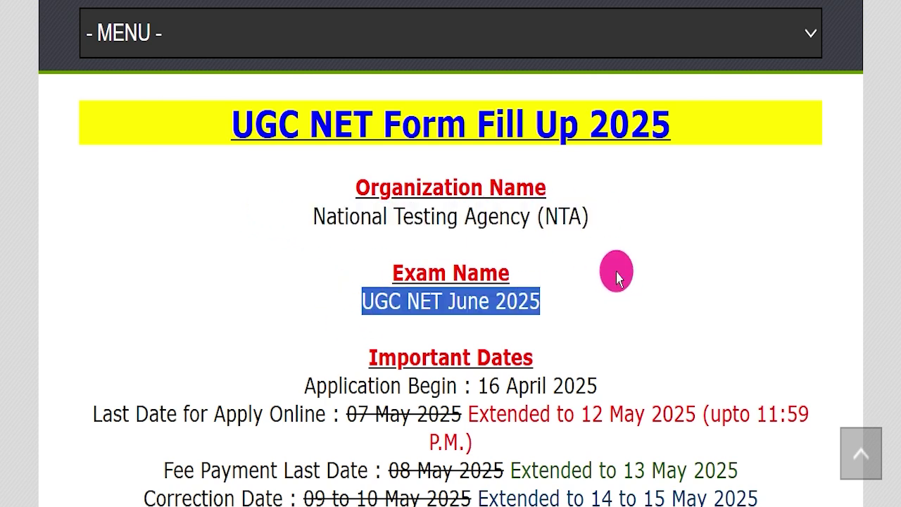
left_click(616, 275)
Step: Mark the extended application, fee payment and correction dates on screen, and highlight the article's Important Dates list
scroll(615, 268, "down", 3)
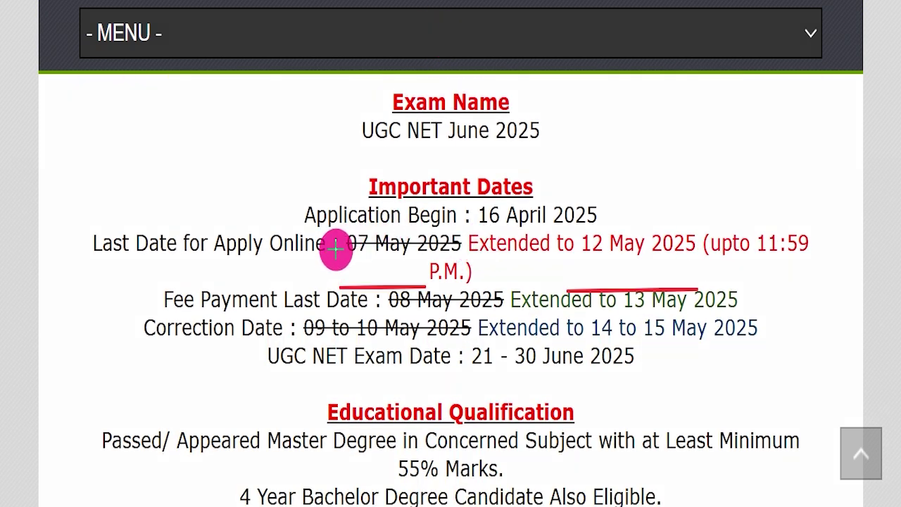
left_click_drag(328, 243, 522, 243)
left_click_drag(687, 245, 703, 243)
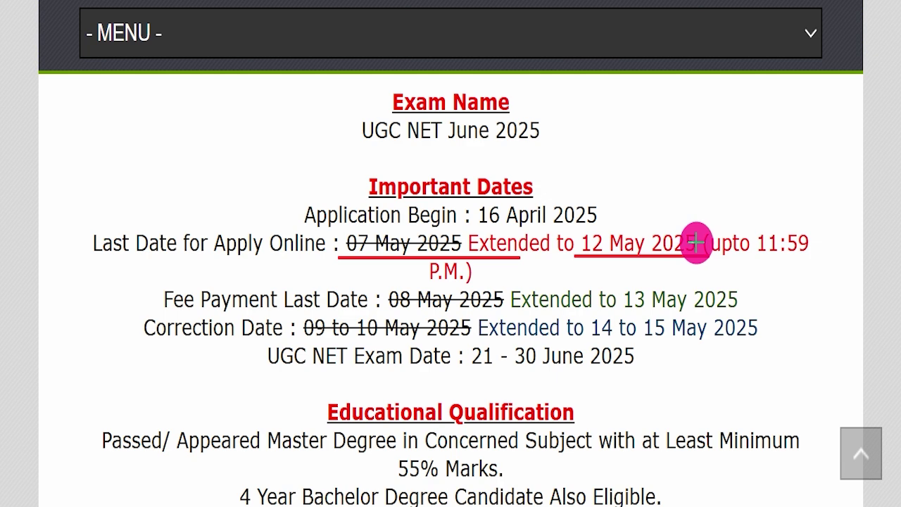
left_click_drag(733, 275, 757, 269)
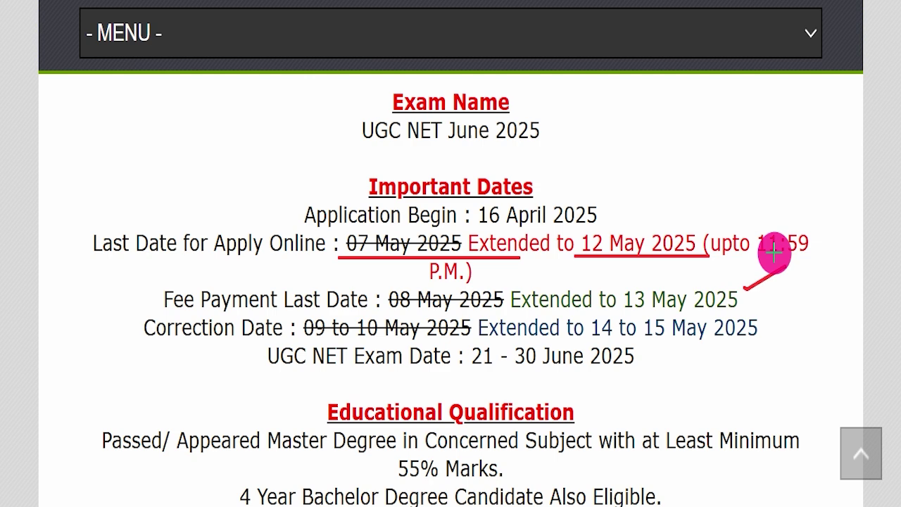
left_click_drag(771, 328, 821, 304)
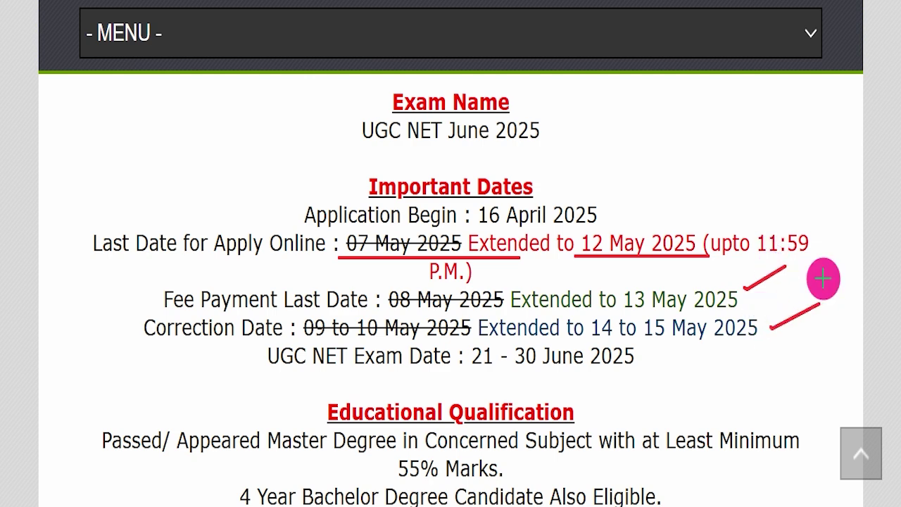
key("Escape")
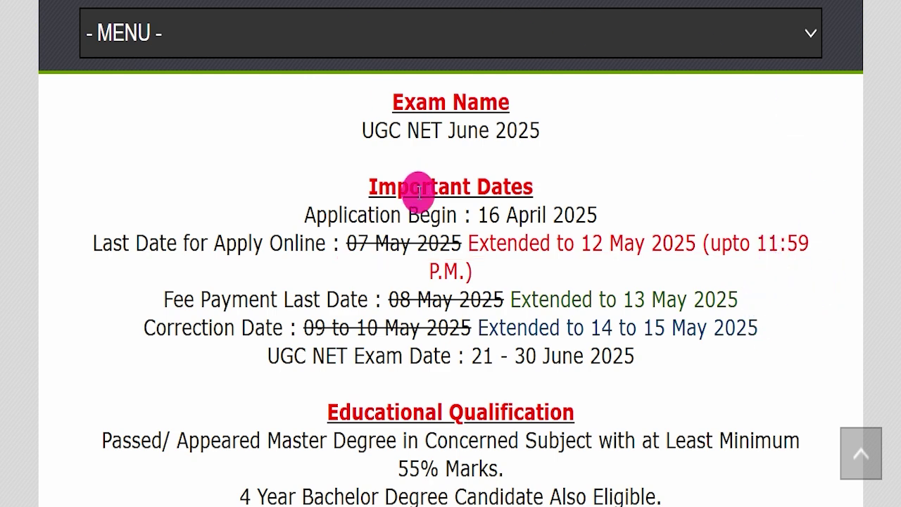
left_click_drag(256, 203, 748, 352)
left_click(749, 366)
Step: Review the educational qualification and highlight the JRF and NET entries under Age Limit
scroll(278, 224, "down", 3)
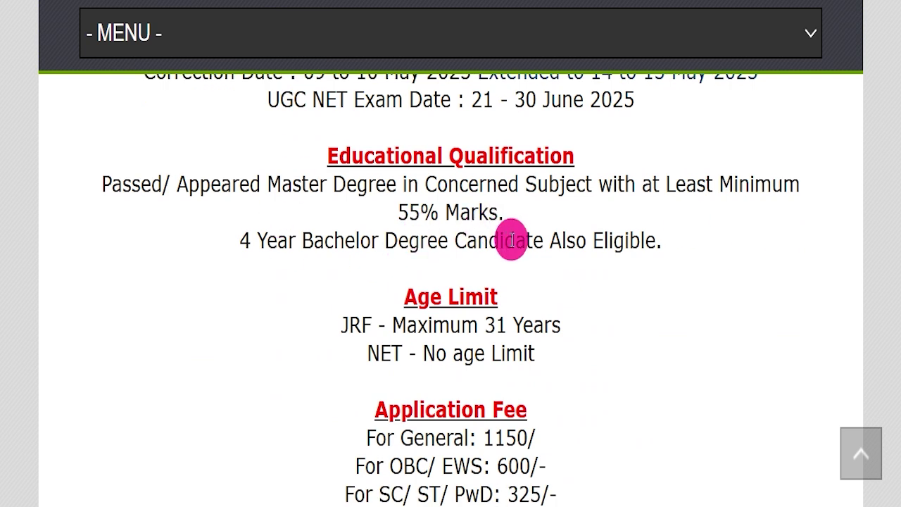
left_click_drag(375, 304, 581, 308)
scroll(553, 248, "down", 2)
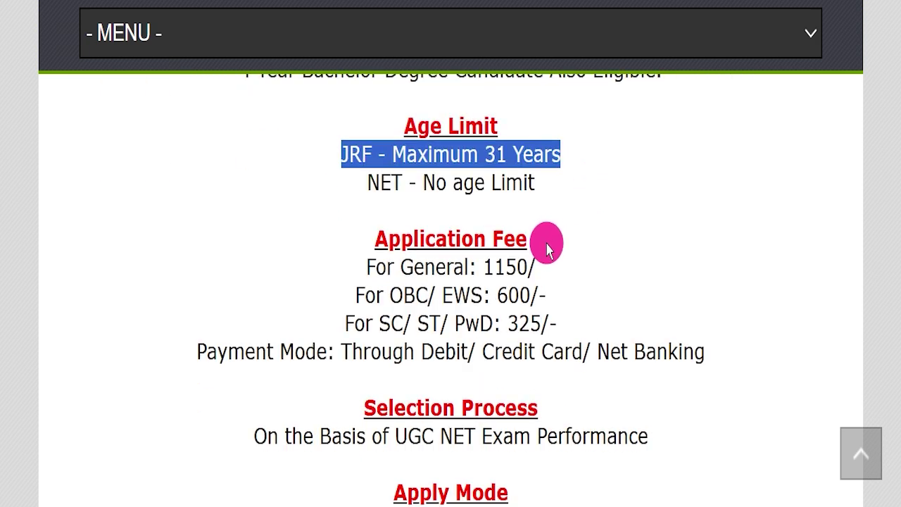
left_click_drag(303, 181, 569, 181)
left_click(569, 200)
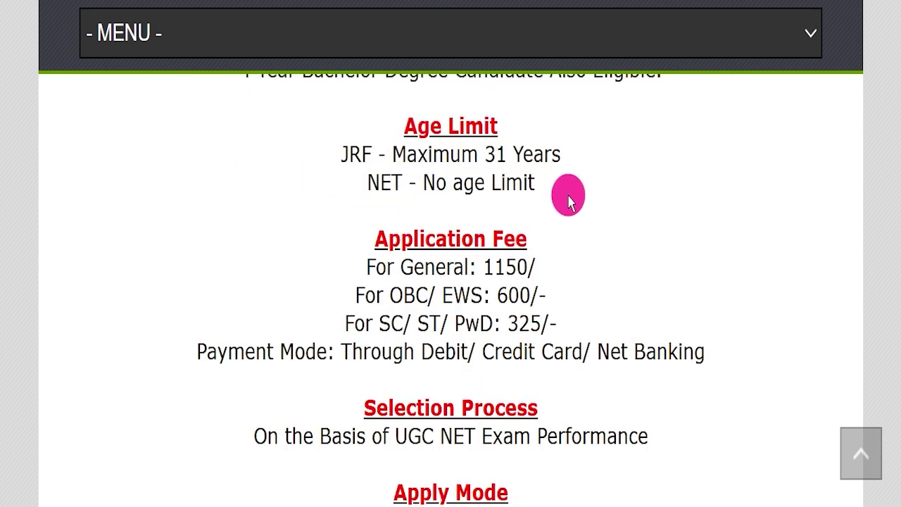
Step: Highlight the application fees for General, OBC/EWS and SC/ST/PwD candidates and the payment modes
left_click_drag(304, 267, 549, 255)
left_click_drag(321, 293, 559, 294)
left_click_drag(310, 317, 585, 304)
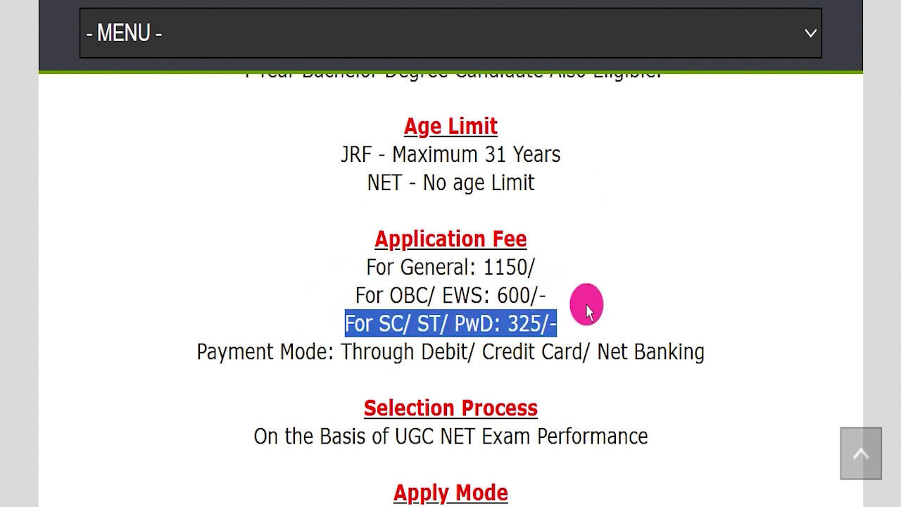
left_click_drag(419, 352, 721, 338)
left_click(720, 338)
Step: Highlight the selection process details and the official website address in the article
scroll(487, 352, "down", 1)
left_click_drag(395, 353, 650, 345)
left_click(465, 385)
scroll(477, 386, "down", 2)
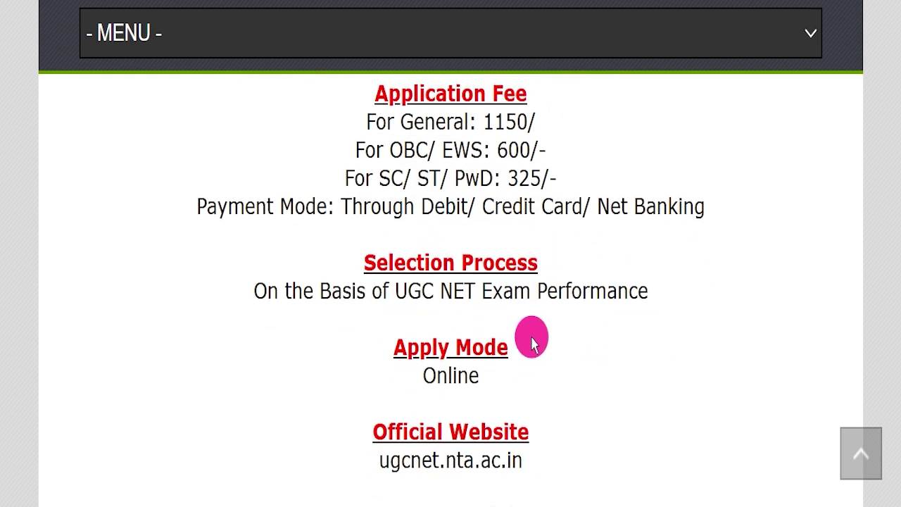
left_click_drag(382, 258, 512, 285)
left_click_drag(373, 350, 522, 352)
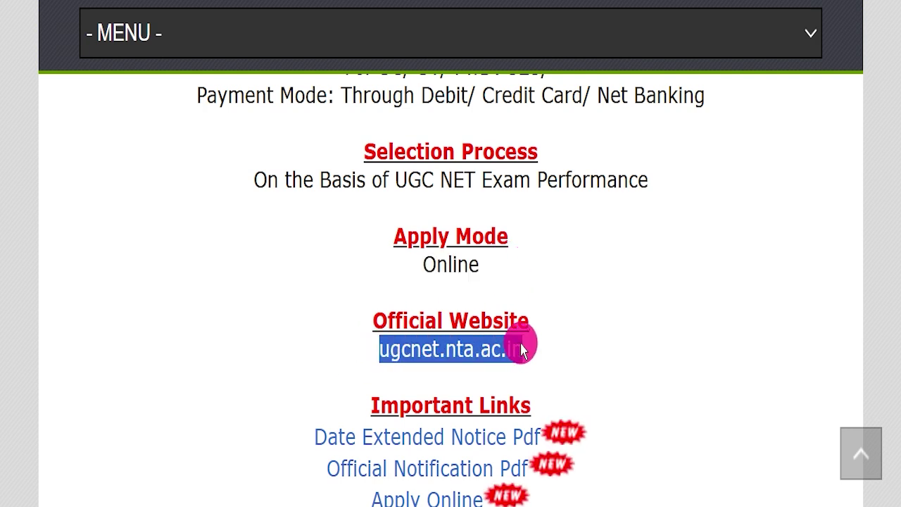
Step: Highlight the article's Important Links section and single out the Date Extended Notice Pdf link
scroll(525, 349, "down", 1)
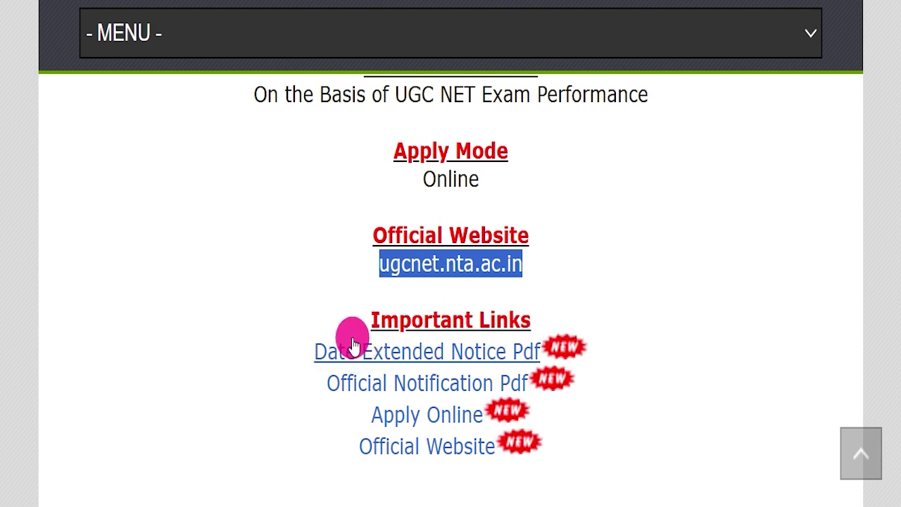
left_click_drag(352, 312, 582, 436)
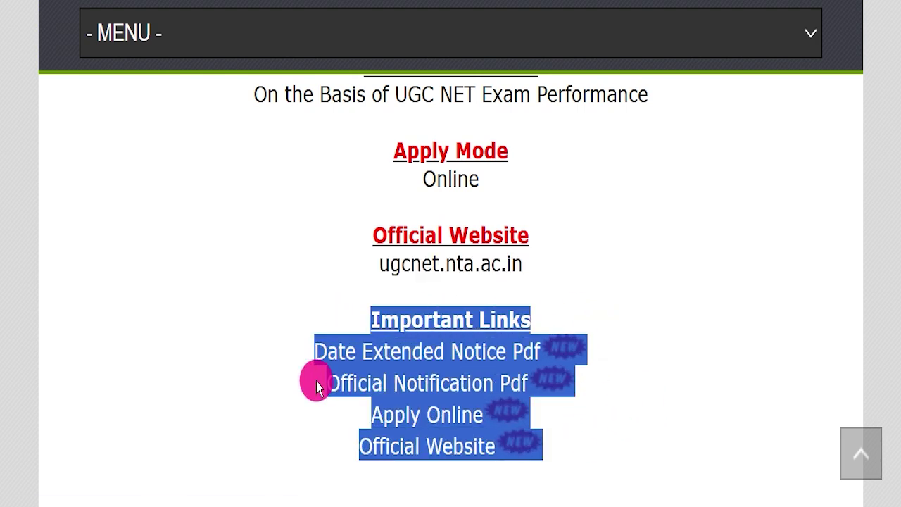
left_click(278, 345)
left_click_drag(287, 346, 542, 345)
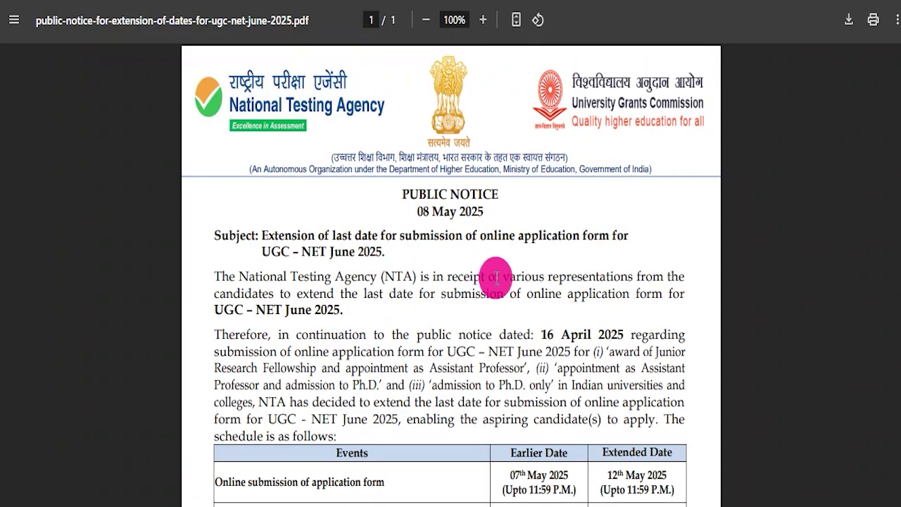
Step: Review the public notice on date extension and mark the extended dates for form submission, fee payment and correction
scroll(549, 218, "down", 3)
scroll(529, 272, "up", 2)
scroll(529, 276, "up", 4)
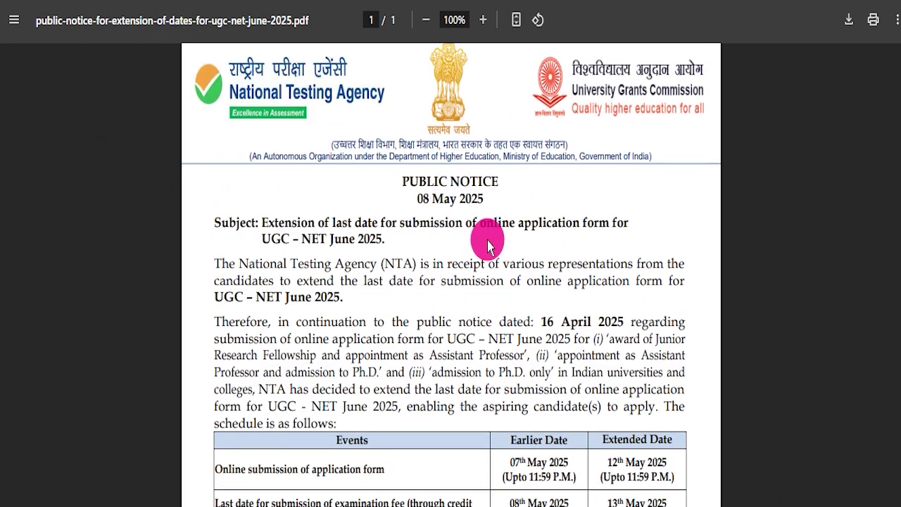
scroll(474, 241, "down", 5)
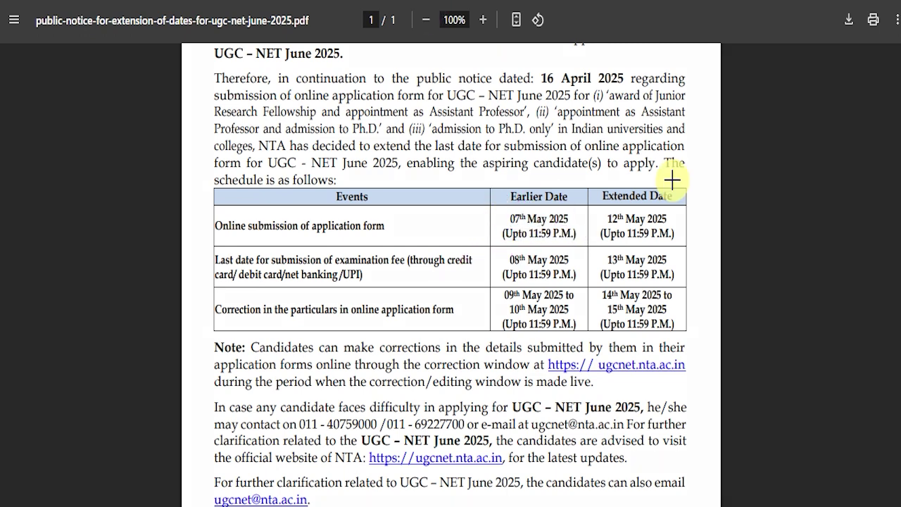
mouse_move(757, 167)
left_mouse_down()
mouse_move(674, 256)
mouse_move(773, 218)
left_mouse_up()
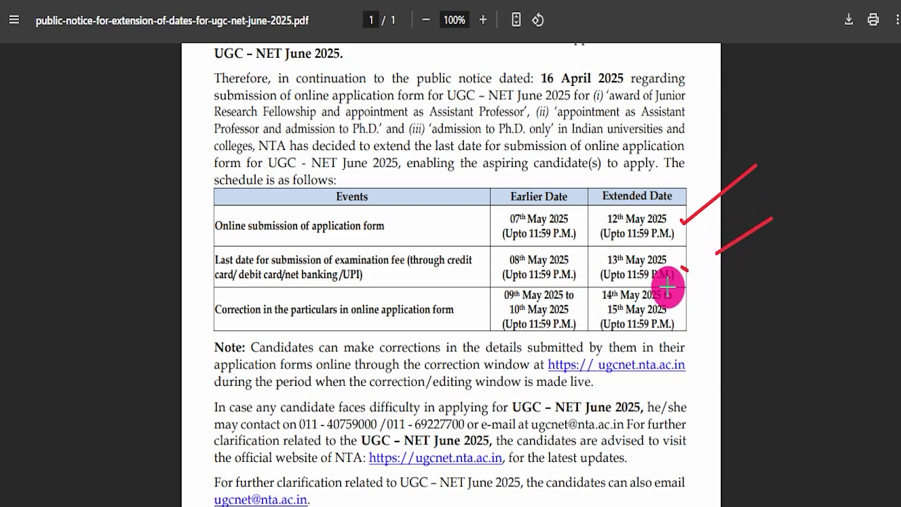
left_click_drag(676, 301, 741, 257)
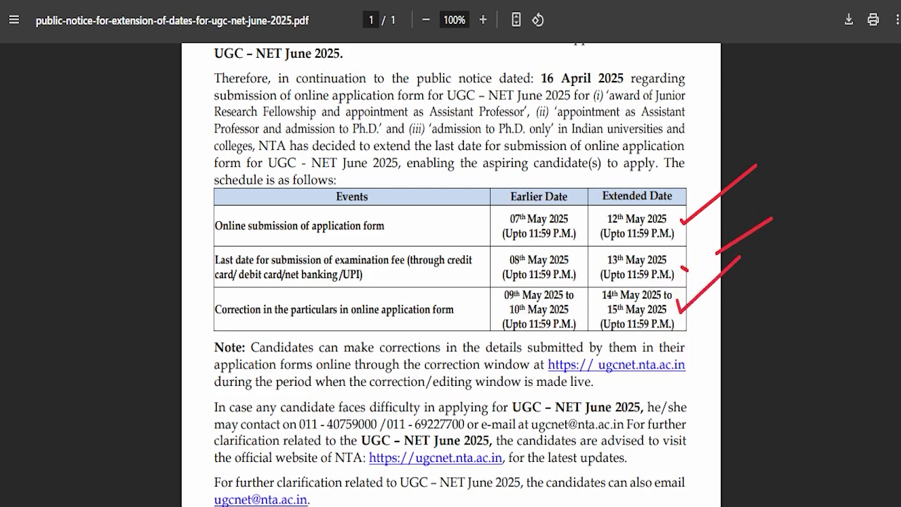
scroll(324, 150, "up", 4)
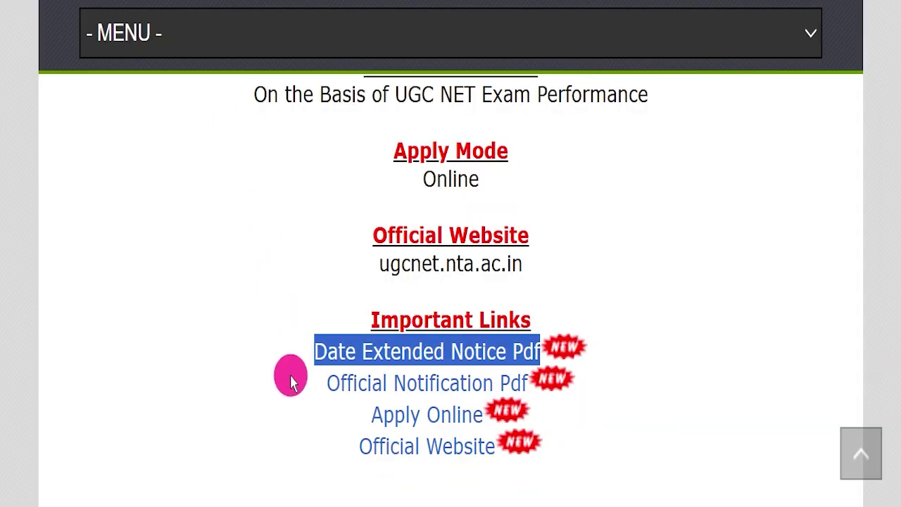
Step: Highlight the Official Notification Pdf link and skim the UGC-NET June 2025 information bulletin through to its end and back to the start
left_click_drag(291, 376, 531, 382)
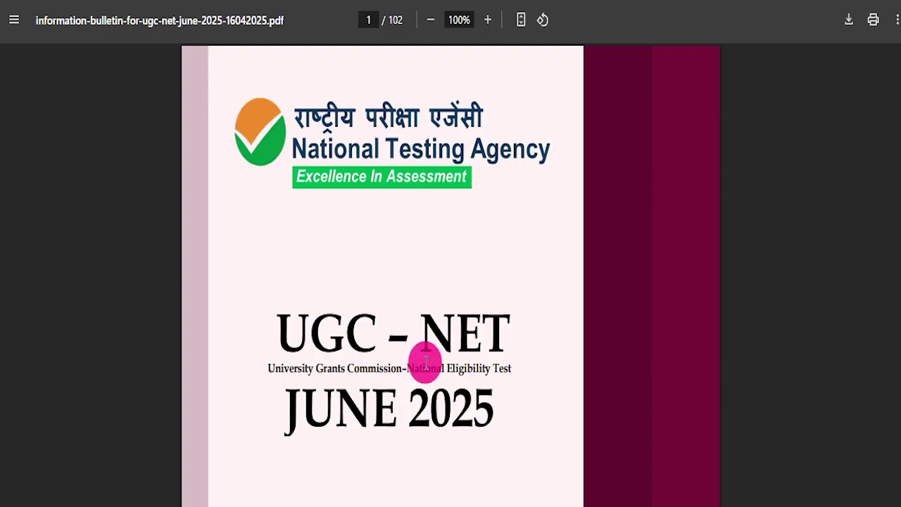
scroll(443, 356, "down", 5)
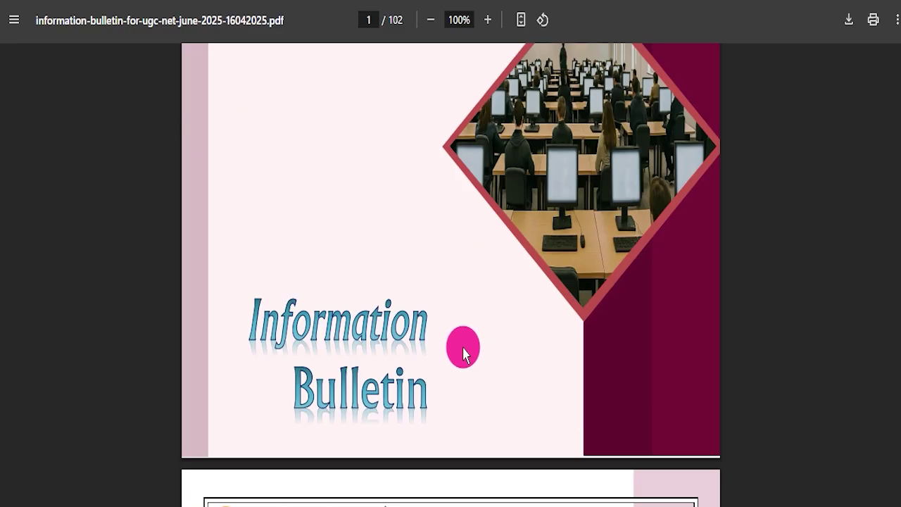
scroll(463, 352, "down", 20)
scroll(437, 325, "down", 20)
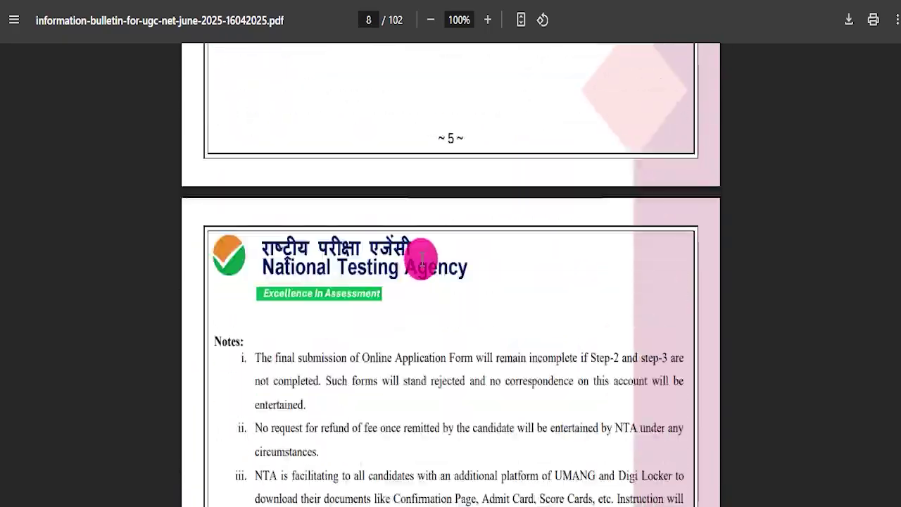
scroll(421, 265, "down", 20)
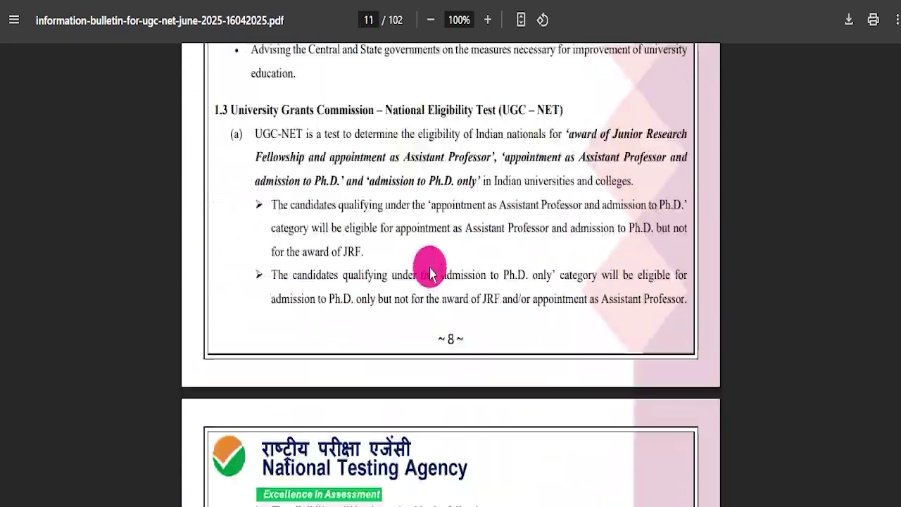
scroll(431, 273, "down", 20)
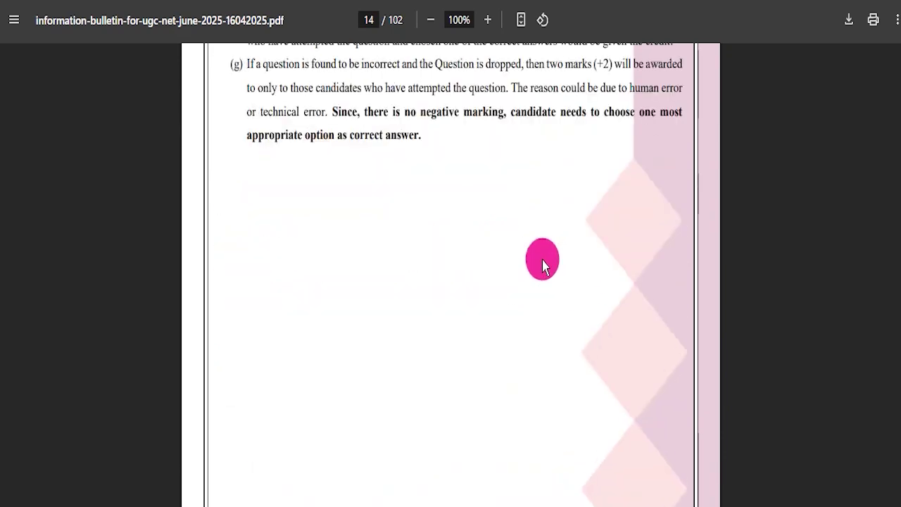
scroll(543, 261, "down", 5)
left_click_drag(898, 116, 898, 381)
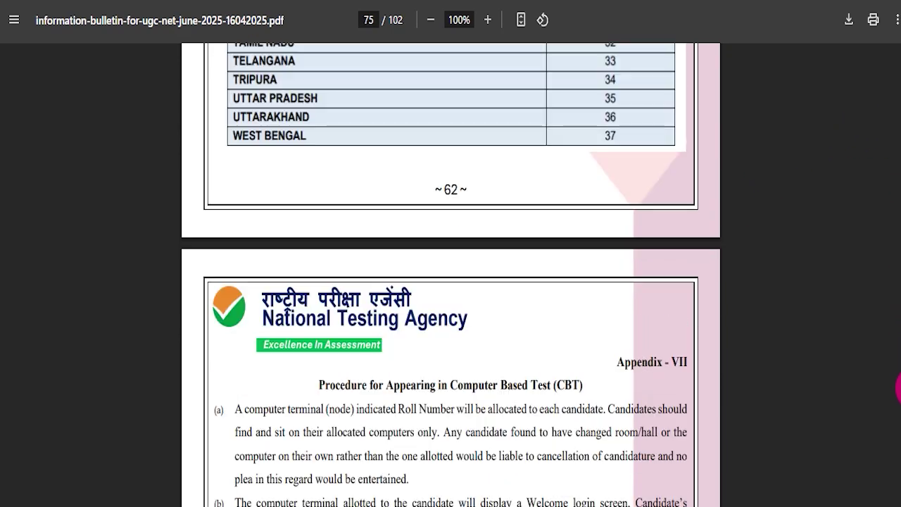
left_click_drag(898, 438, 899, 493)
scroll(487, 291, "down", 6)
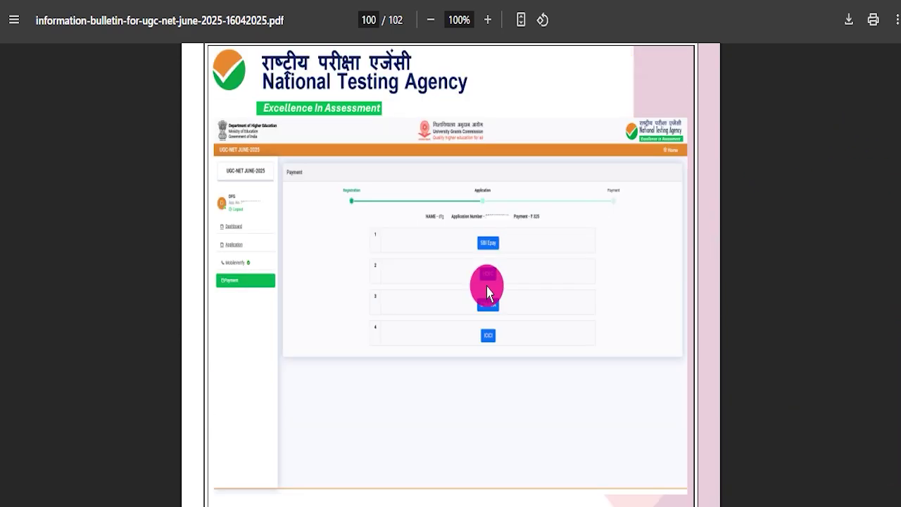
scroll(483, 310, "down", 12)
scroll(483, 312, "up", 10)
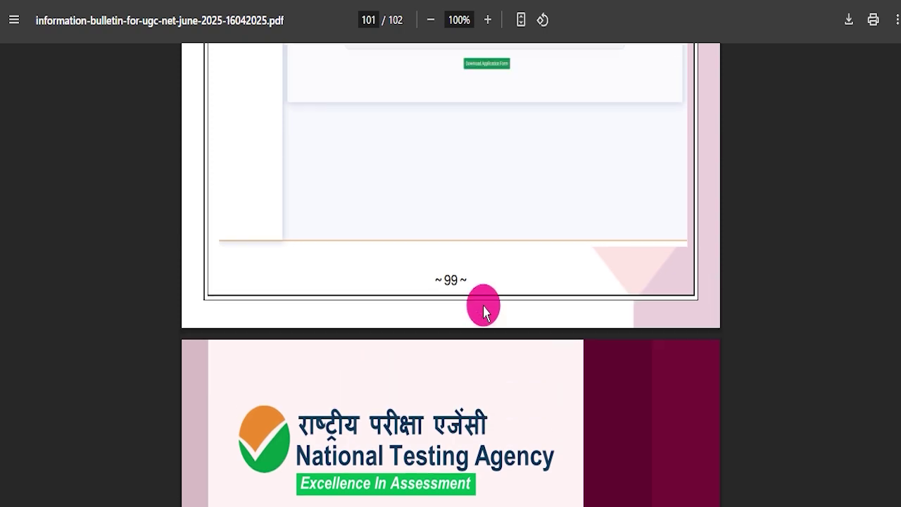
scroll(484, 310, "up", 15)
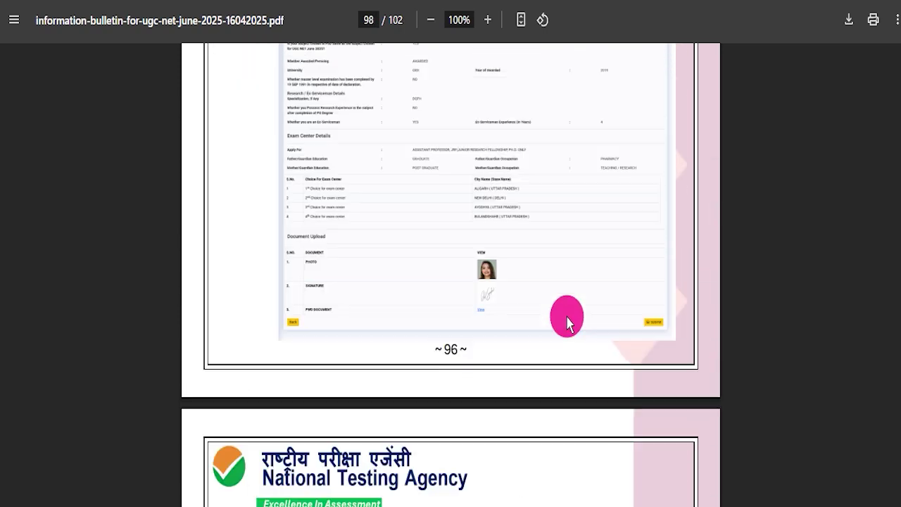
scroll(604, 323, "up", 8)
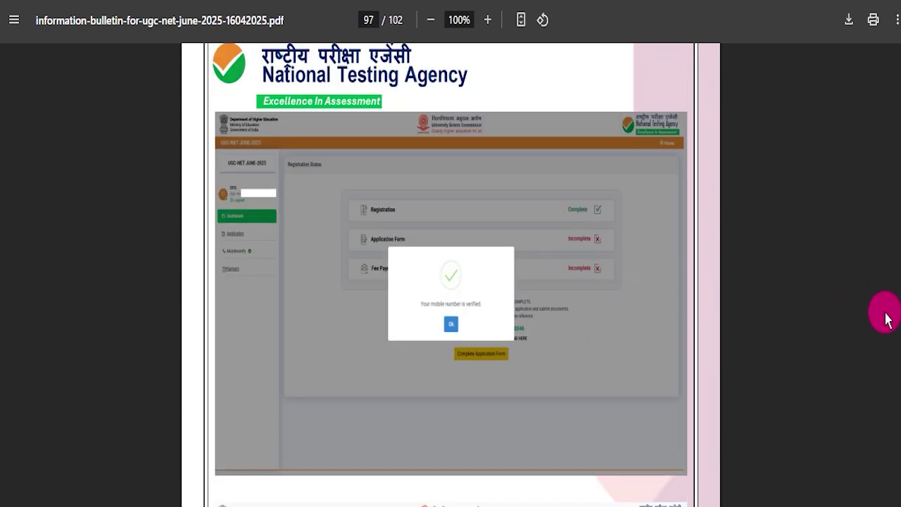
left_click_drag(899, 458, 899, 163)
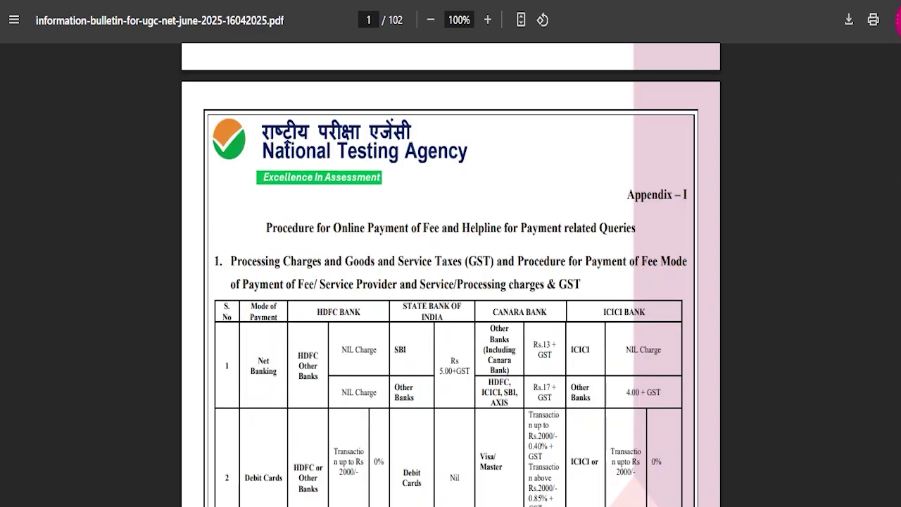
left_click_drag(899, 21, 899, 16)
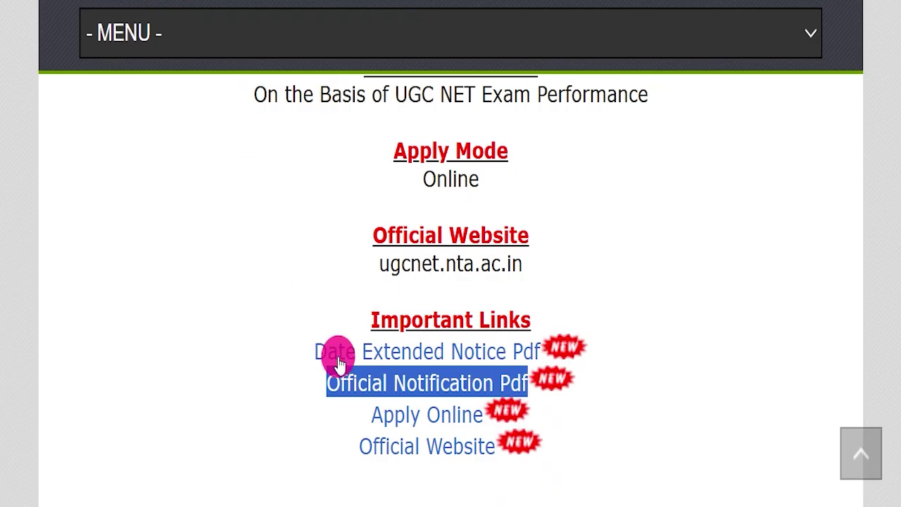
Step: Highlight the article's Apply Online link and look over the UGC-NET June 2025 application portal page
left_click_drag(336, 414, 483, 413)
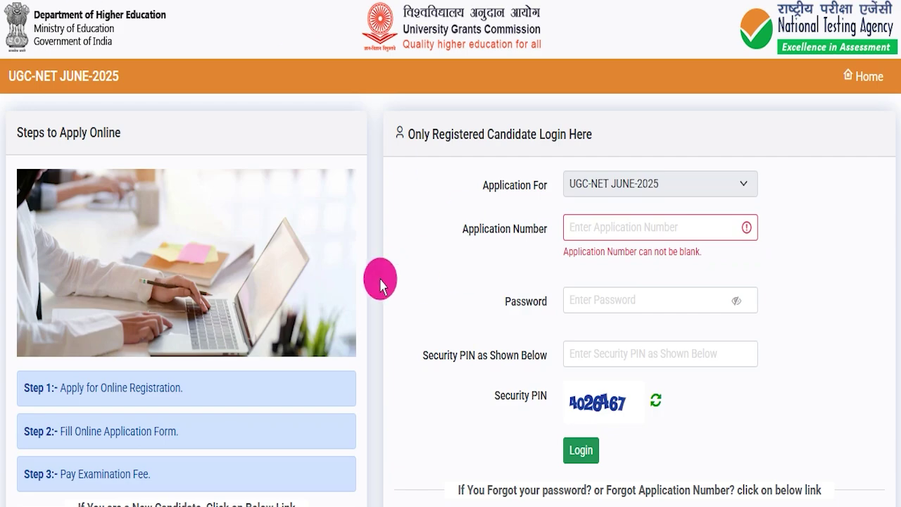
scroll(384, 287, "down", 3)
scroll(389, 288, "up", 3)
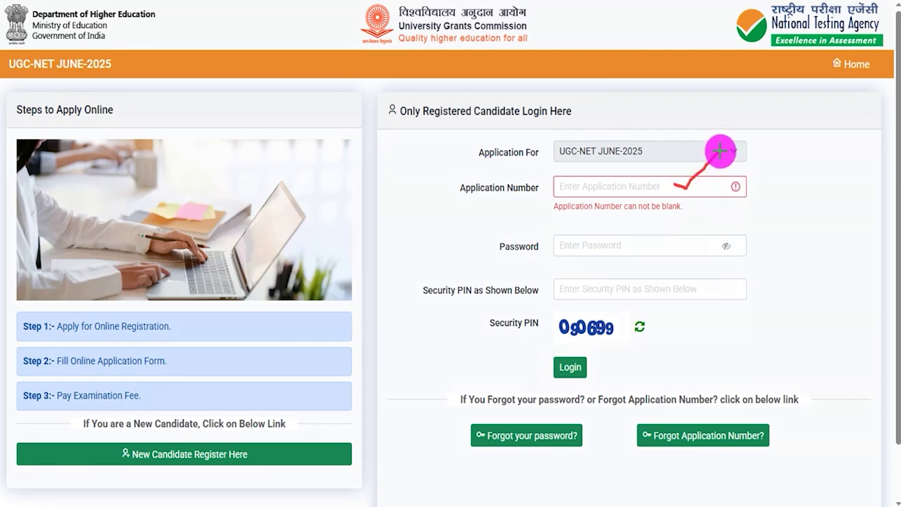
Step: Mark the password and Security PIN entries for registered candidates, and box Login and New Candidate Register Here
left_click_drag(671, 251, 707, 210)
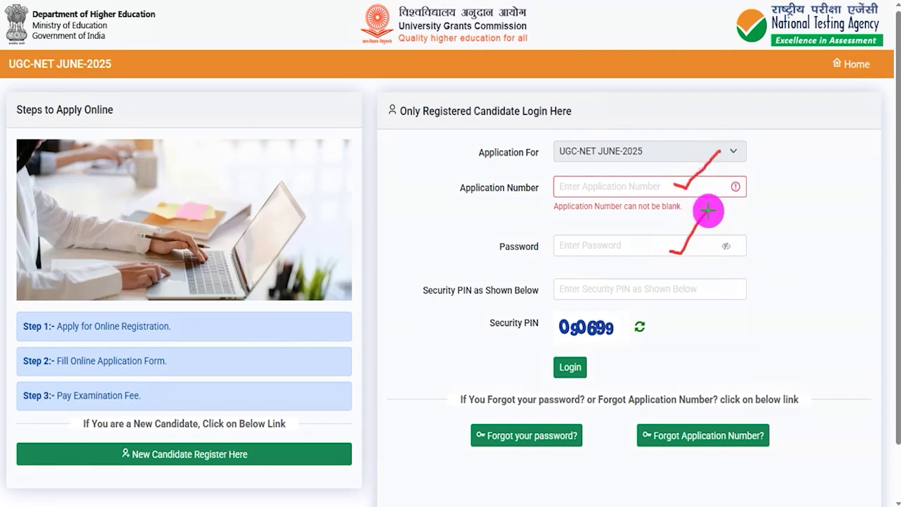
left_click_drag(560, 339, 614, 336)
left_click_drag(638, 296, 677, 264)
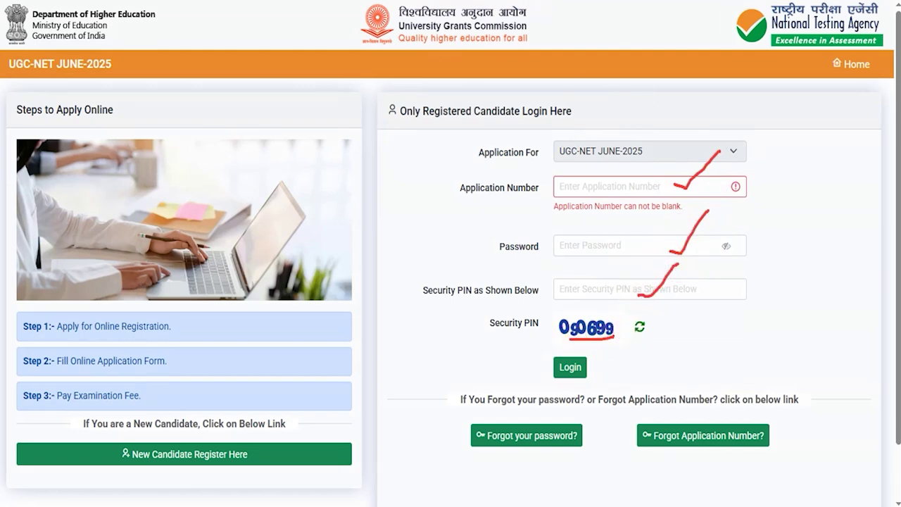
mouse_move(524, 345)
left_mouse_down()
mouse_move(599, 367)
mouse_move(616, 384)
left_mouse_up()
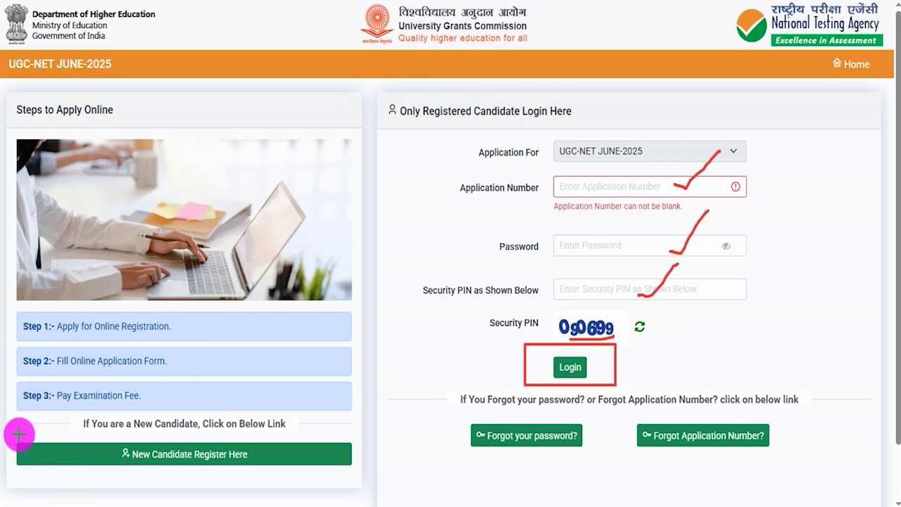
mouse_move(15, 436)
left_mouse_down()
mouse_move(231, 470)
mouse_move(358, 472)
left_mouse_up()
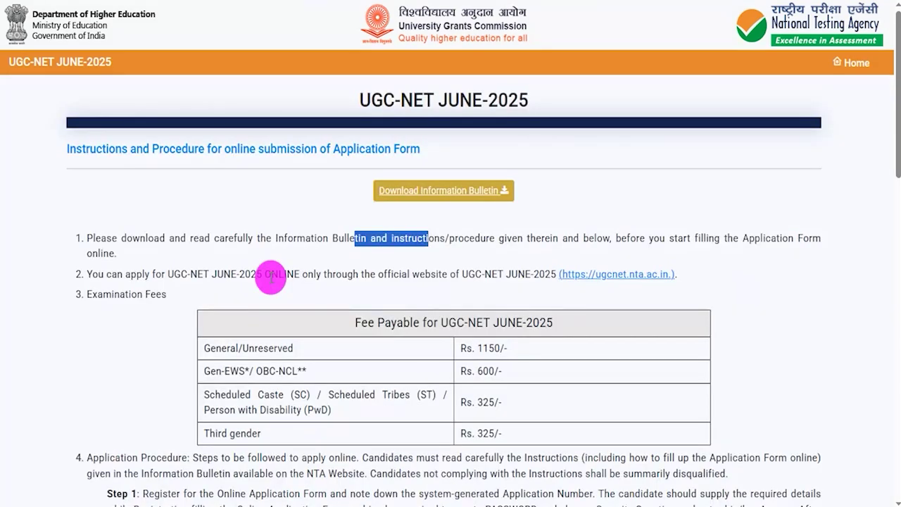
Step: Read through the instructions and procedure for online submission, highlighting text in the information bulletin, online application, Step 1 and Step 2 passages
left_click_drag(231, 274, 294, 274)
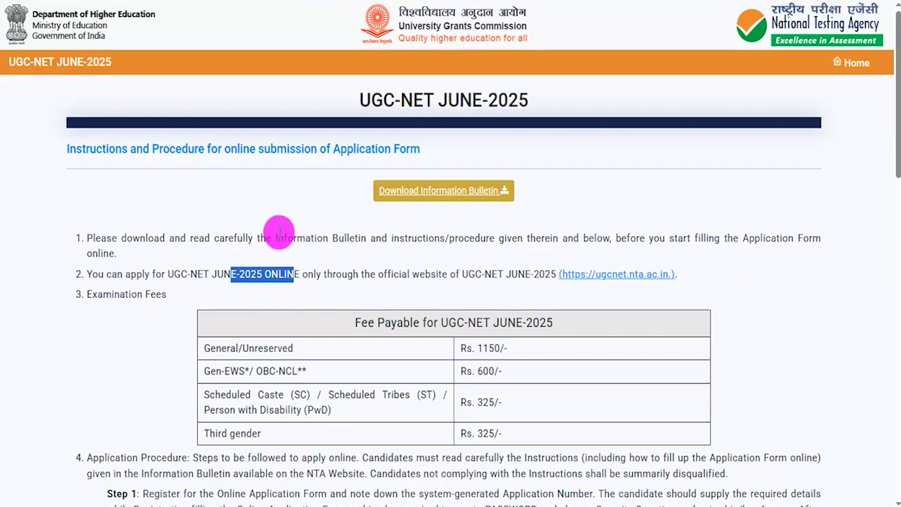
left_click_drag(277, 237, 367, 238)
scroll(318, 322, "down", 4)
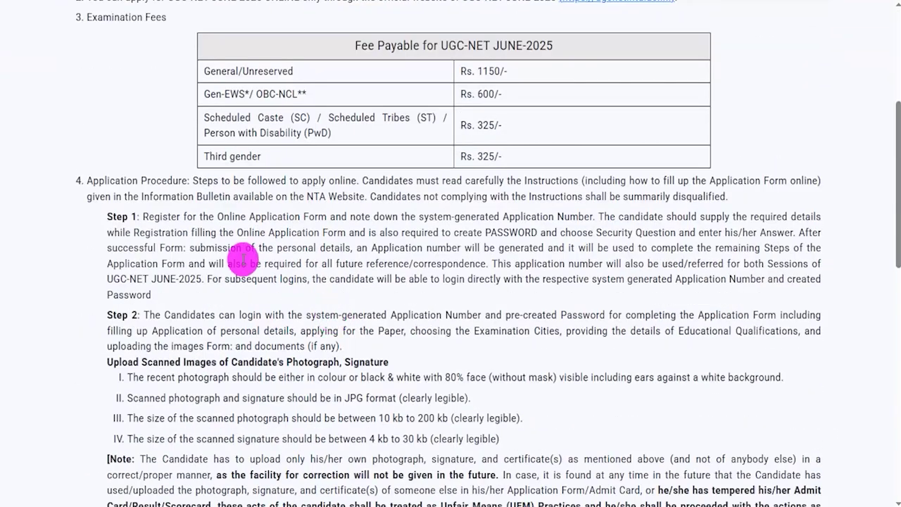
left_click_drag(172, 233, 259, 249)
left_click_drag(169, 328, 261, 362)
scroll(258, 317, "down", 5)
scroll(251, 279, "down", 4)
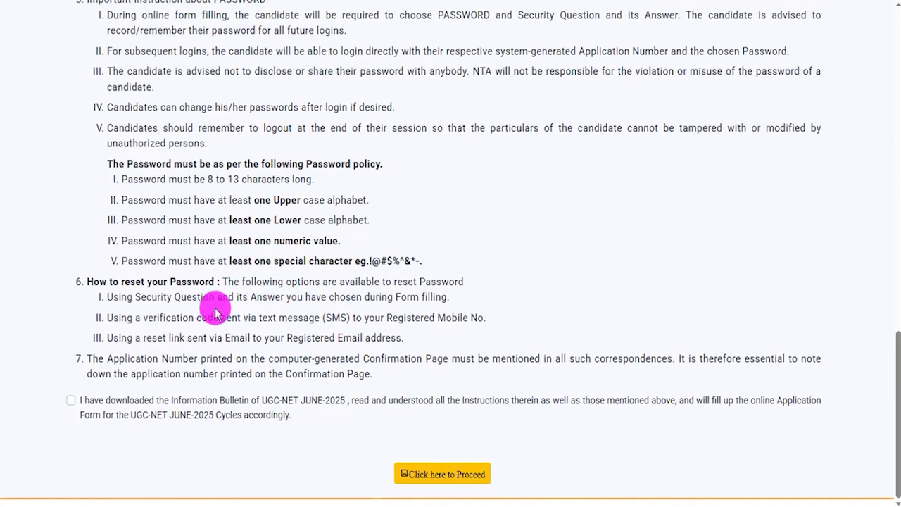
Step: Accept the declaration of having read the Information Bulletin and instructions, and mark the Click here to Proceed option
left_click(70, 400)
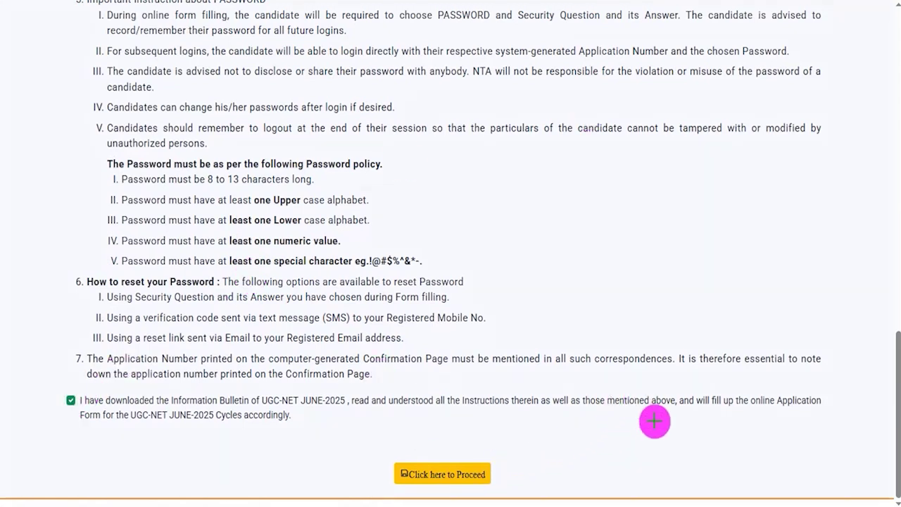
left_click_drag(715, 446, 498, 467)
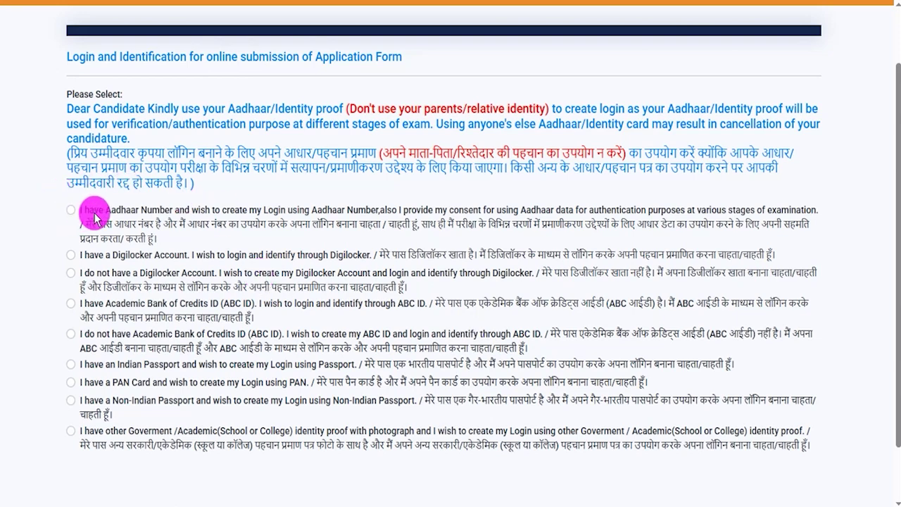
Step: Go over the Aadhaar and ABC ID identification choices and select creating the login using the Aadhaar Number
left_click_drag(105, 225, 173, 231)
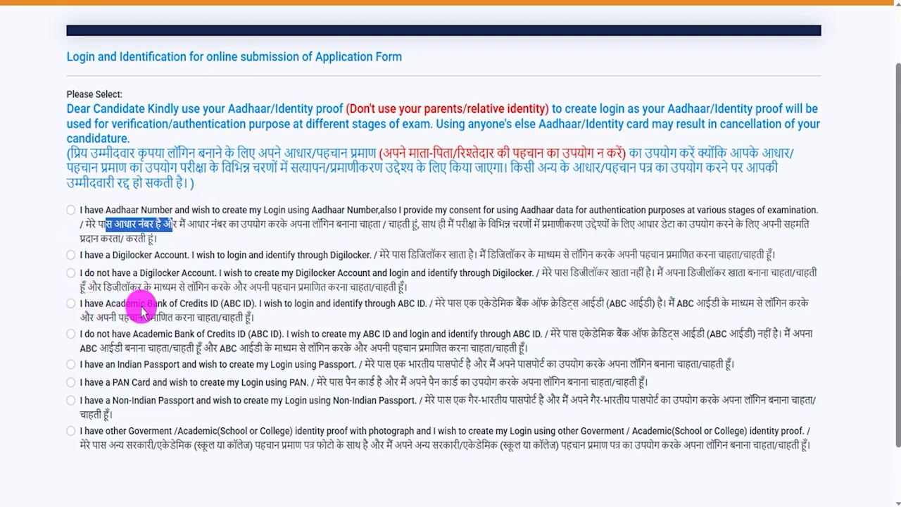
left_click_drag(138, 322, 183, 318)
left_click(185, 318)
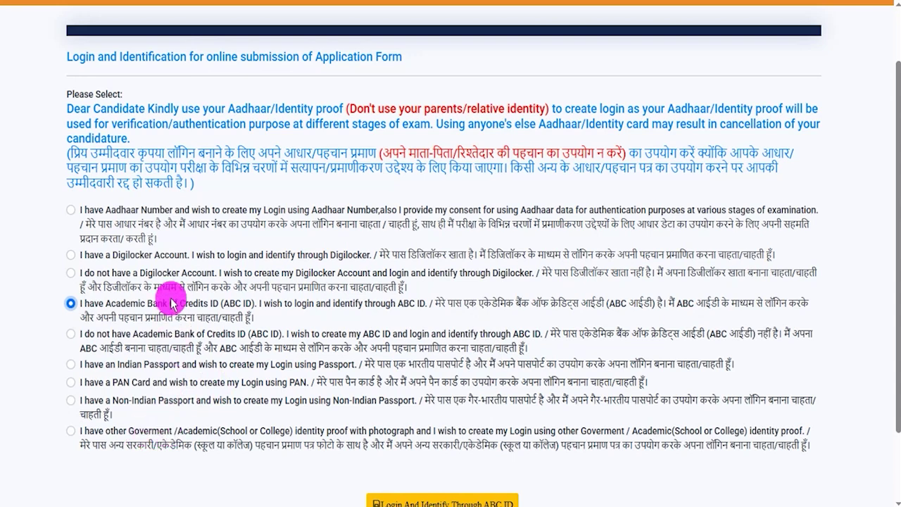
left_click(70, 211)
scroll(276, 307, "down", 2)
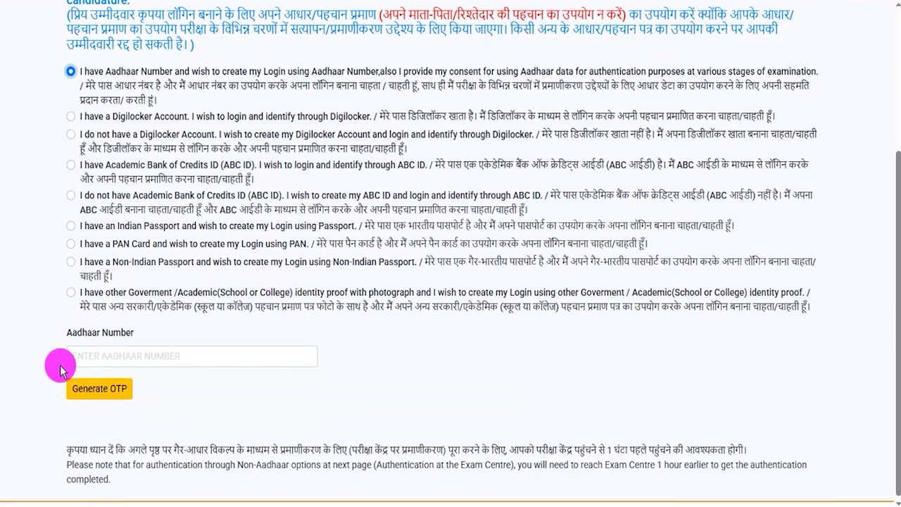
Step: Point out the Aadhaar Number entry and Generate OTP, and mark the OTP entry and Validate OTP
left_click(124, 355)
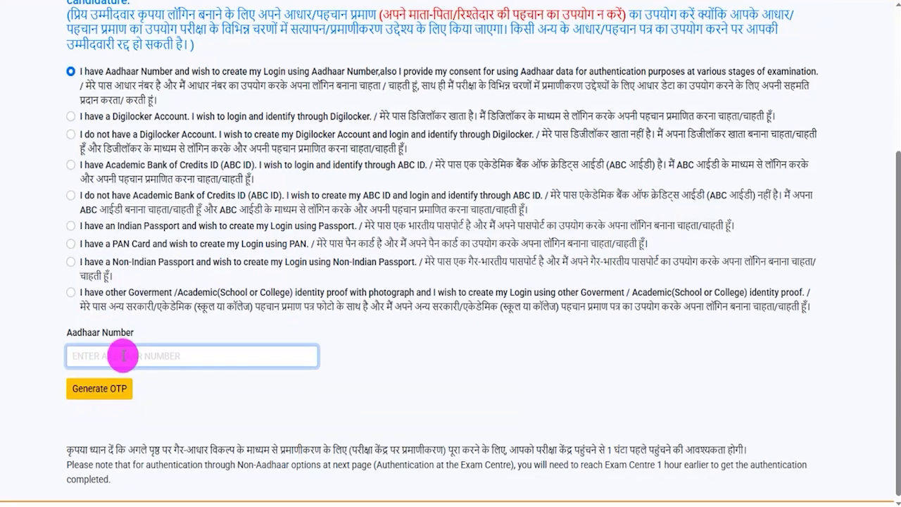
scroll(149, 353, "down", 1)
left_click(384, 1)
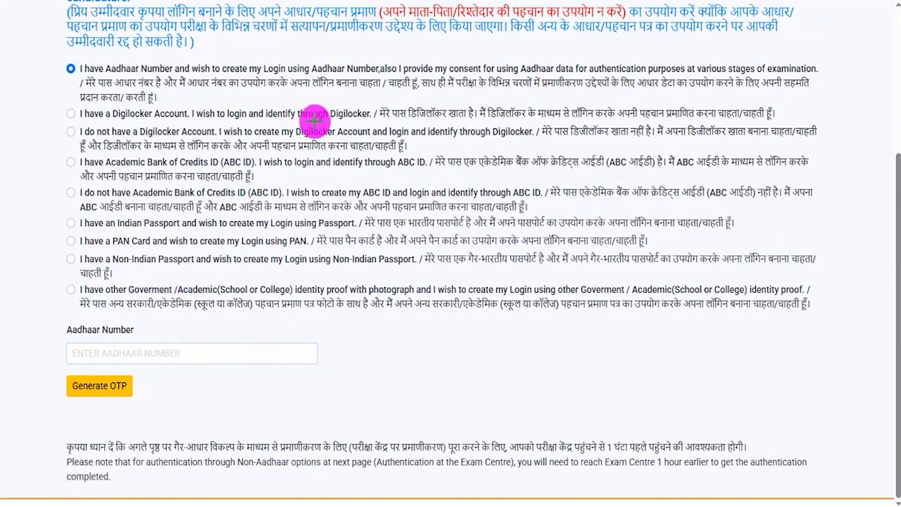
left_click_drag(30, 386, 167, 421)
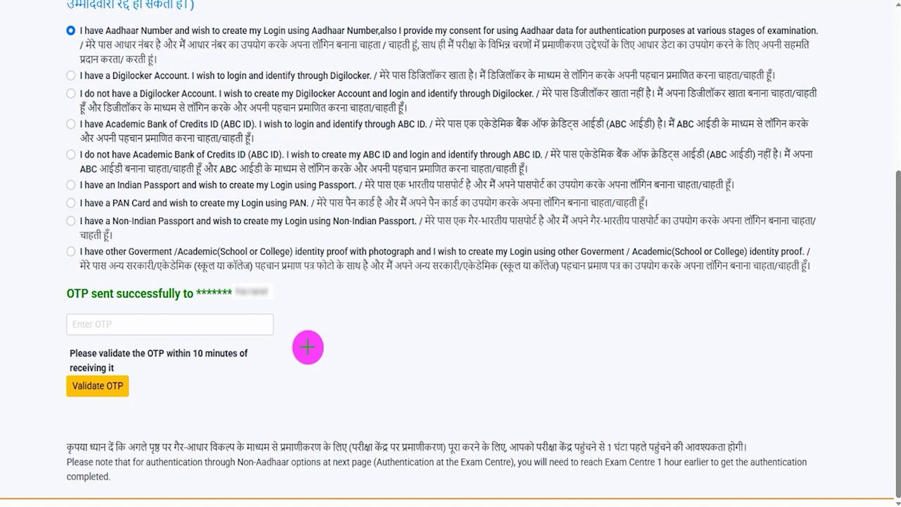
left_click_drag(246, 321, 285, 297)
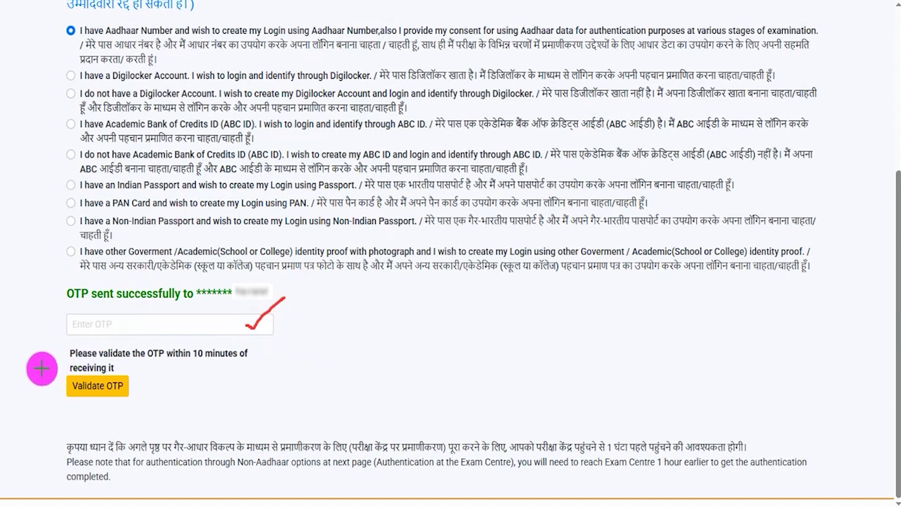
mouse_move(31, 369)
left_mouse_down()
mouse_move(131, 383)
mouse_move(164, 409)
left_mouse_up()
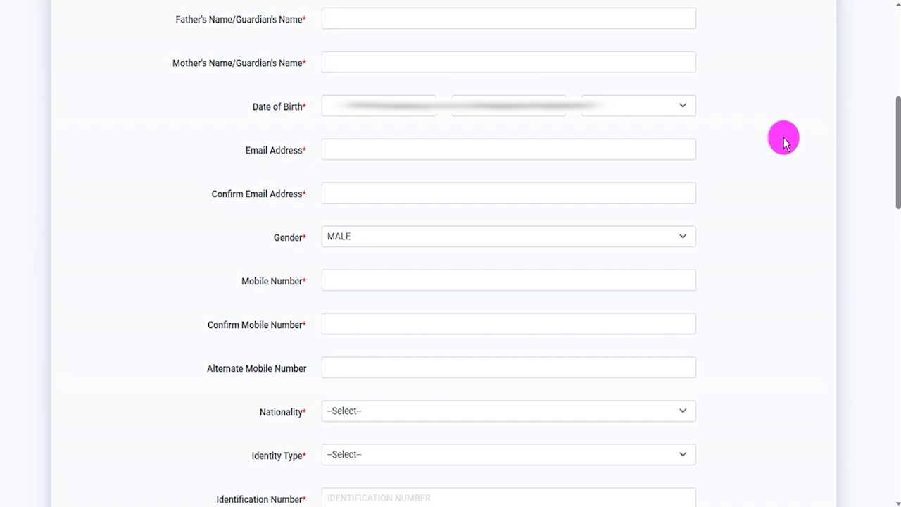
Step: Go over the father's name, mother's name and date of birth fields, highlighting the parent name labels
left_click_drag(224, 19, 278, 20)
left_click(348, 15)
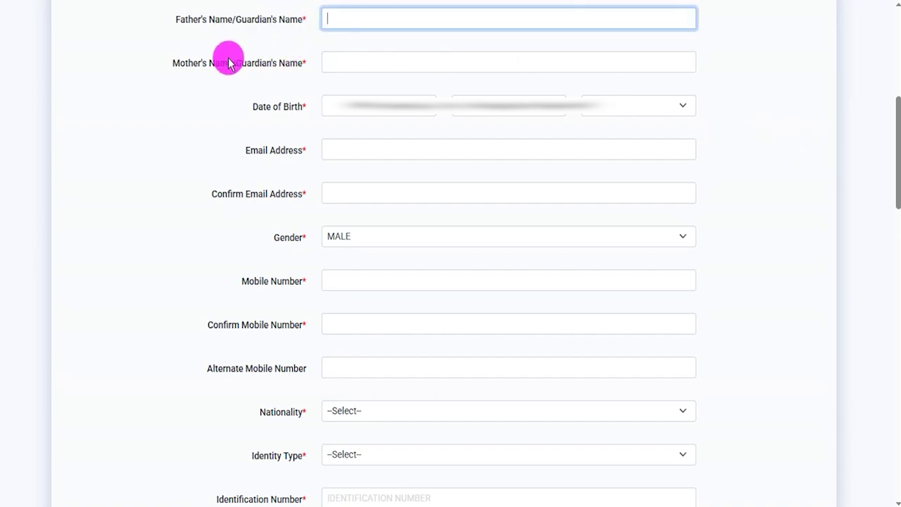
left_click_drag(217, 63, 267, 64)
left_click(353, 74)
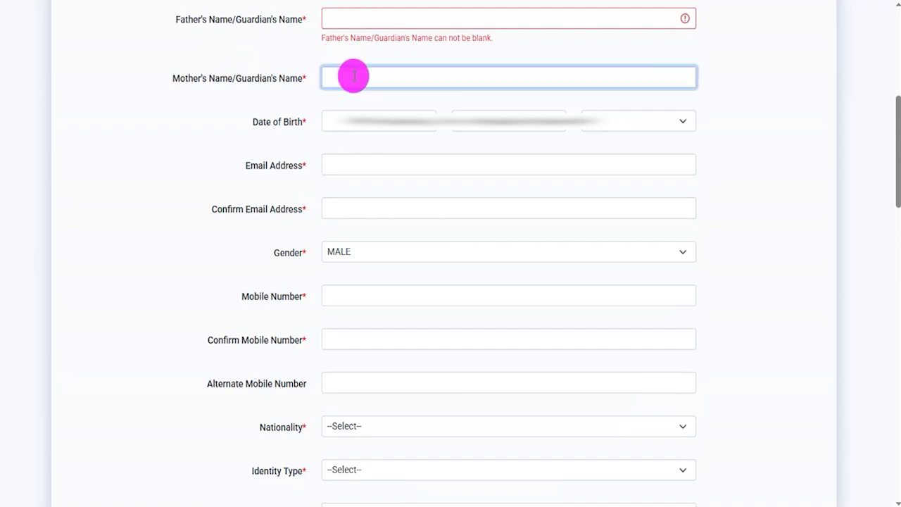
left_click(367, 123)
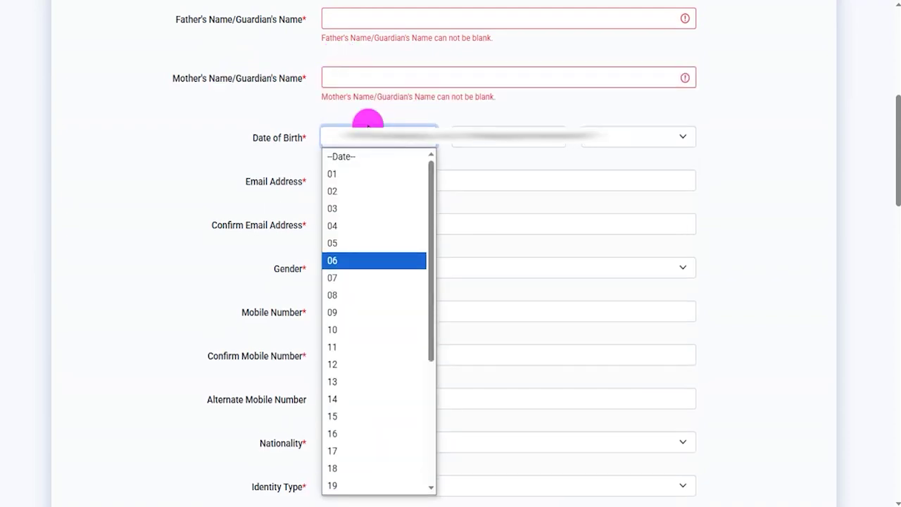
left_click(743, 177)
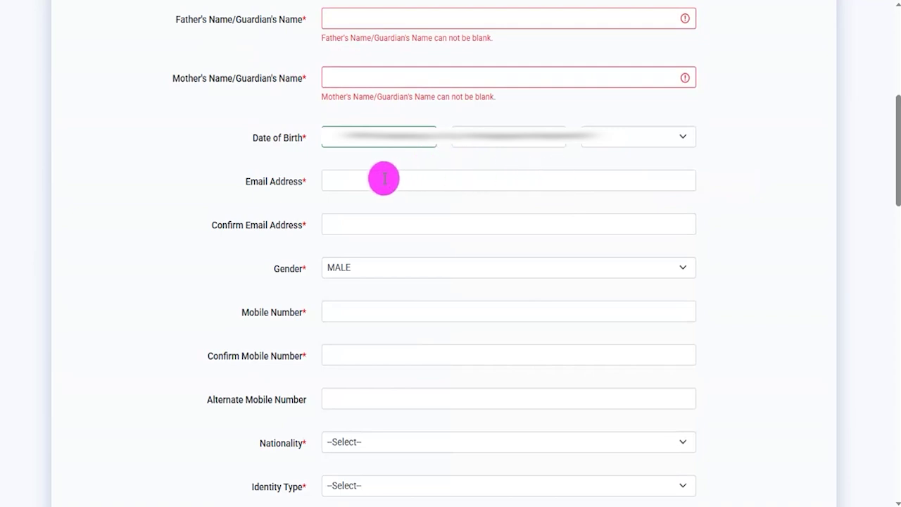
Step: Tick off the email, confirm email, mobile, confirm mobile and alternate mobile fields with red marks, and clear the marks
left_click_drag(418, 183, 458, 163)
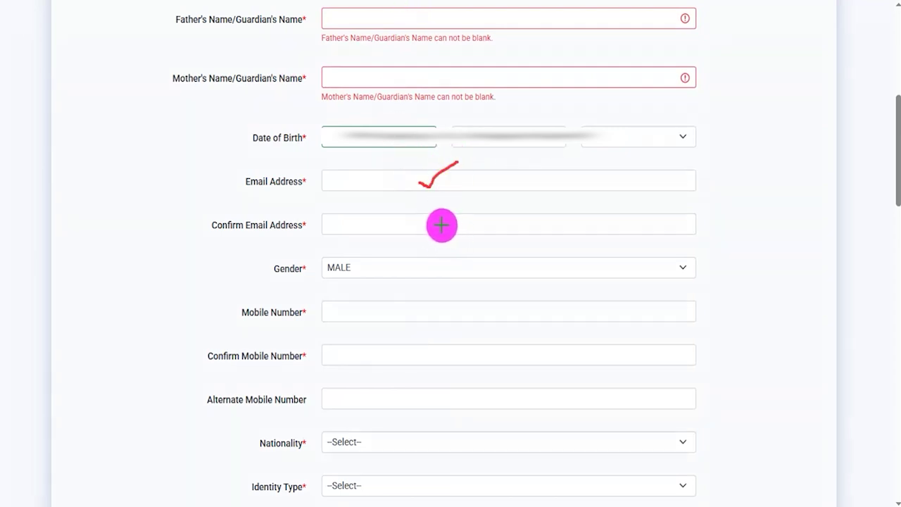
left_click_drag(436, 226, 480, 196)
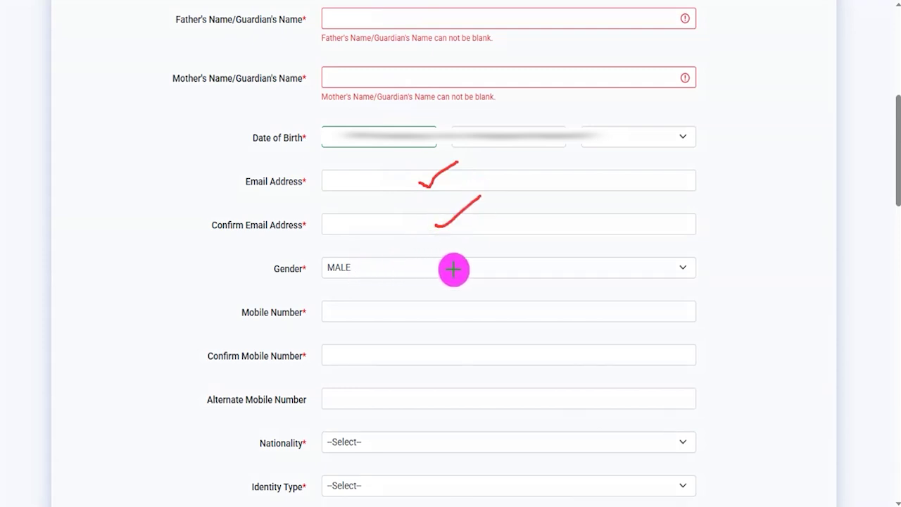
left_click_drag(458, 314, 488, 299)
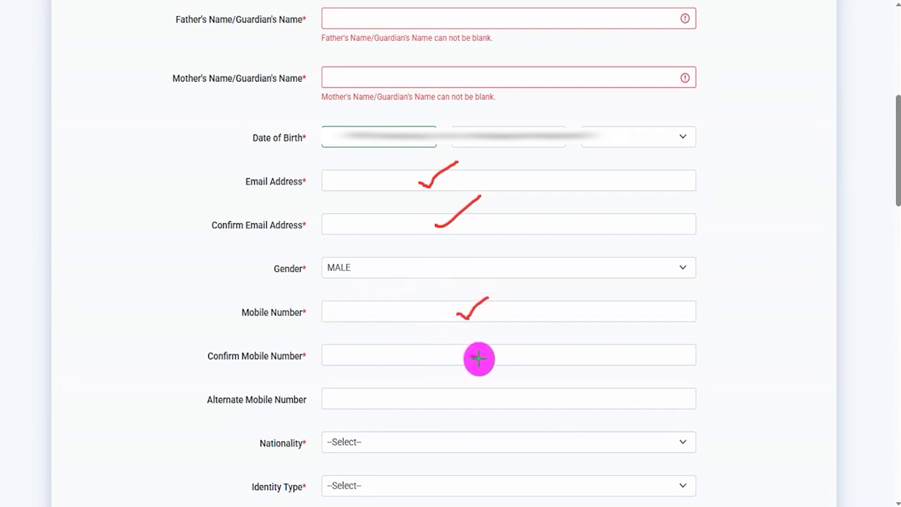
left_click_drag(470, 357, 506, 329)
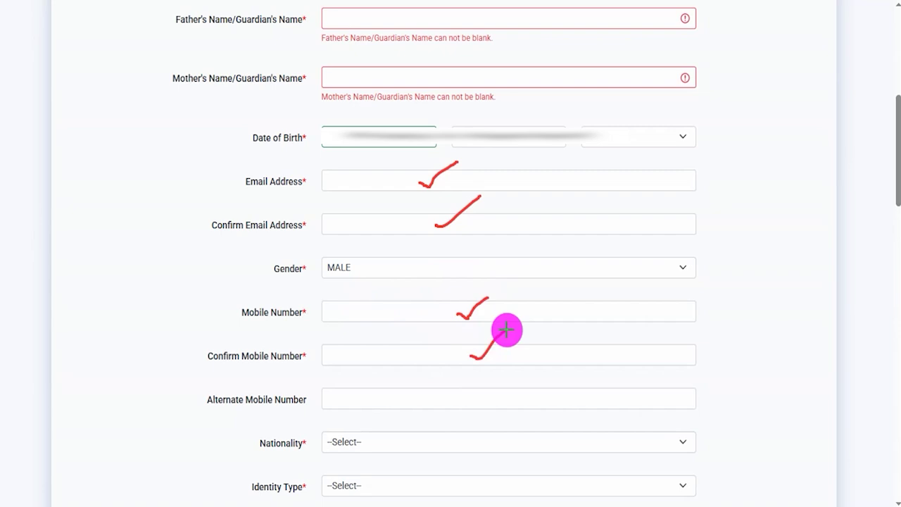
left_click_drag(466, 403, 498, 385)
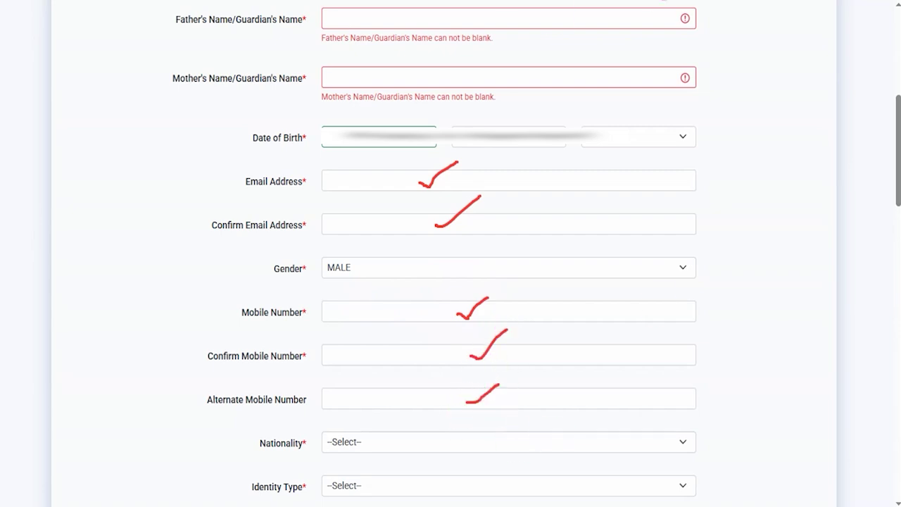
key("Escape")
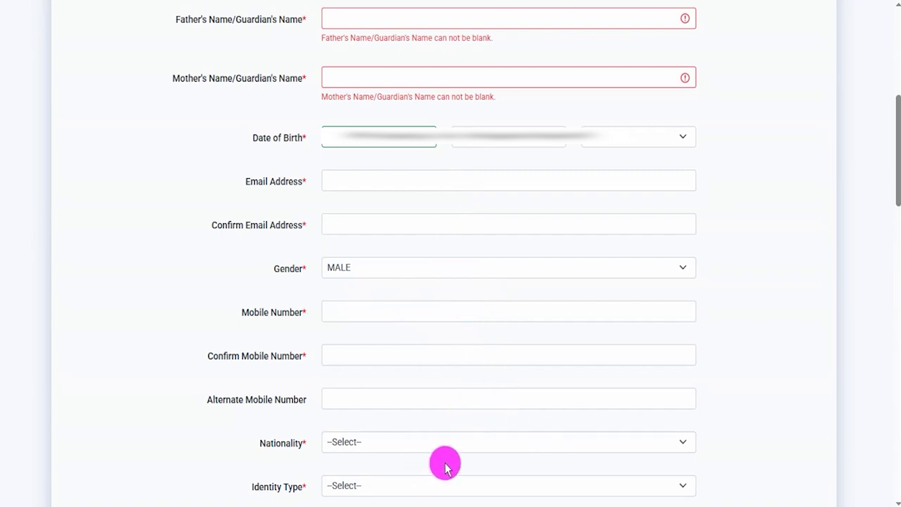
Step: Set the nationality to INDIAN and the identity type to PAN CARD, and mark the Identification Number field
left_click(461, 442)
left_click(421, 480)
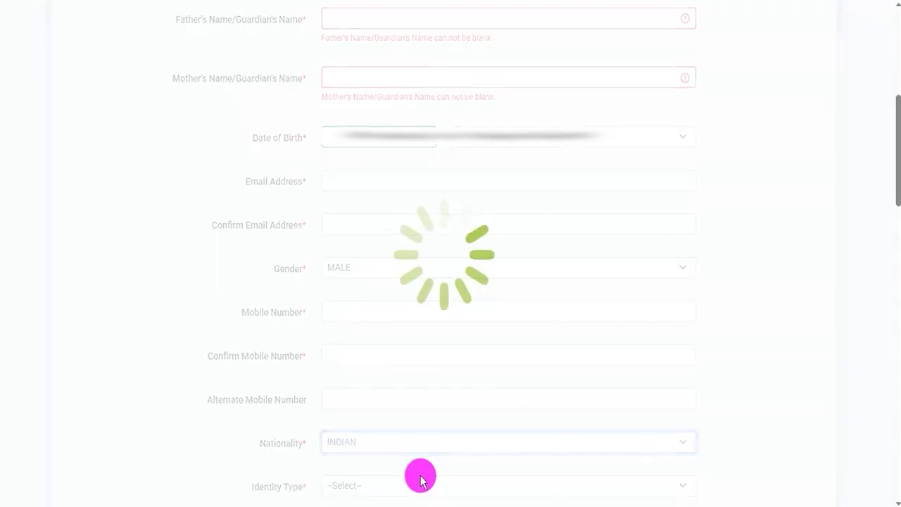
left_click(418, 487)
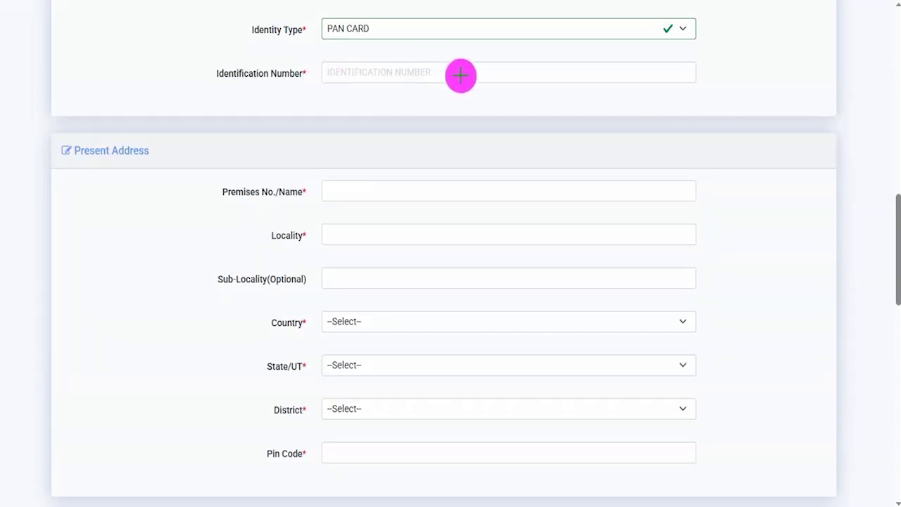
left_click_drag(458, 75, 498, 50)
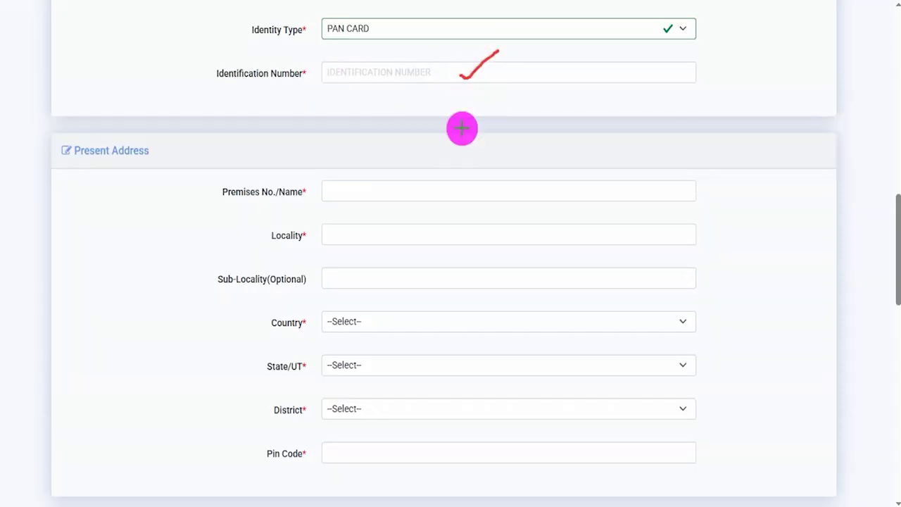
Step: Go through the Present Address and Permanent Address sections, highlighting their headings and reviewing the fields down to Choose Password
left_click_drag(79, 151, 176, 152)
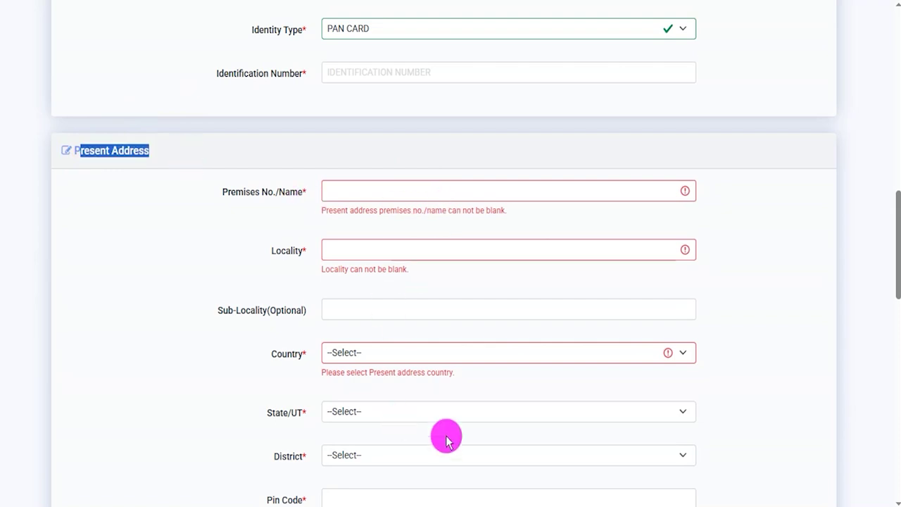
scroll(353, 370, "down", 2)
left_click_drag(95, 431, 140, 435)
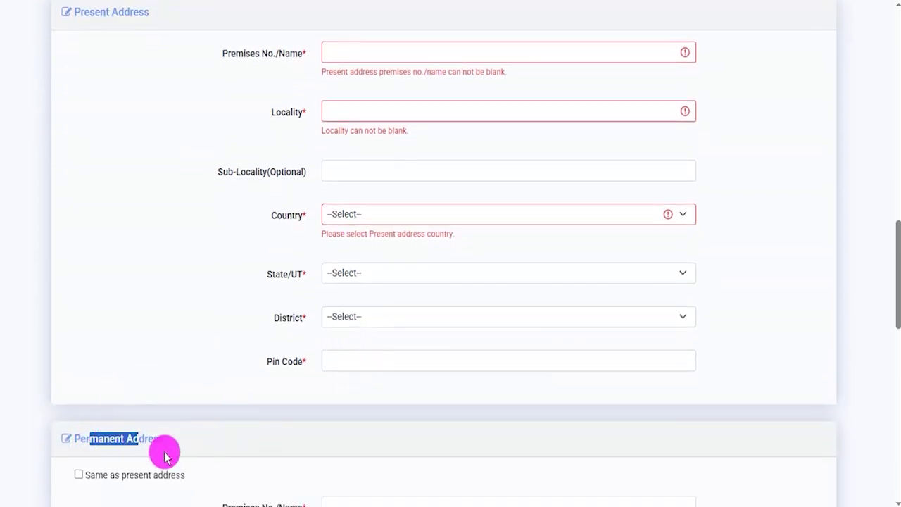
left_click_drag(95, 12, 140, 12)
scroll(186, 363, "down", 2)
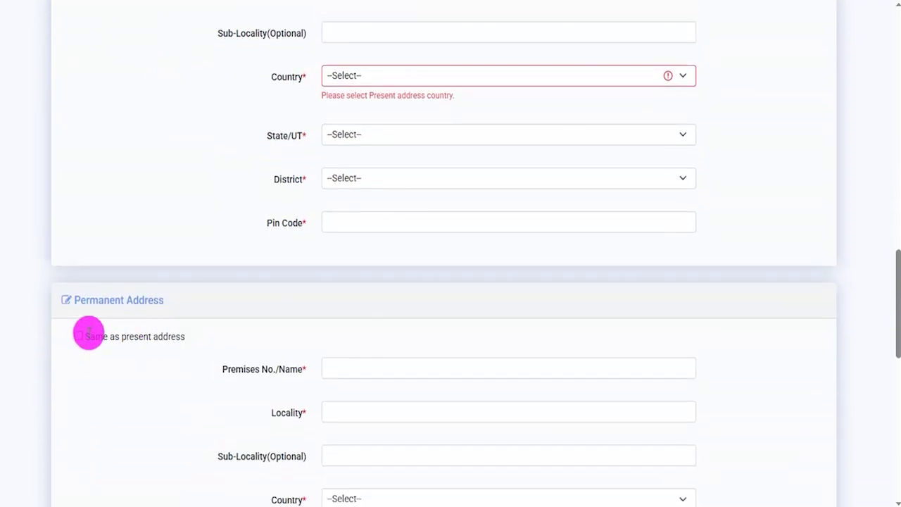
left_click_drag(90, 300, 148, 300)
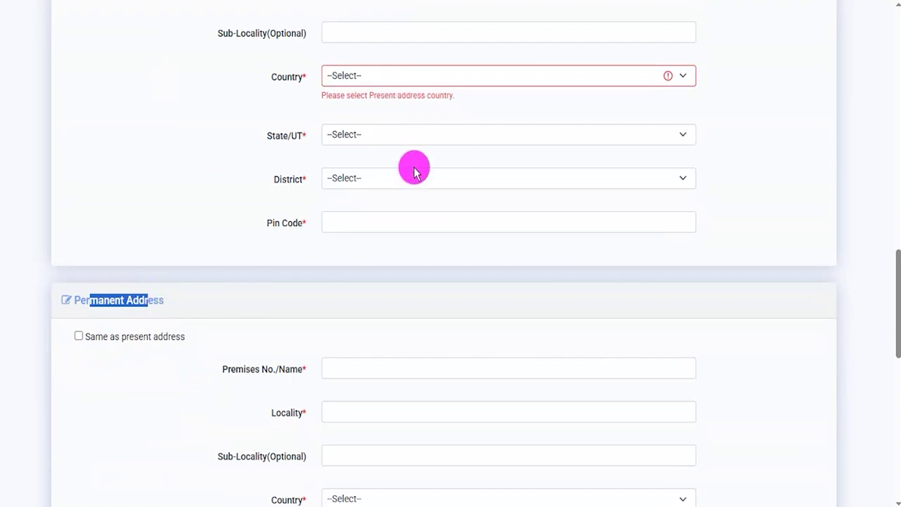
scroll(362, 358, "down", 4)
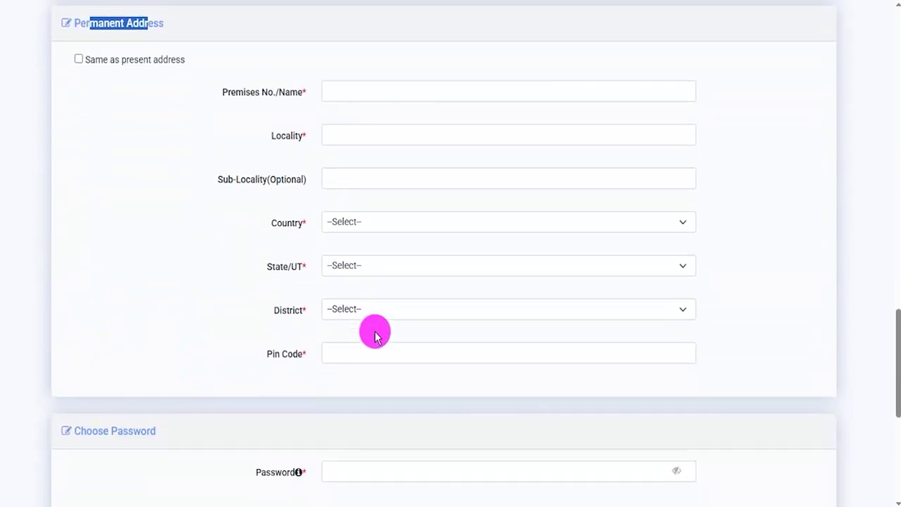
scroll(375, 335, "down", 4)
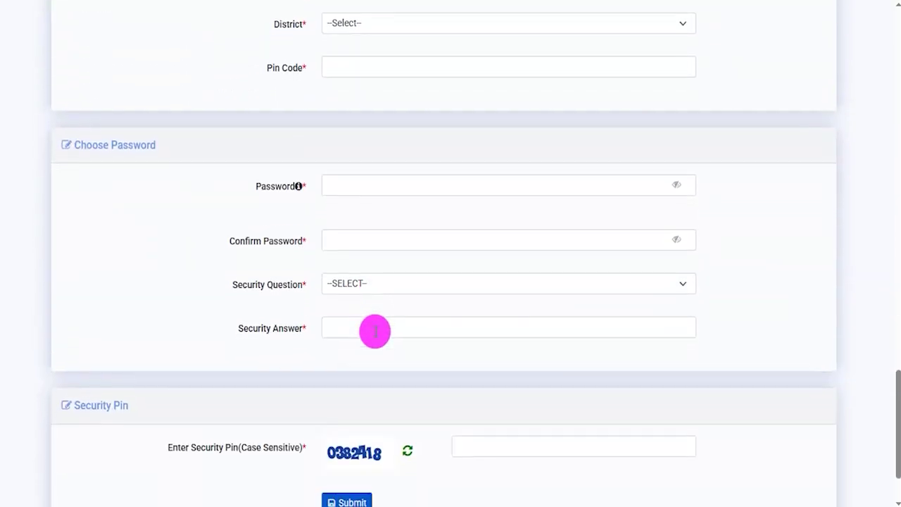
Step: Review the password requirements, highlight the sample password in Notepad, and go to the Confirm Password field
scroll(373, 331, "down", 1)
left_click(369, 93)
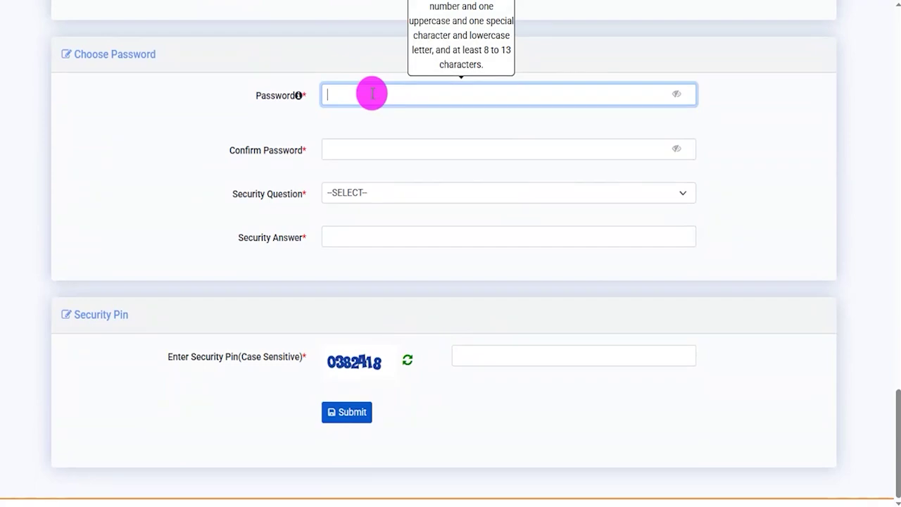
key("alt+Tab")
left_click(580, 325)
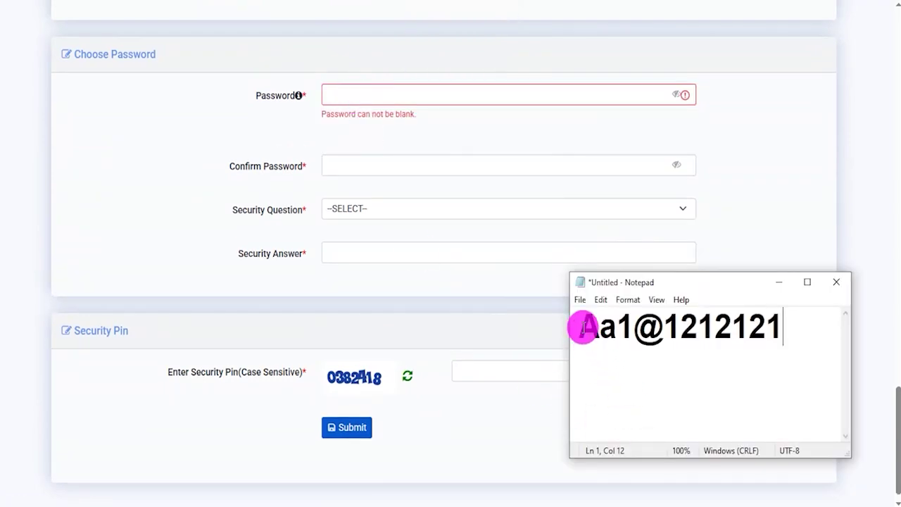
left_click_drag(580, 325, 785, 329)
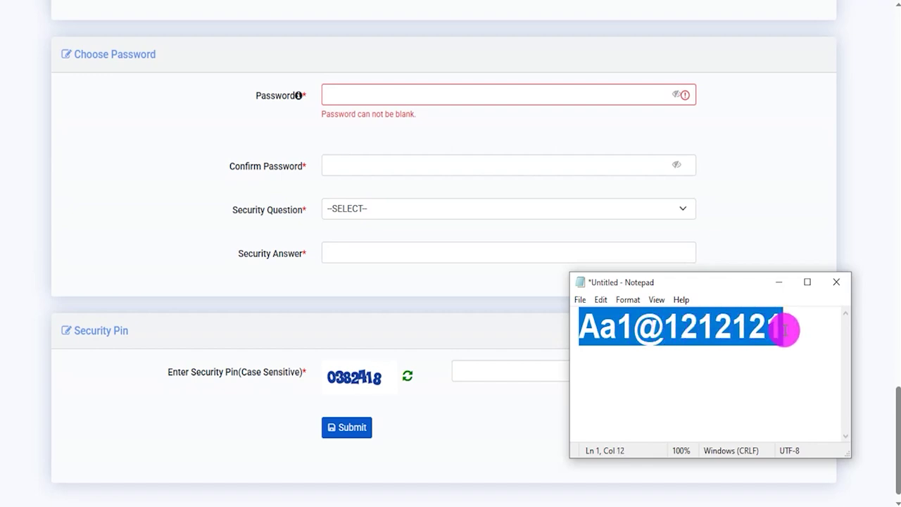
left_click_drag(251, 157, 351, 166)
left_click(351, 167)
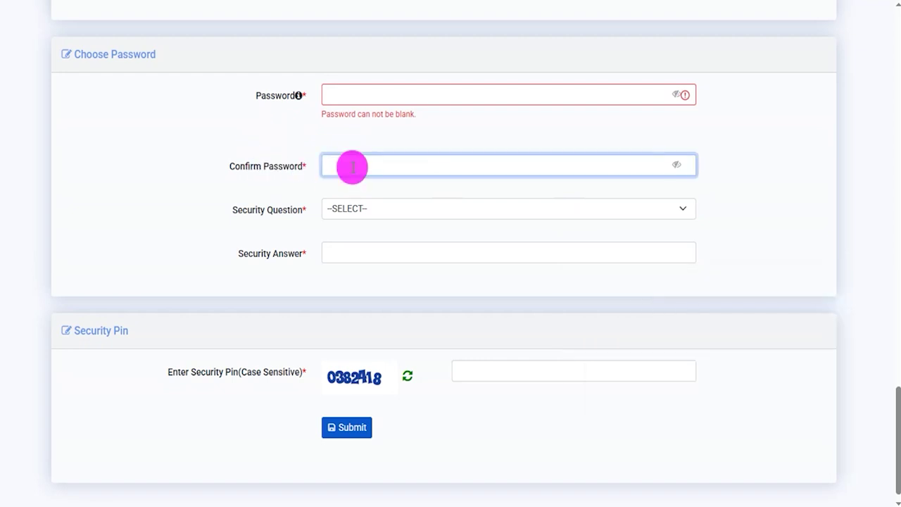
Step: Choose WHAT IS THE NAME OF YOUR FIRST SCHOOL? as the security question and go to the Security Answer field
left_click(380, 216)
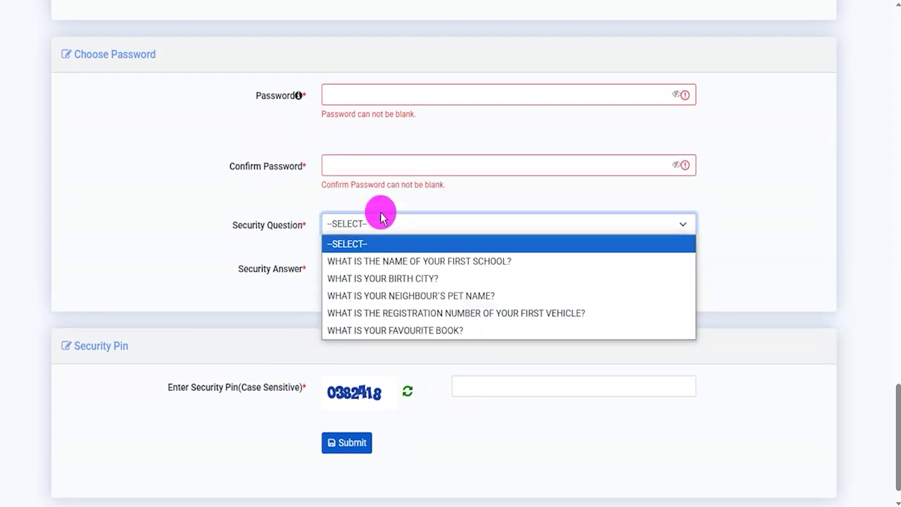
left_click(402, 261)
left_click(381, 268)
Step: Point out the Security Pin image and its entry field, and box Submit
scroll(395, 346, "down", 1)
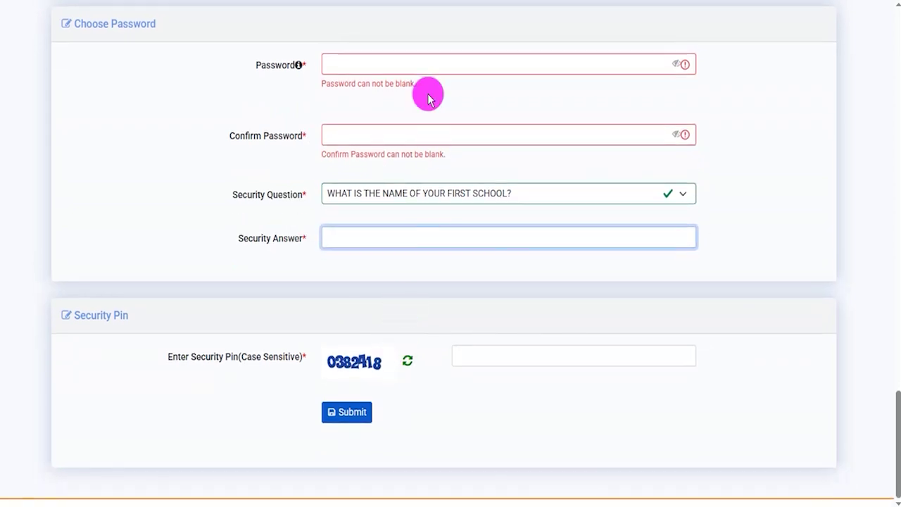
left_click(371, 366)
left_click(478, 372)
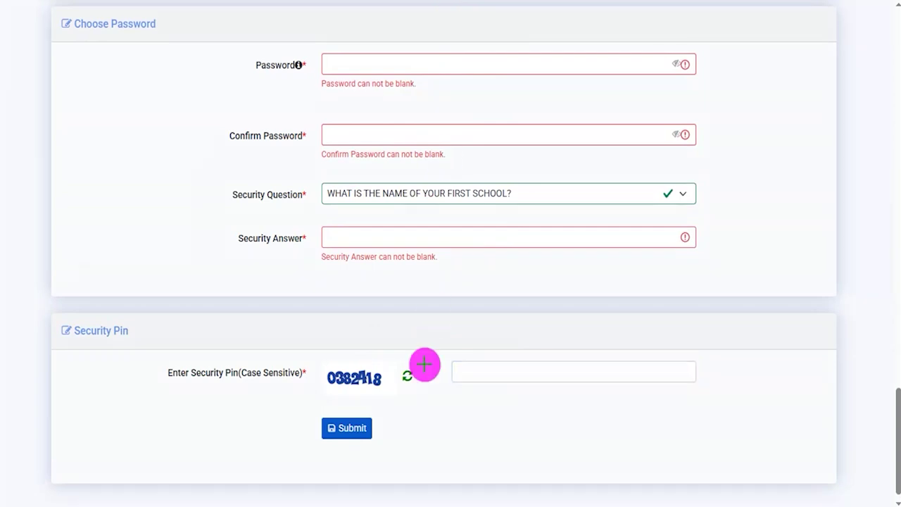
left_click_drag(239, 418, 429, 472)
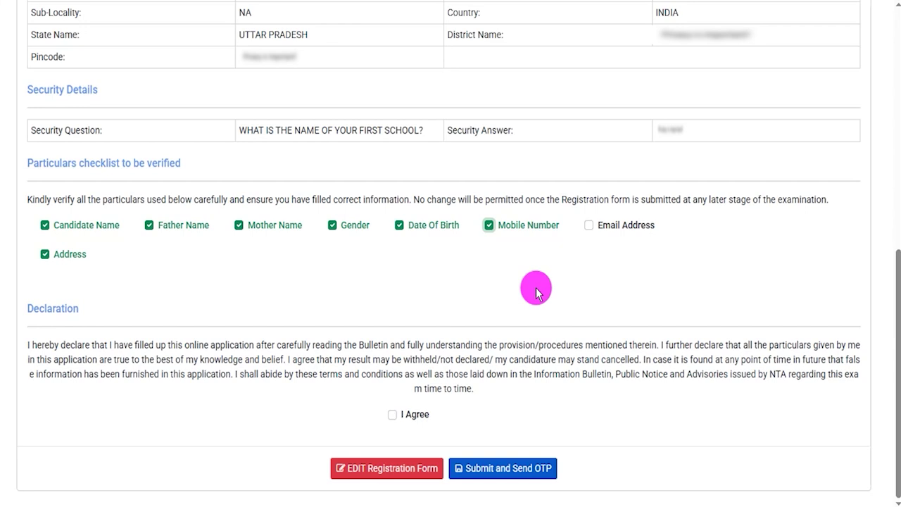
Step: Check Email Address as verified, agree to the declaration, and draw an arrow to EDIT Registration Form
left_click(590, 226)
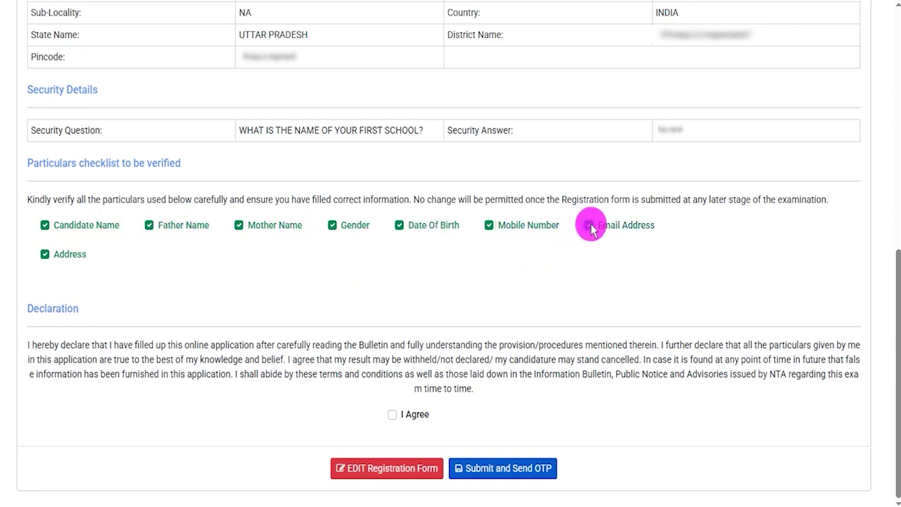
left_click(393, 415)
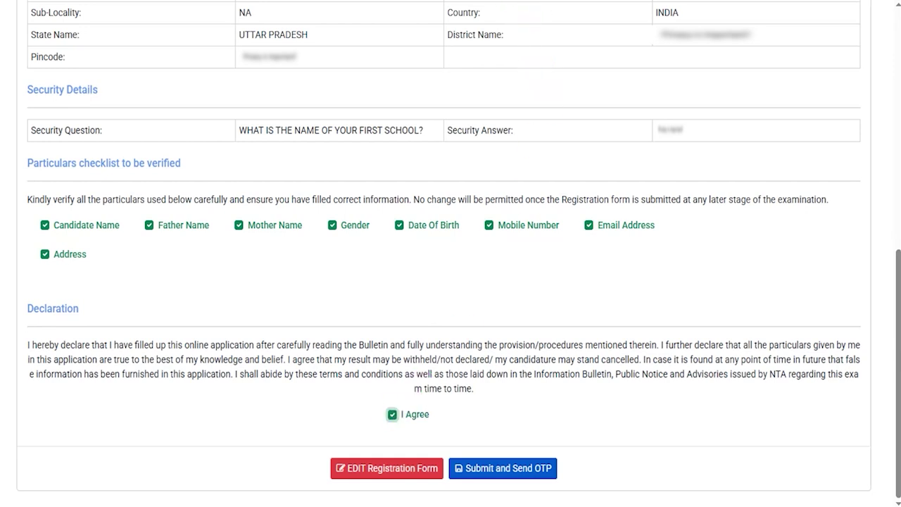
left_click_drag(135, 455, 323, 468)
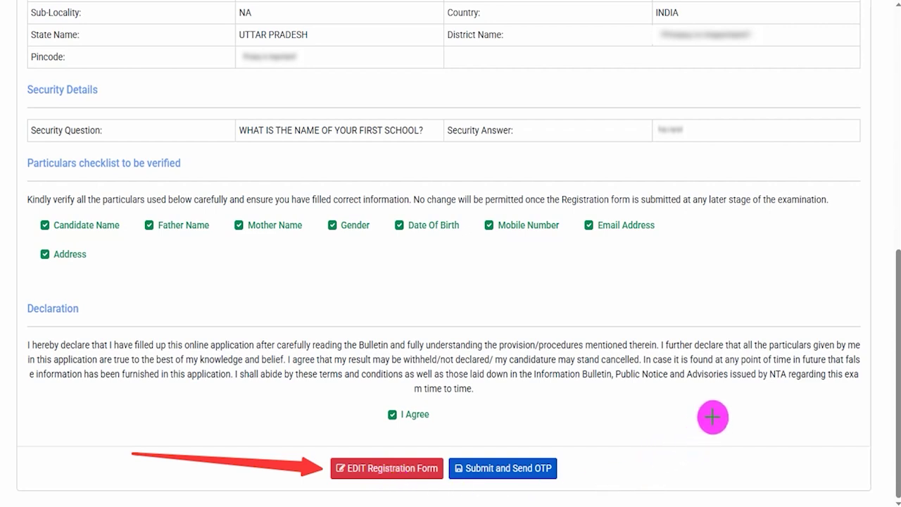
Step: Draw an arrow to Submit and Send OTP and dismiss the registration message
left_click_drag(724, 409, 567, 465)
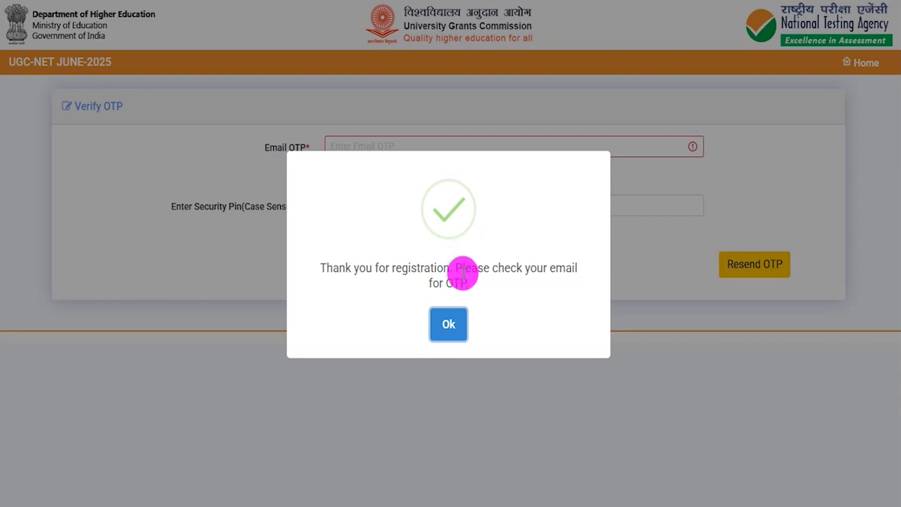
left_click(451, 325)
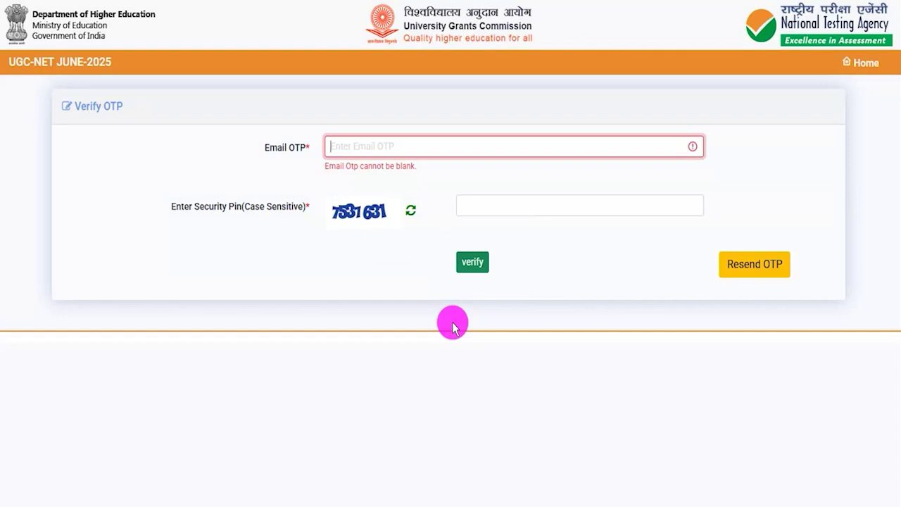
Step: Point out the Email OTP field, the Security Pin image and its entry field, and box verify
left_click(391, 148)
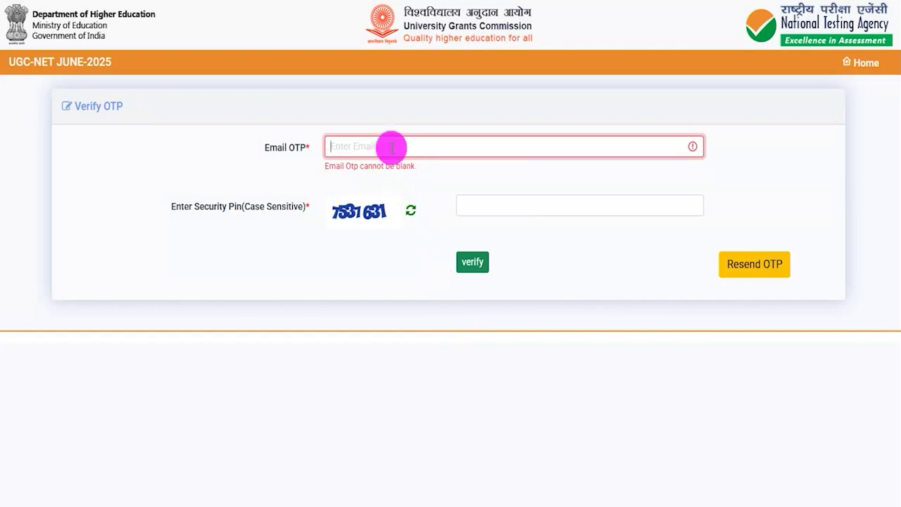
left_click_drag(347, 207, 477, 212)
left_click(481, 206)
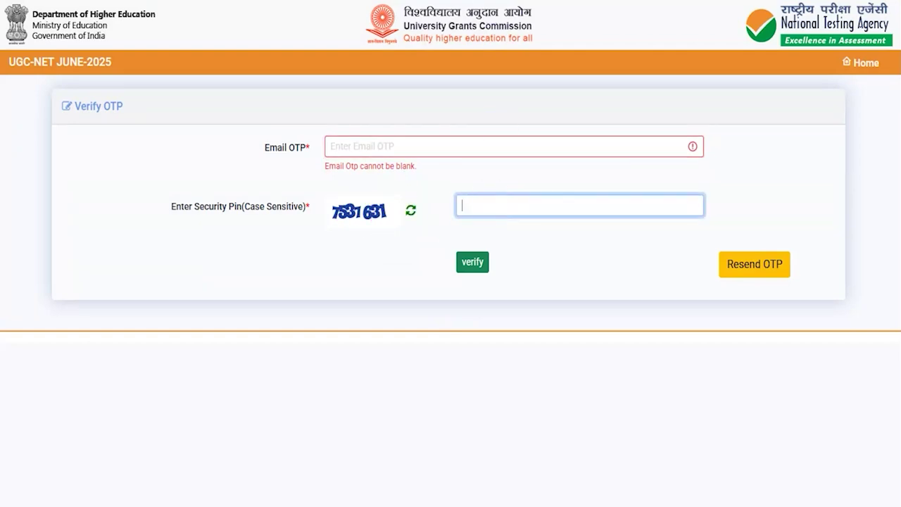
key("ctrl+2")
left_click_drag(418, 253, 544, 296)
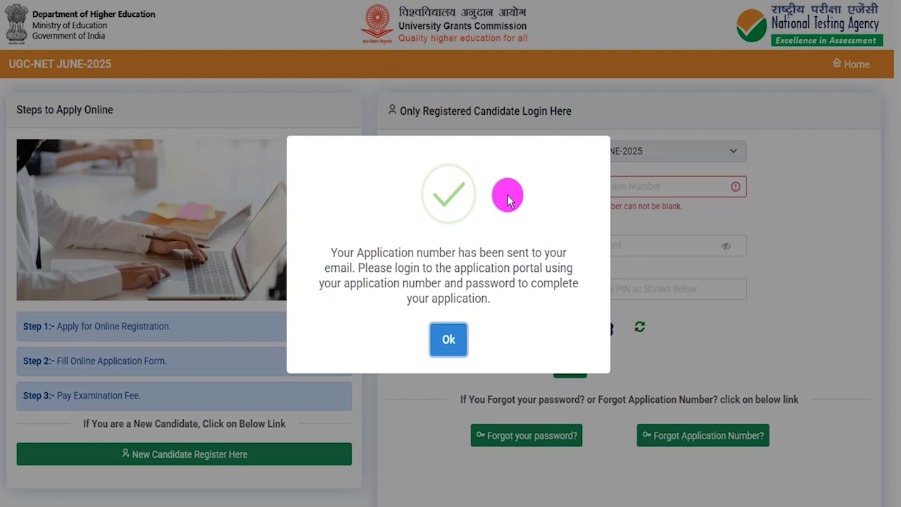
Step: Dismiss the application number notice and mark the Application Number, Password and Security PIN fields and Login in the candidate login form
left_click(448, 339)
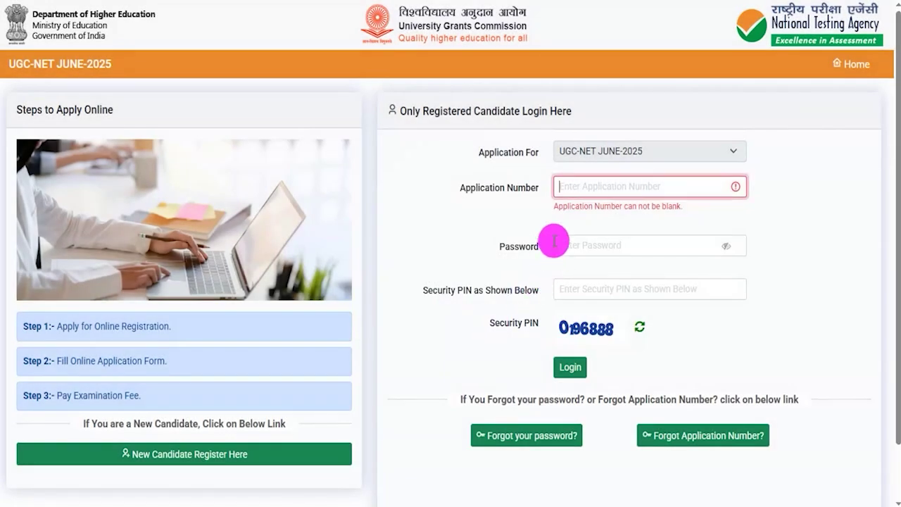
left_click(581, 188)
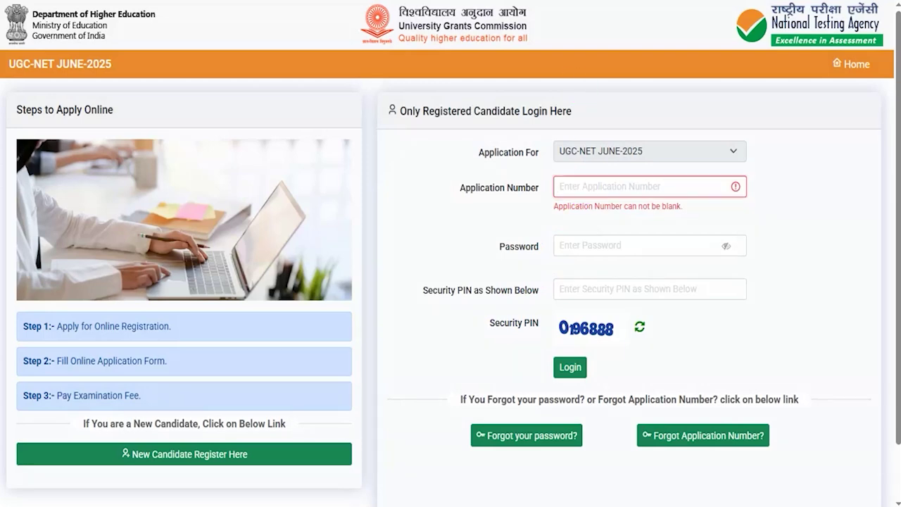
left_click_drag(654, 187, 692, 153)
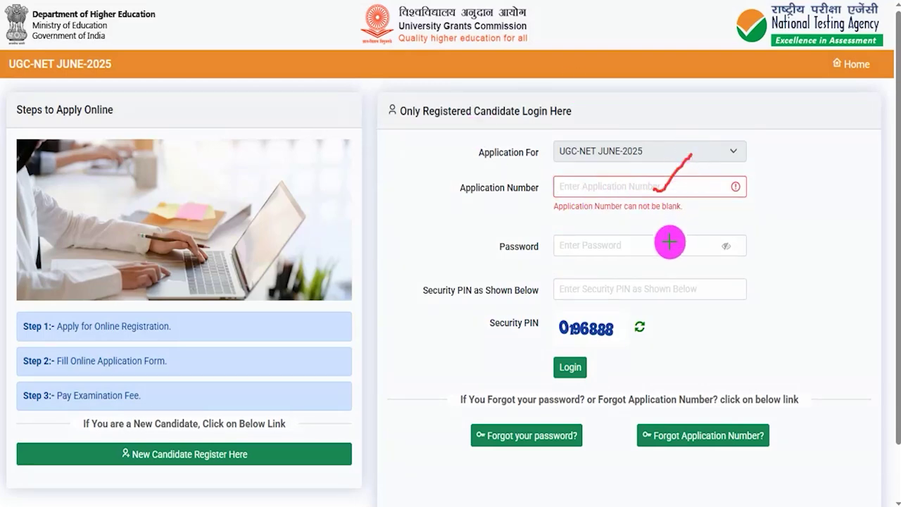
left_click_drag(668, 247, 701, 225)
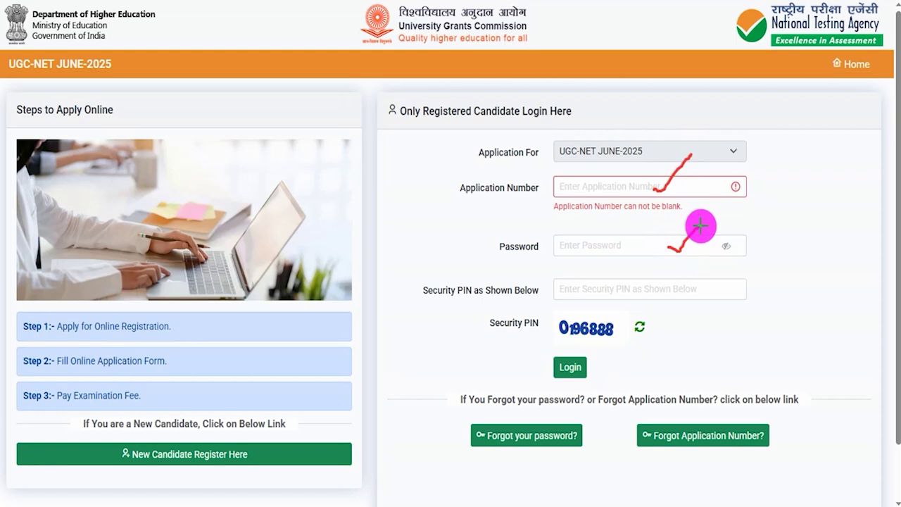
left_click_drag(564, 339, 610, 333)
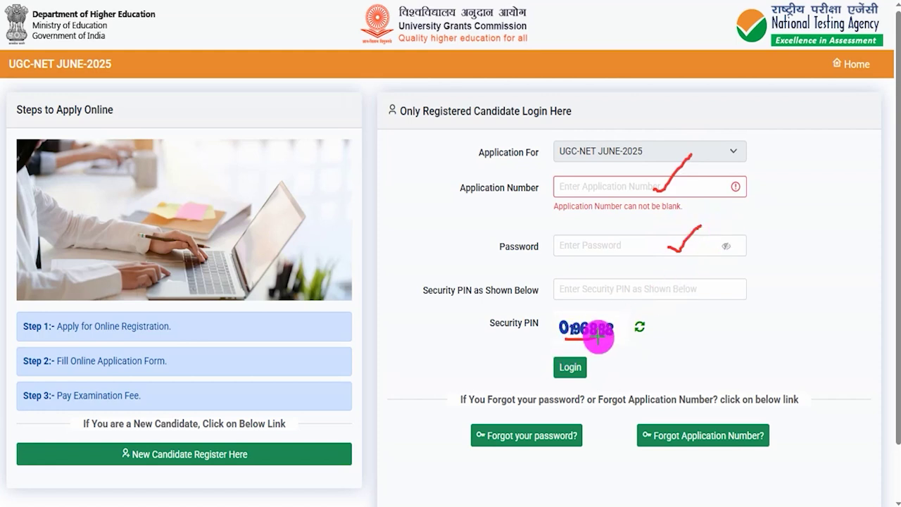
left_click_drag(657, 293, 706, 265)
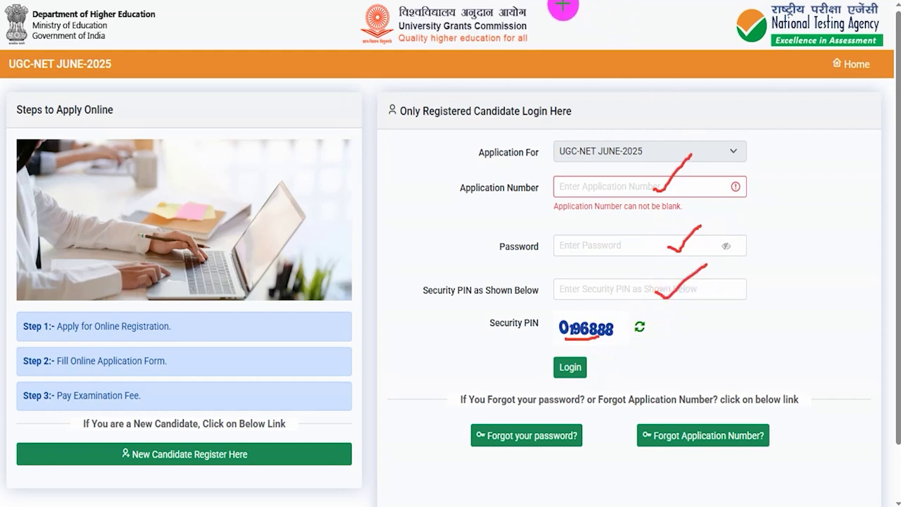
mouse_move(767, 346)
left_mouse_down()
mouse_move(714, 345)
mouse_move(585, 366)
left_mouse_up()
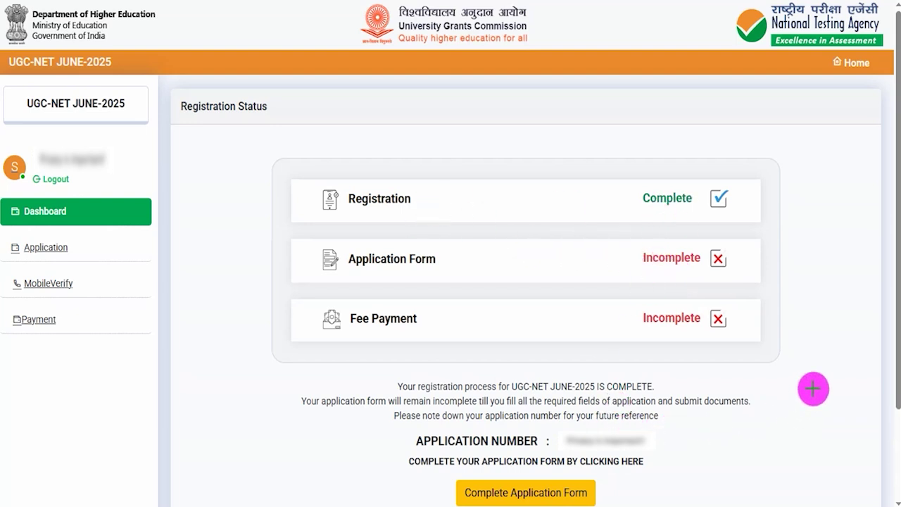
Step: Open the application form, tick each listed section from Contact Details through Payment with the pen, and clear the marks
left_click(595, 489)
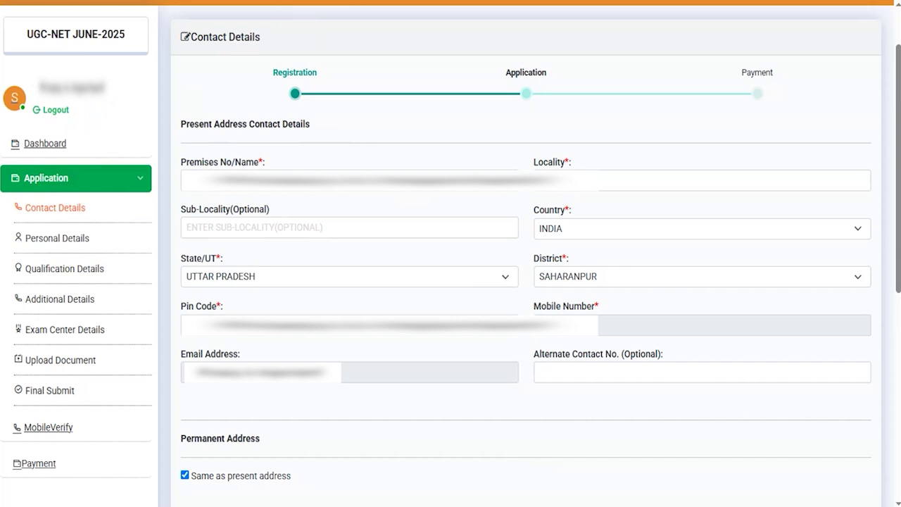
left_click_drag(105, 205, 139, 189)
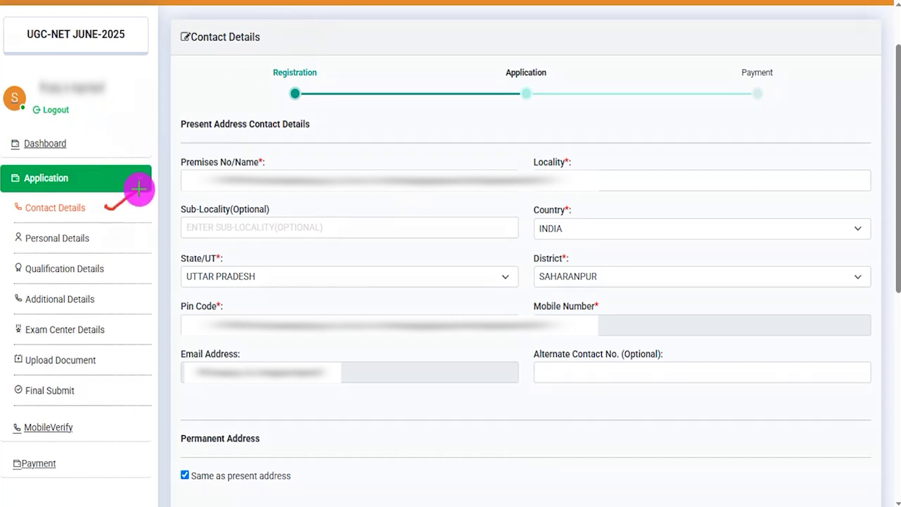
left_click_drag(104, 242, 138, 221)
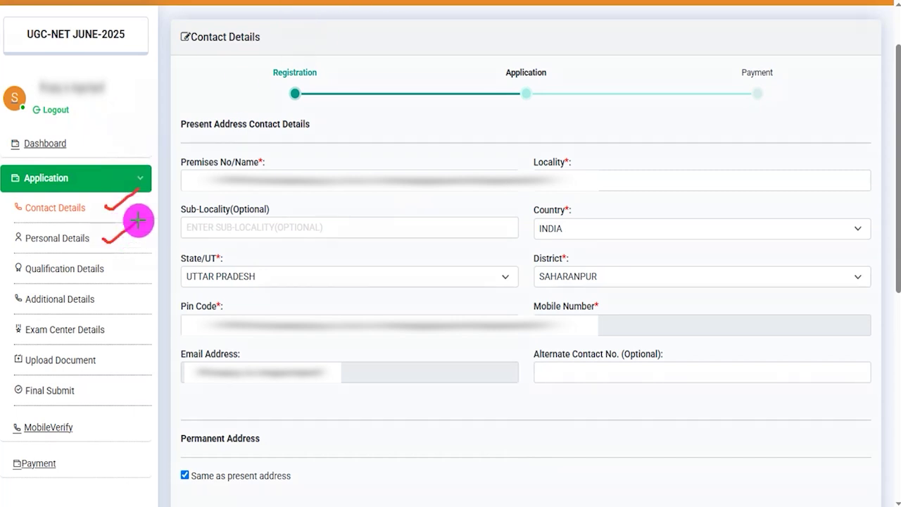
left_click_drag(111, 273, 145, 252)
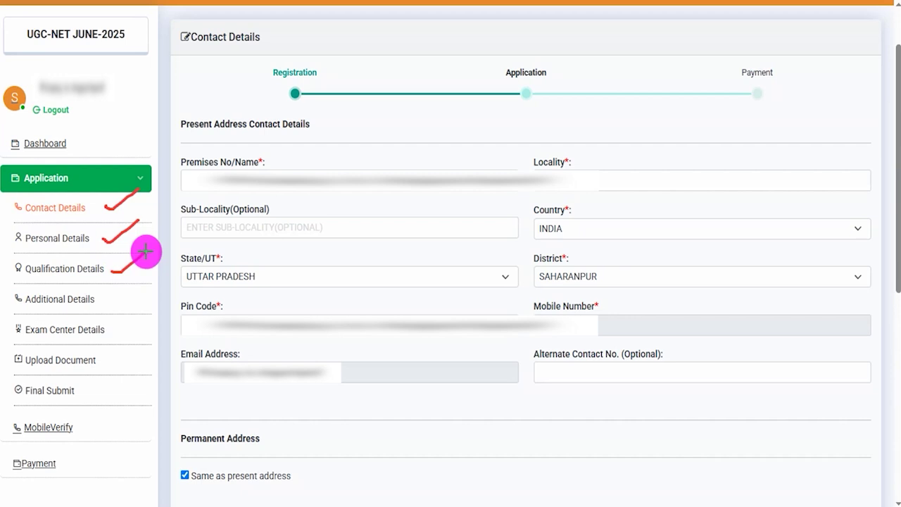
left_click_drag(102, 302, 141, 281)
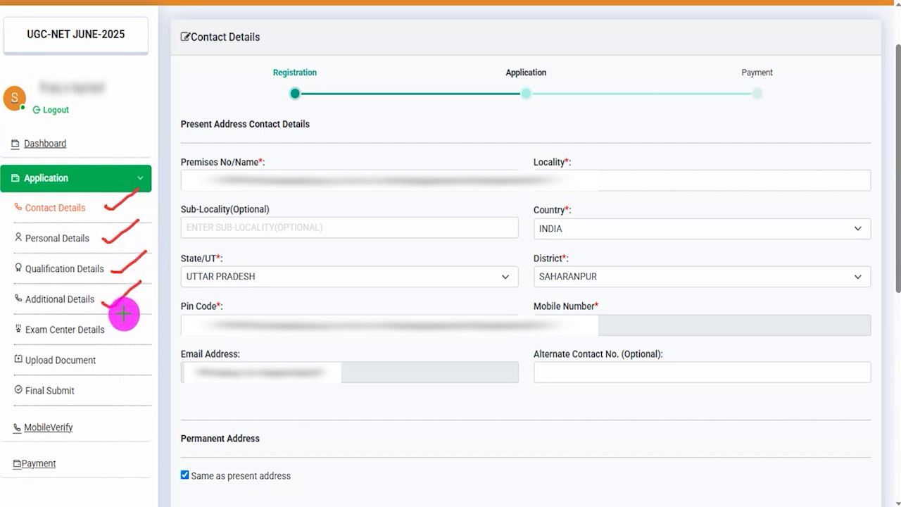
left_click_drag(114, 329, 143, 311)
left_click_drag(104, 362, 125, 352)
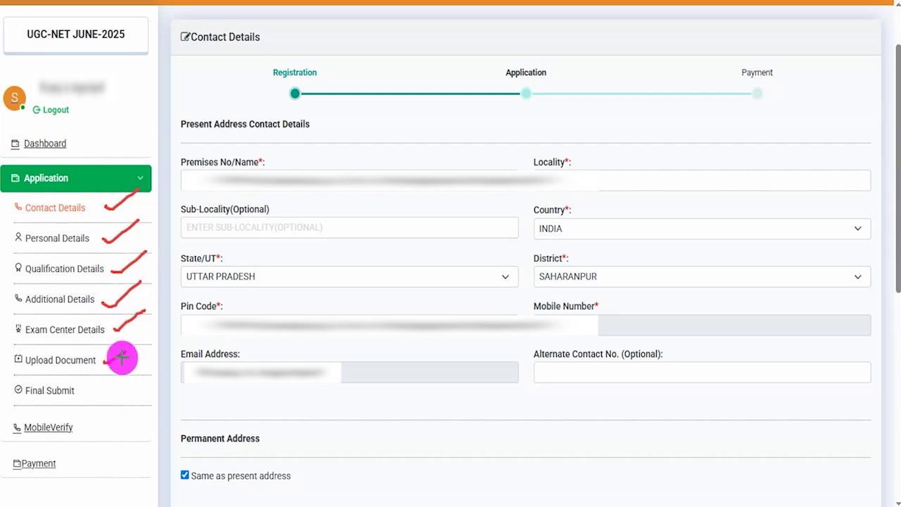
left_click_drag(95, 392, 126, 371)
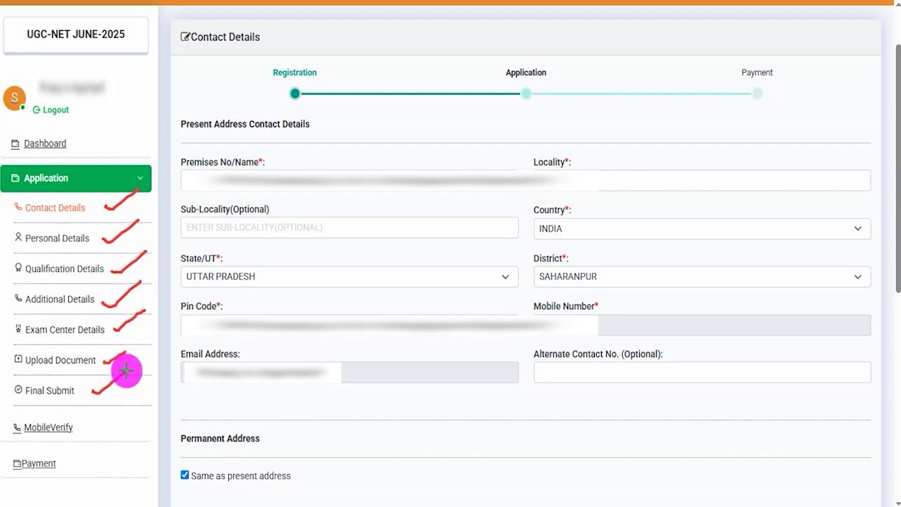
left_click_drag(80, 429, 120, 408)
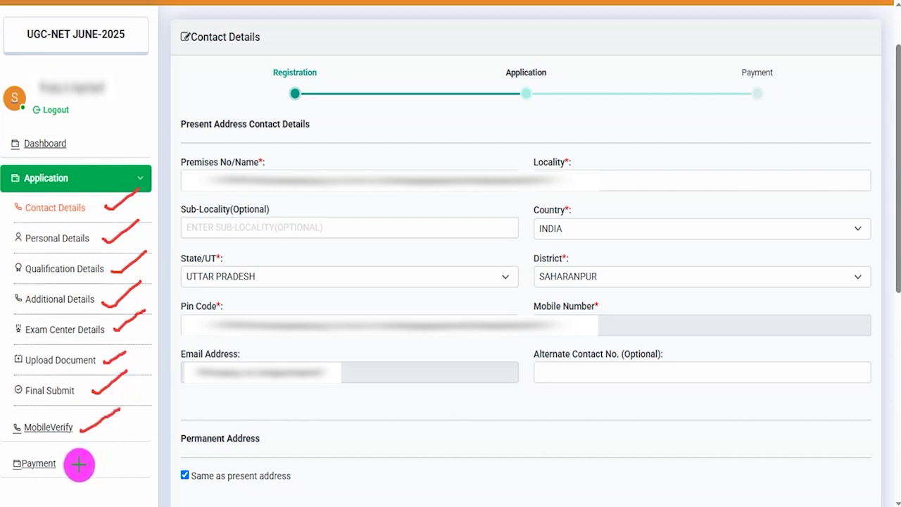
left_click_drag(74, 466, 104, 449)
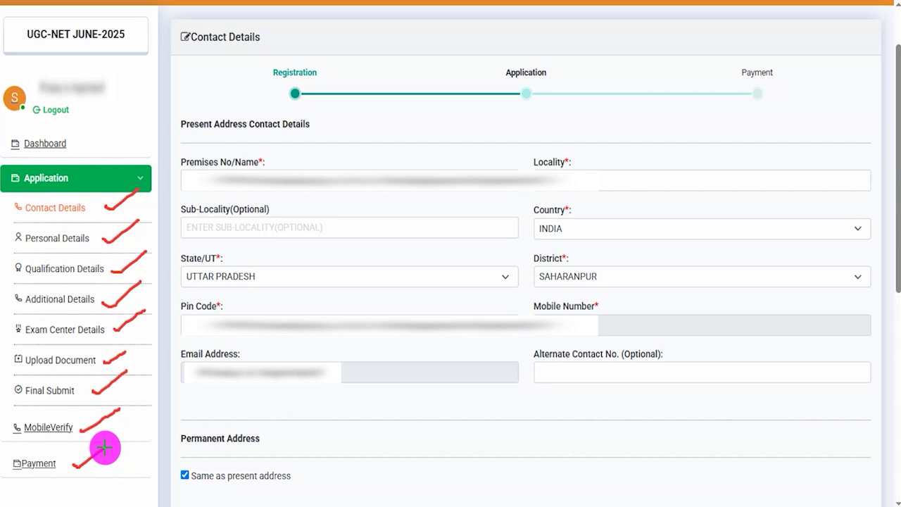
key("Escape")
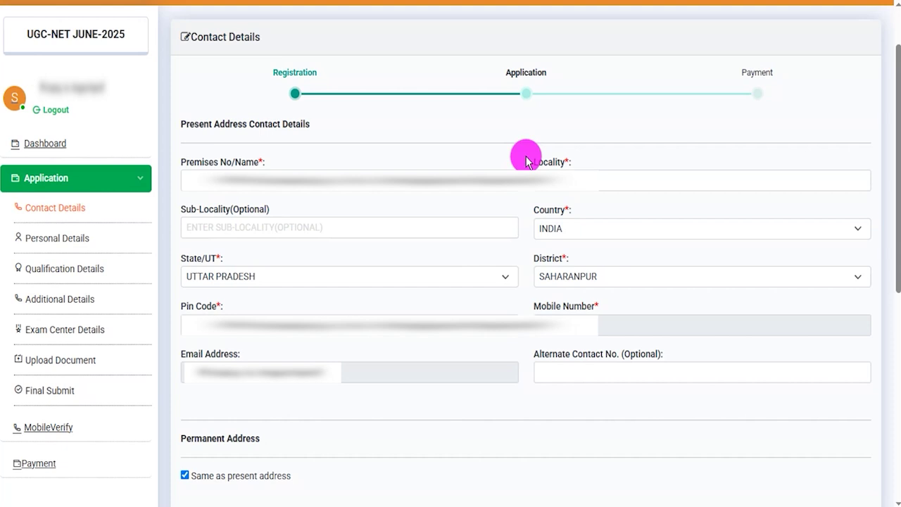
Step: Agree to the Contact Details declaration and mark the captcha, its verification code field and Save & Next
scroll(526, 162, "down", 6)
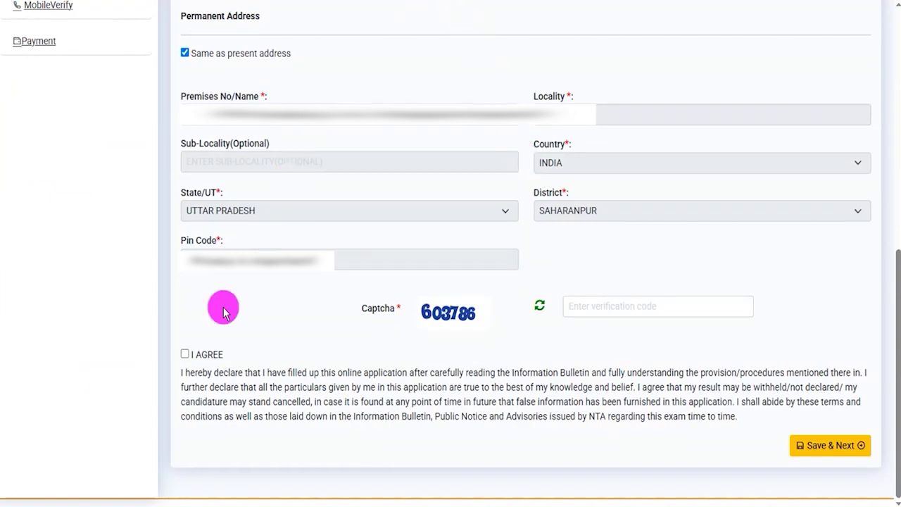
left_click(185, 355)
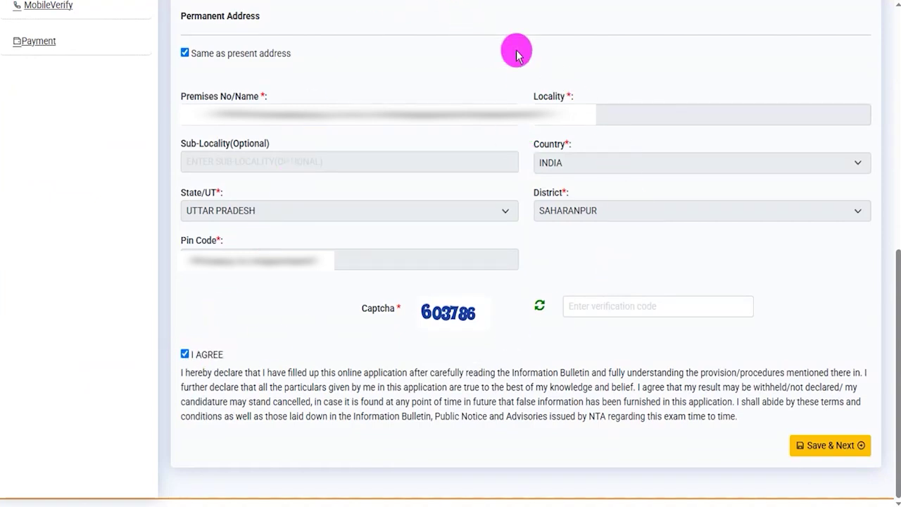
left_click_drag(440, 331, 491, 331)
mouse_move(632, 308)
left_mouse_down()
mouse_move(647, 315)
mouse_move(690, 281)
left_mouse_up()
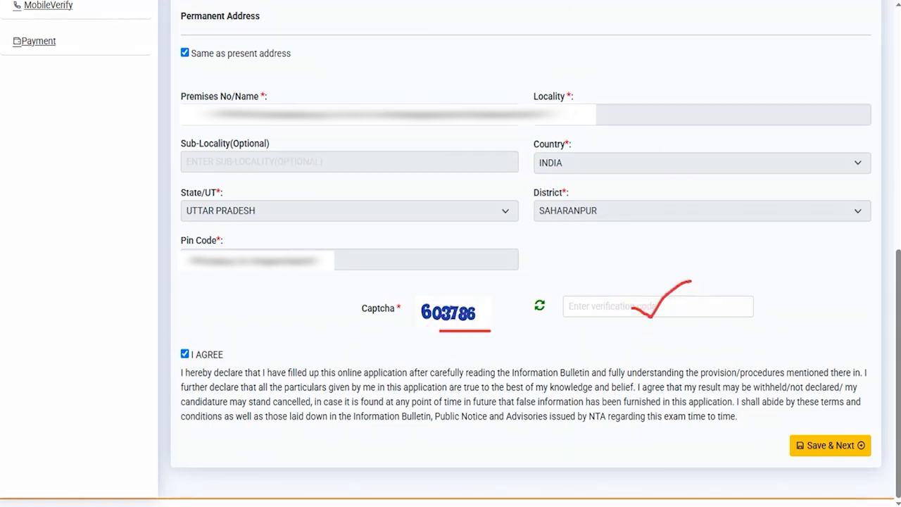
left_click_drag(761, 421, 878, 450)
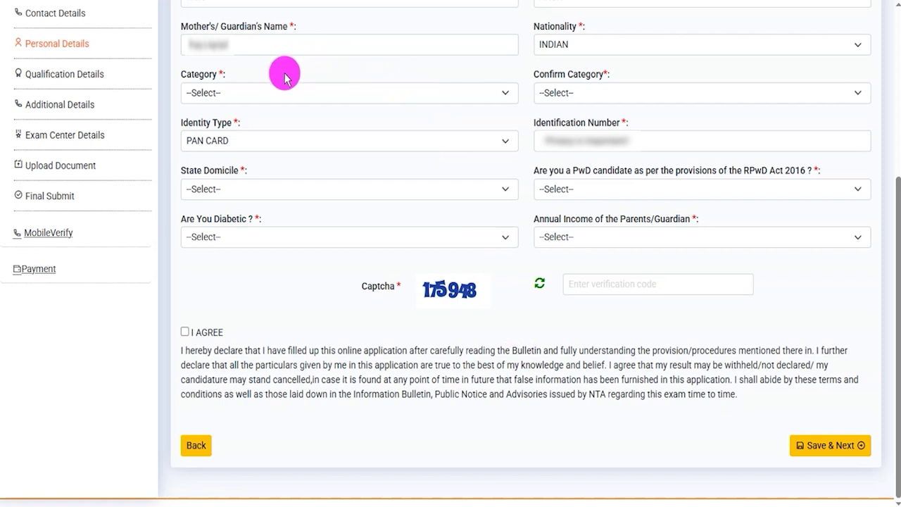
Step: Set both Category and Confirm Category to SC in the Personal Details form
left_click(254, 92)
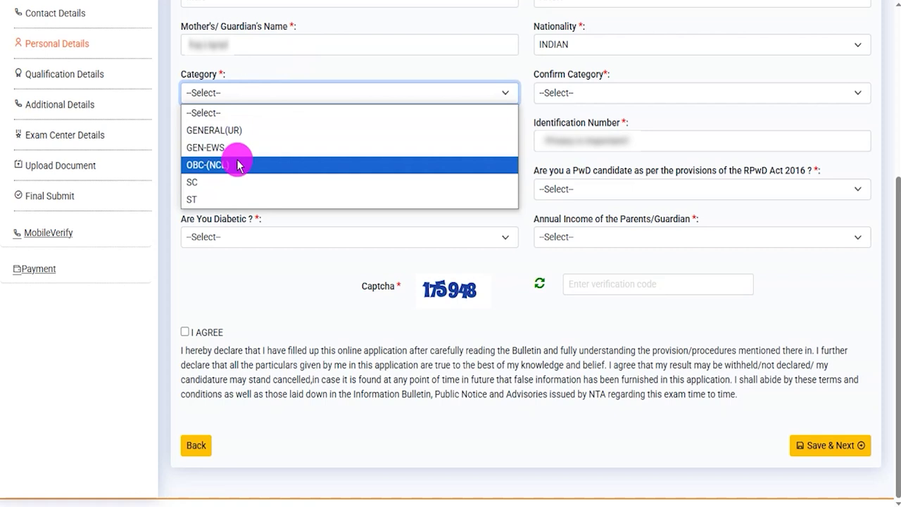
left_click(226, 182)
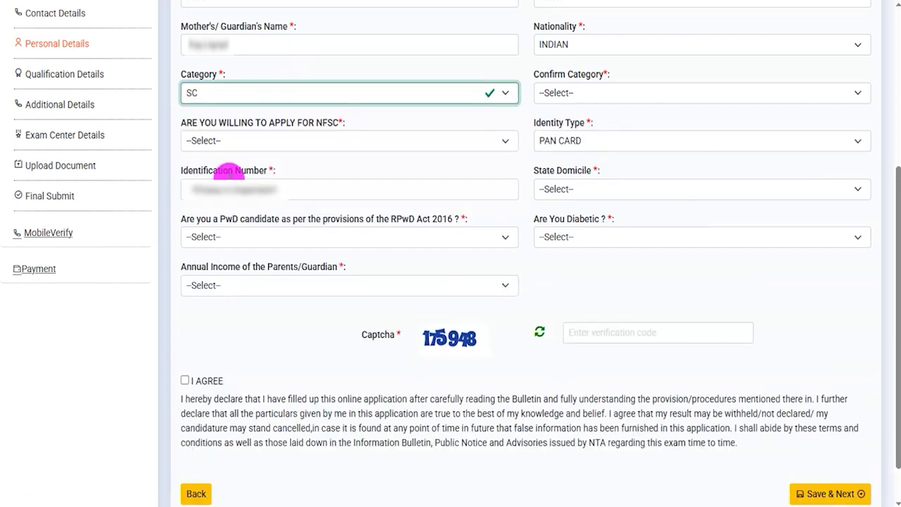
left_click(569, 90)
left_click(581, 181)
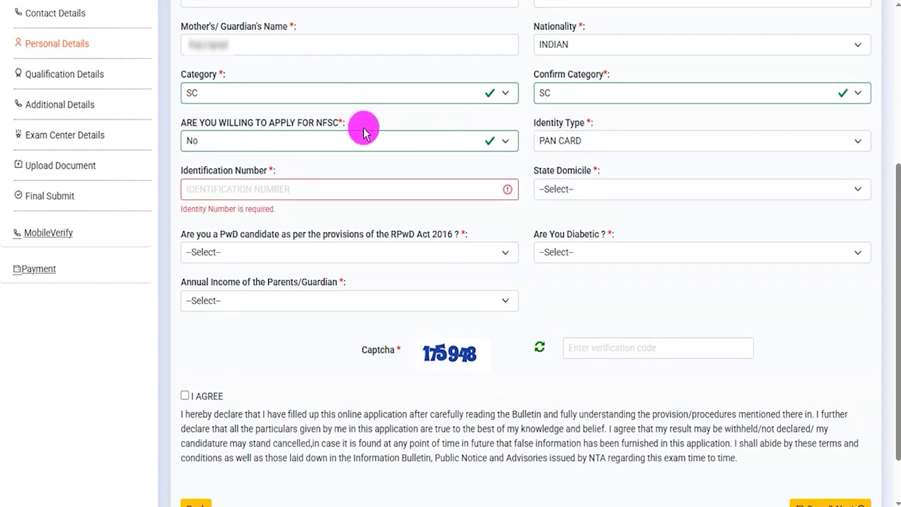
Step: Highlight the NFSC question and set its answer to Yes, and back to No
left_click_drag(255, 121, 338, 127)
left_click(337, 138)
left_click(260, 177)
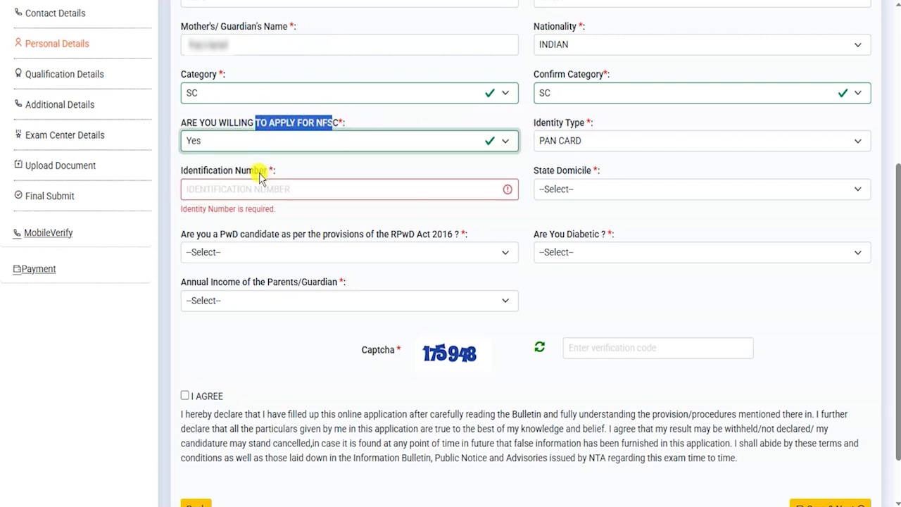
left_click(310, 148)
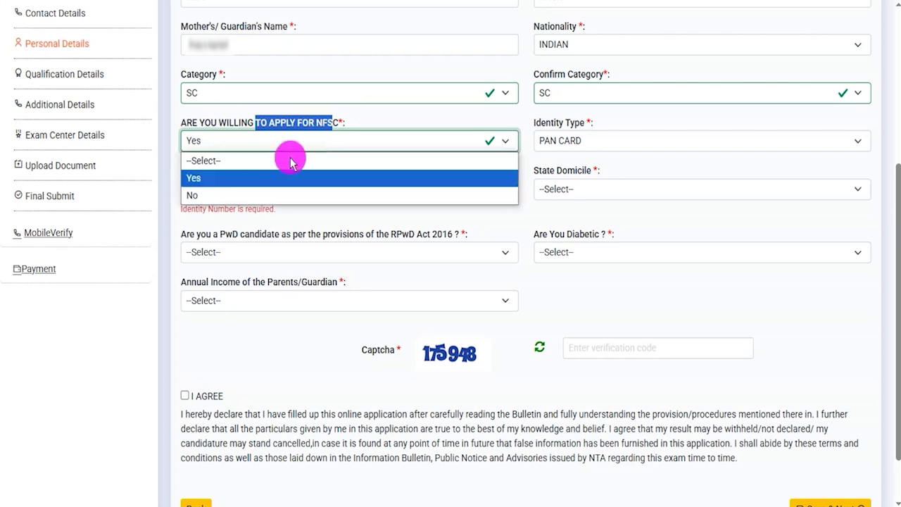
left_click(247, 193)
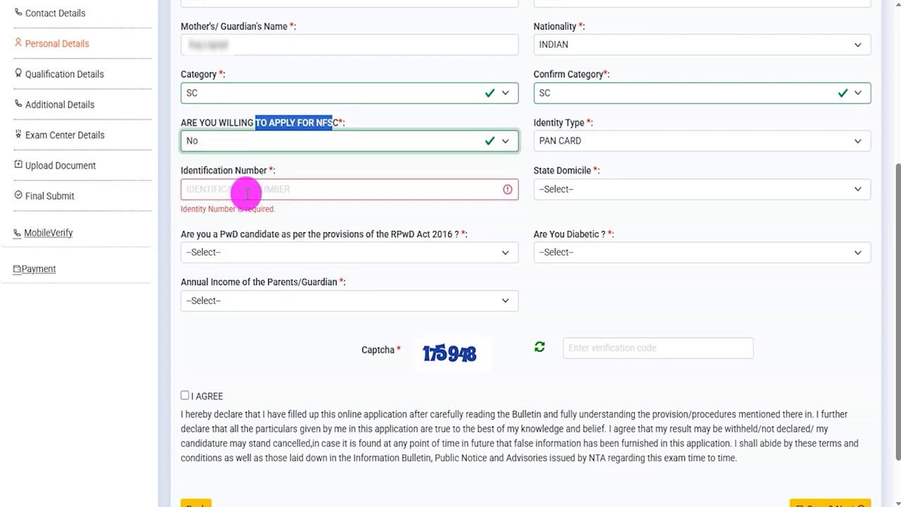
Step: Set Category and Confirm Category to OBC-(NCL) and highlight NFOBC in the willingness question
left_click(299, 93)
left_click(227, 166)
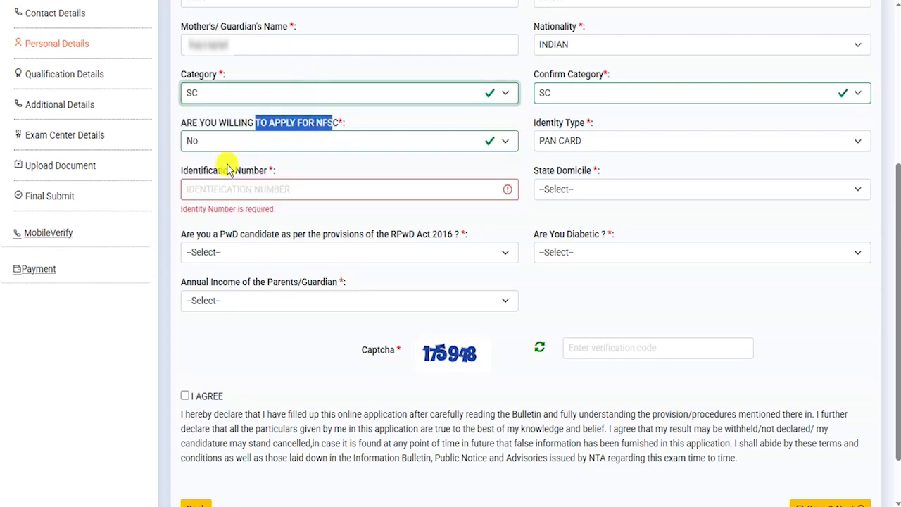
left_click(593, 95)
left_click(562, 164)
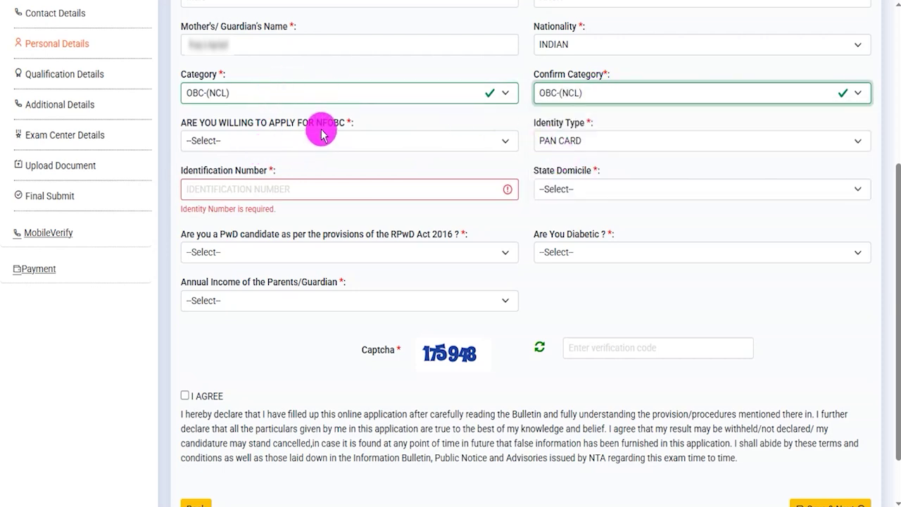
left_click_drag(317, 124, 341, 129)
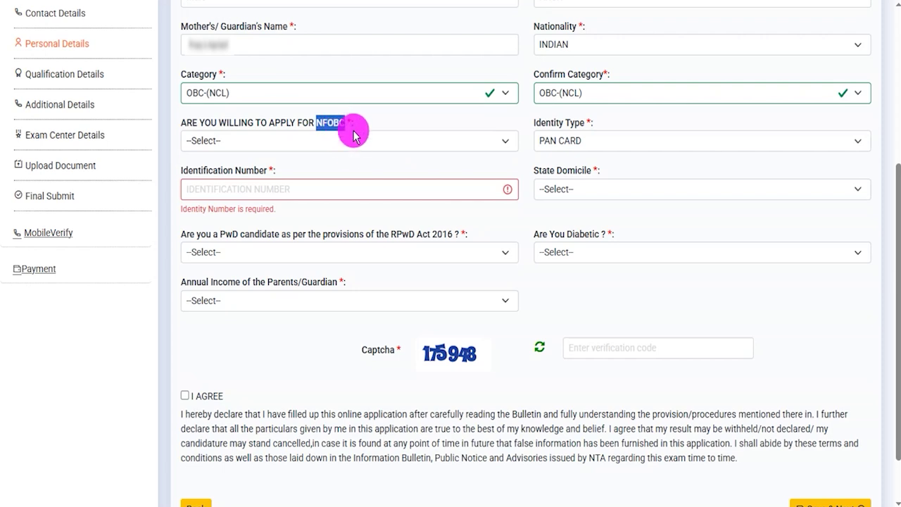
Step: Set both Category and Confirm Category to GENERAL(UR) in the Personal Details form
left_click(338, 141)
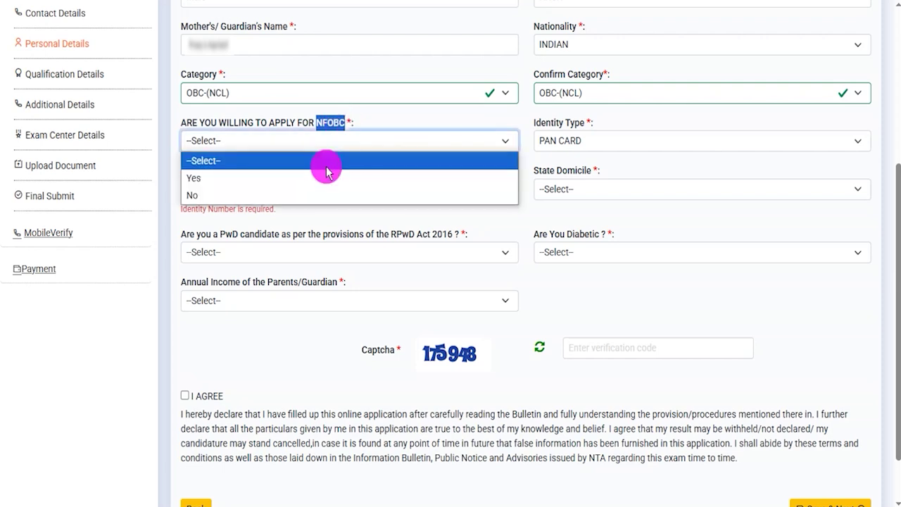
left_click(312, 92)
left_click(356, 131)
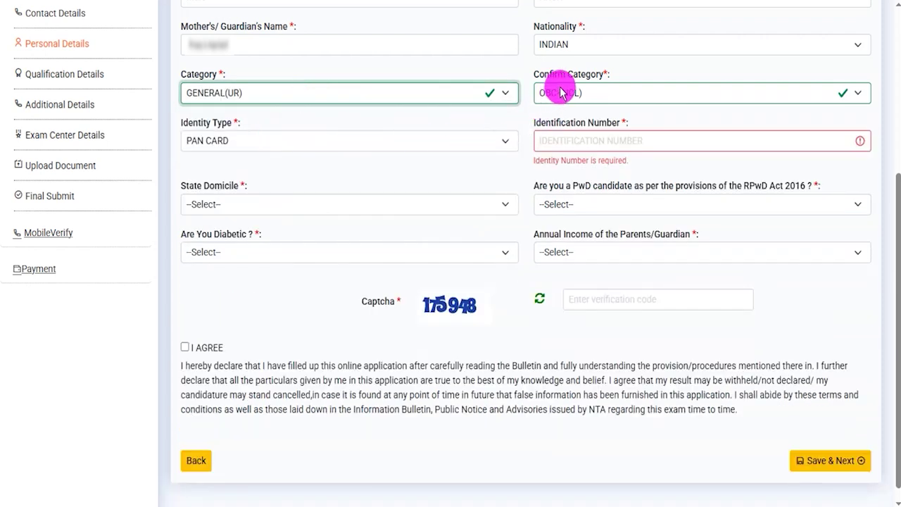
left_click(602, 92)
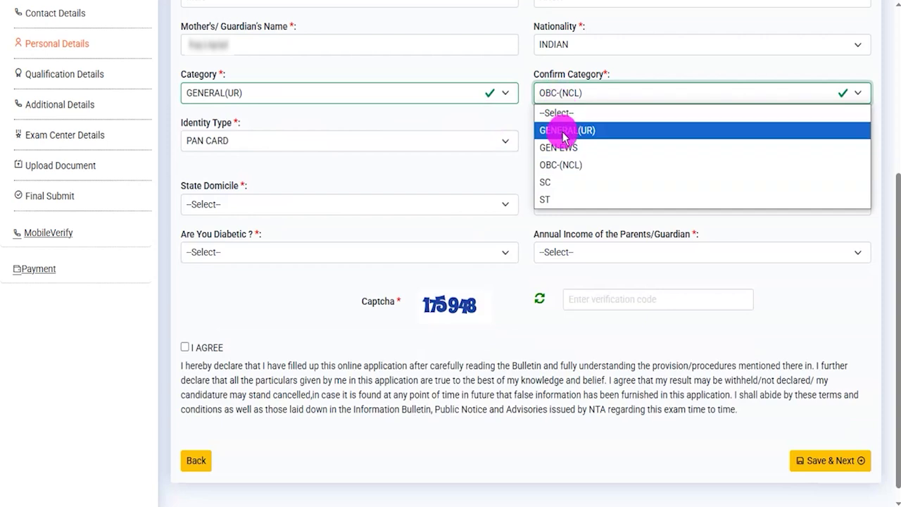
left_click(565, 131)
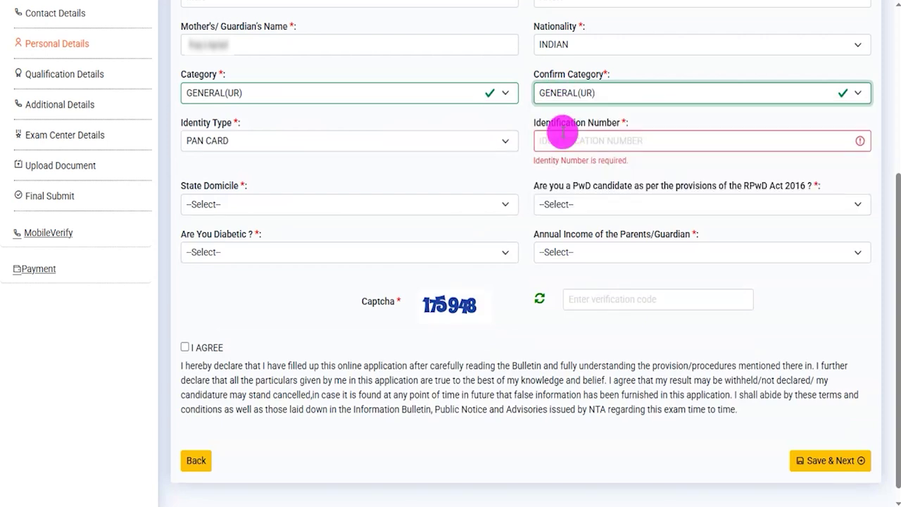
Step: Set State Domicile to UTTAR PRADESH and answer No to the PwD candidate question
left_click(376, 205)
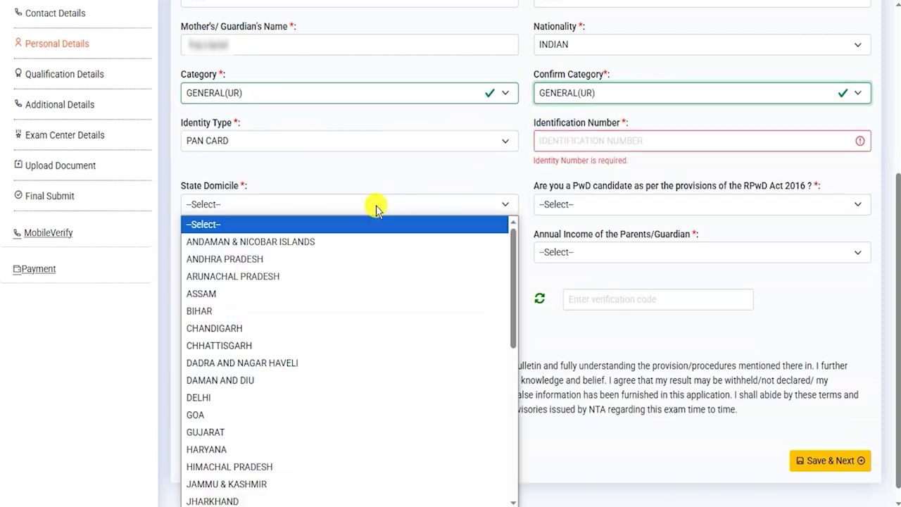
scroll(348, 372, "down", 5)
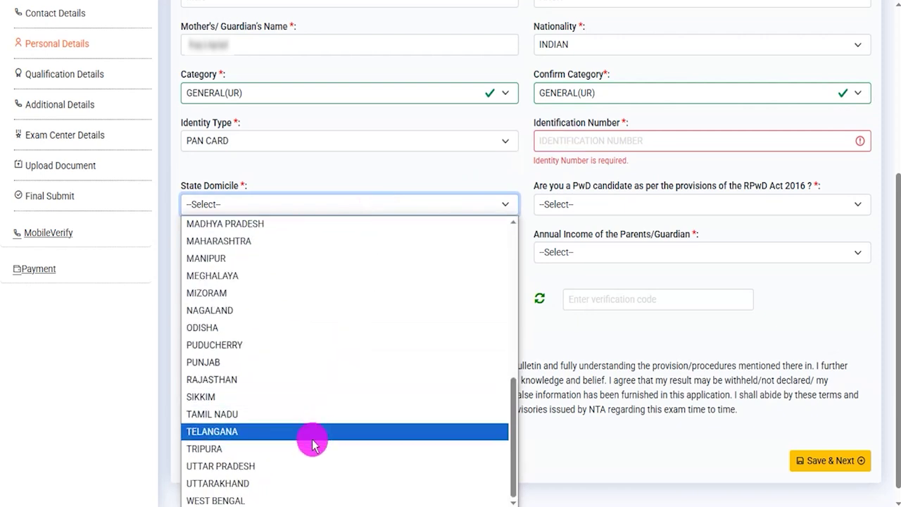
left_click(307, 464)
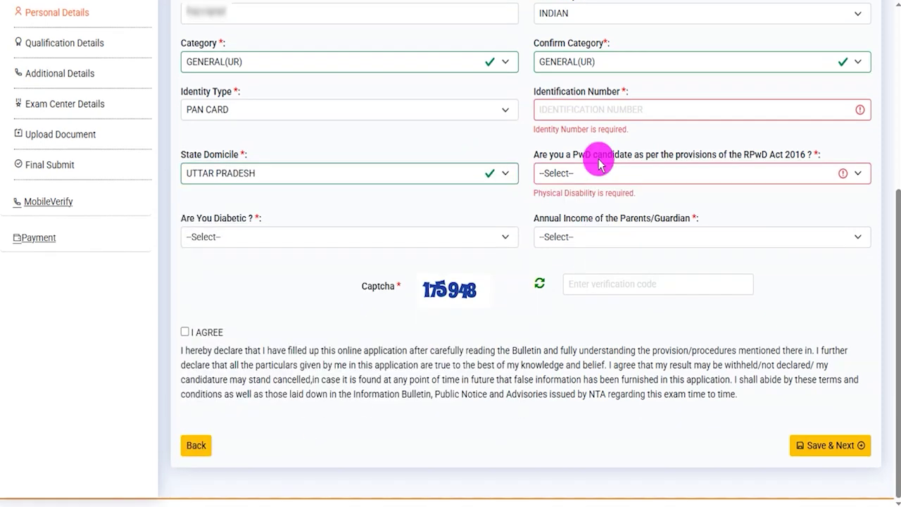
left_click_drag(567, 154, 633, 158)
left_click(610, 178)
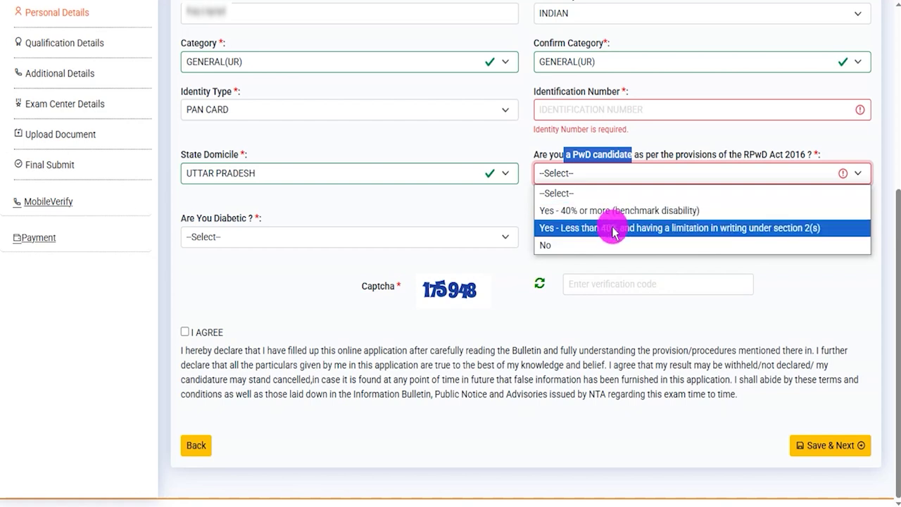
left_click(545, 244)
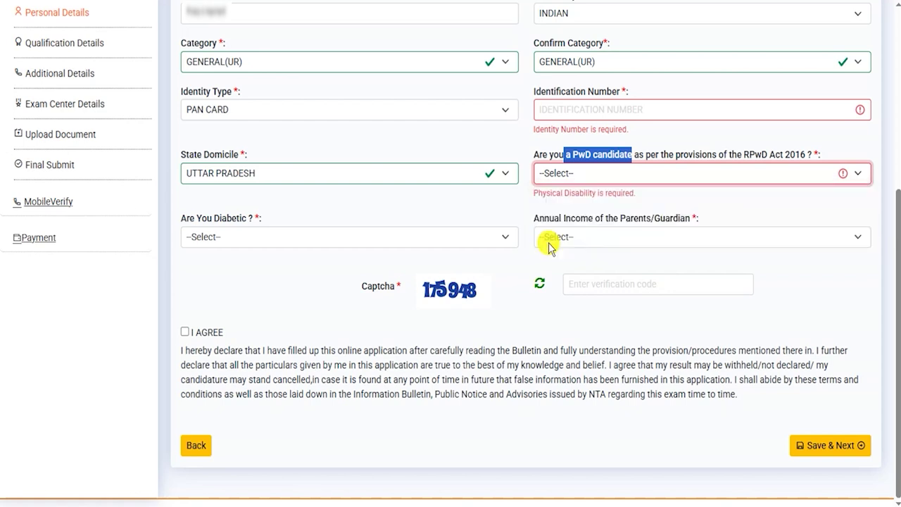
Step: Set the diabetic question to Yes, change it to No, and choose 400001 – 500000 as the parents' annual income
left_click(277, 240)
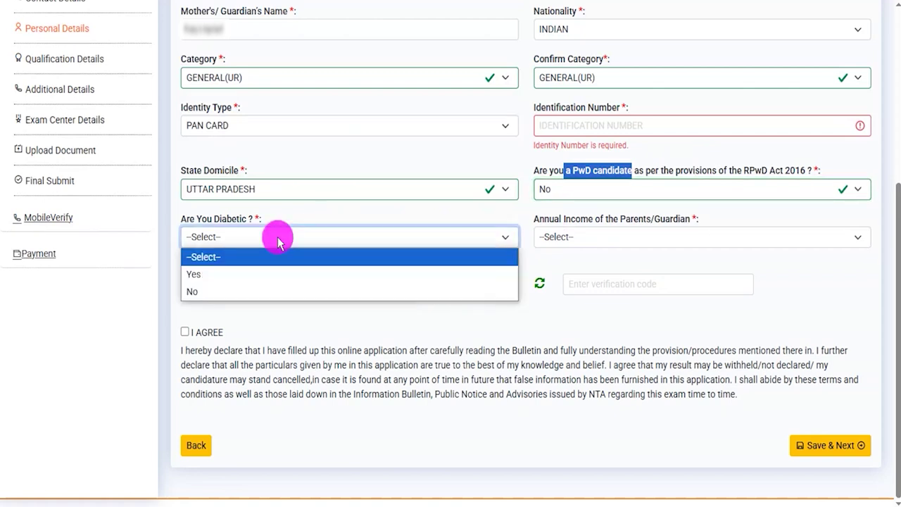
left_click(235, 276)
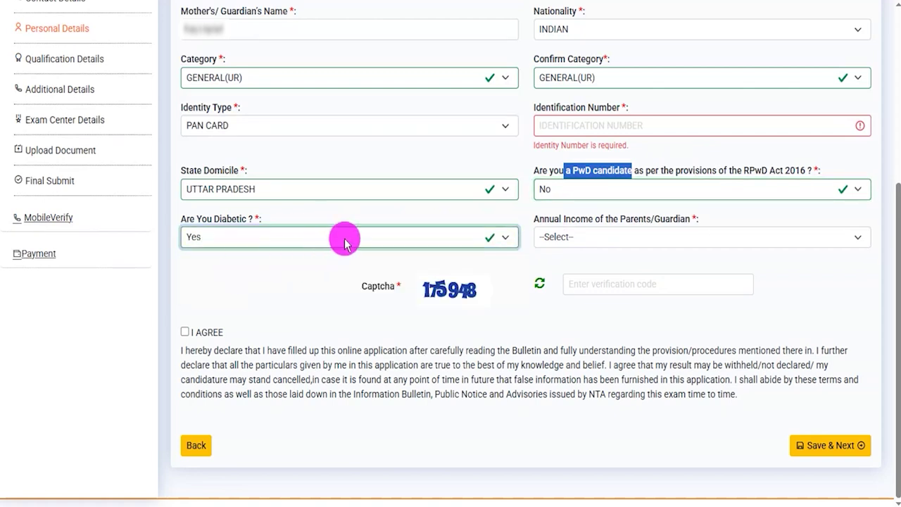
left_click(341, 237)
left_click(233, 291)
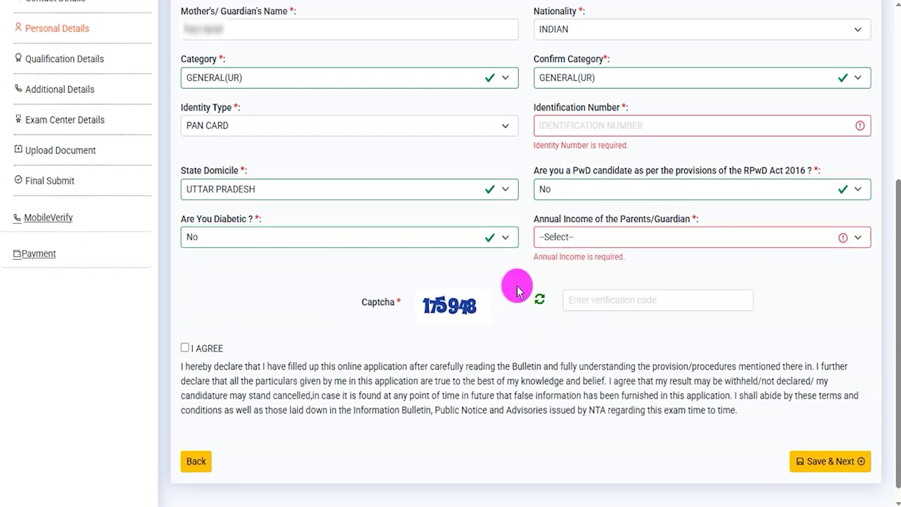
left_click_drag(543, 217, 632, 222)
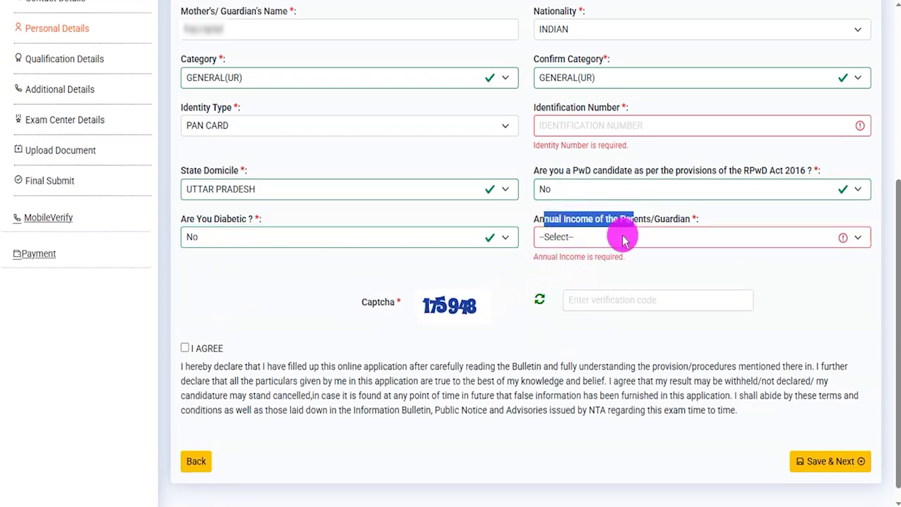
left_click(624, 238)
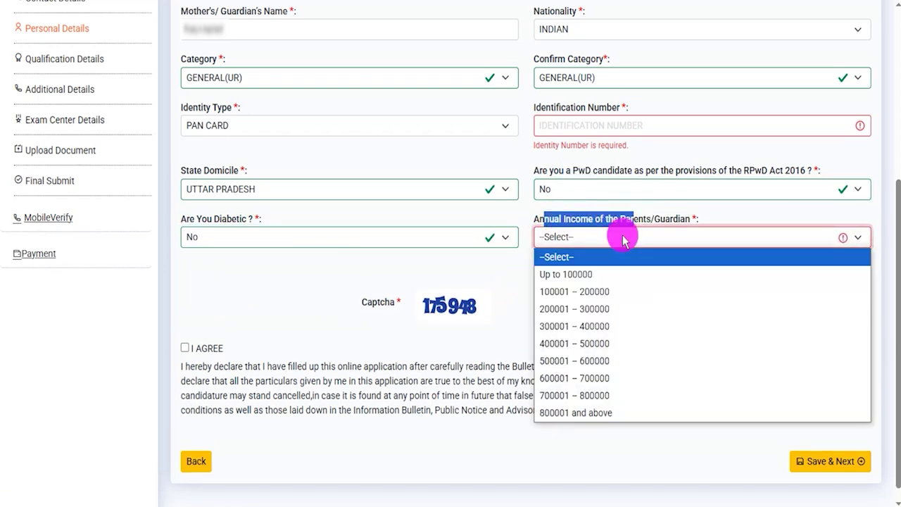
left_click(603, 343)
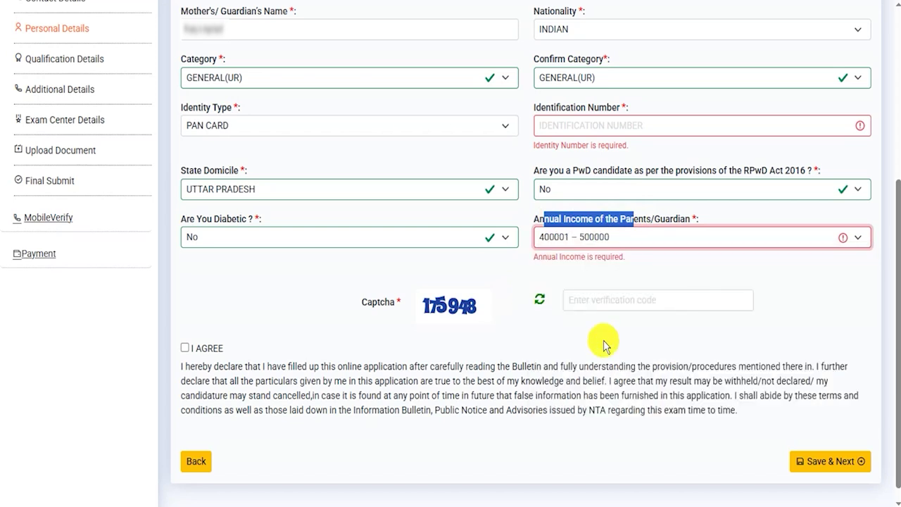
Step: Agree to the Personal Details declaration and save the page to continue to Qualification Details
left_click_drag(427, 302, 584, 282)
left_click(185, 332)
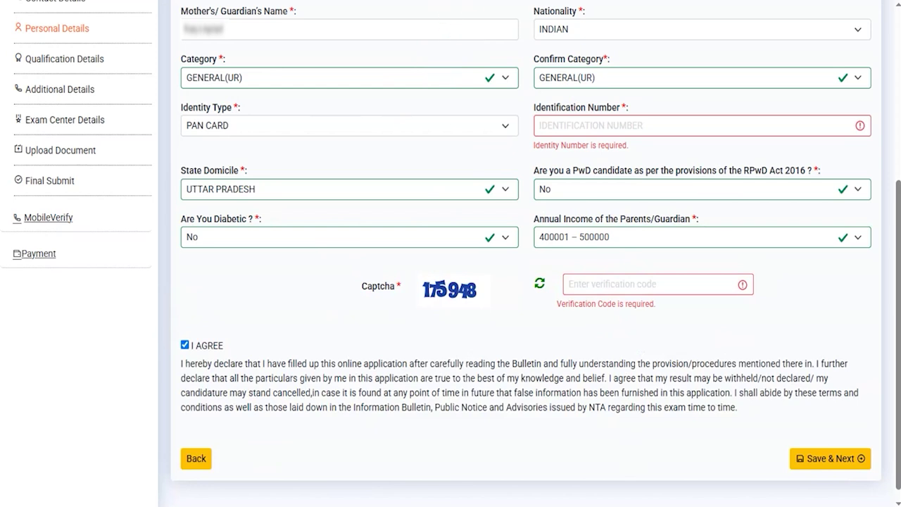
left_click_drag(616, 441, 779, 456)
left_click(779, 457)
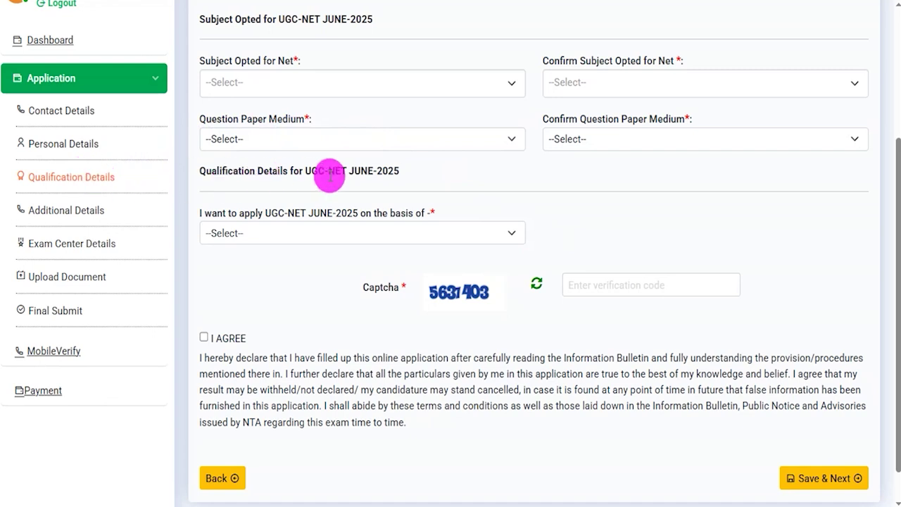
Step: Choose COMMERCE - 08 as both Subject Opted for Net and Confirm Subject Opted for Net
left_click(332, 91)
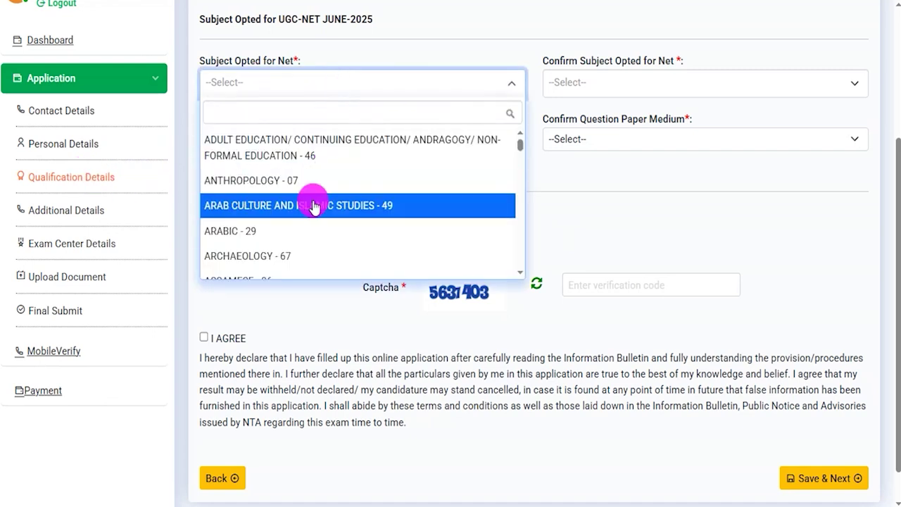
scroll(310, 207, "down", 2)
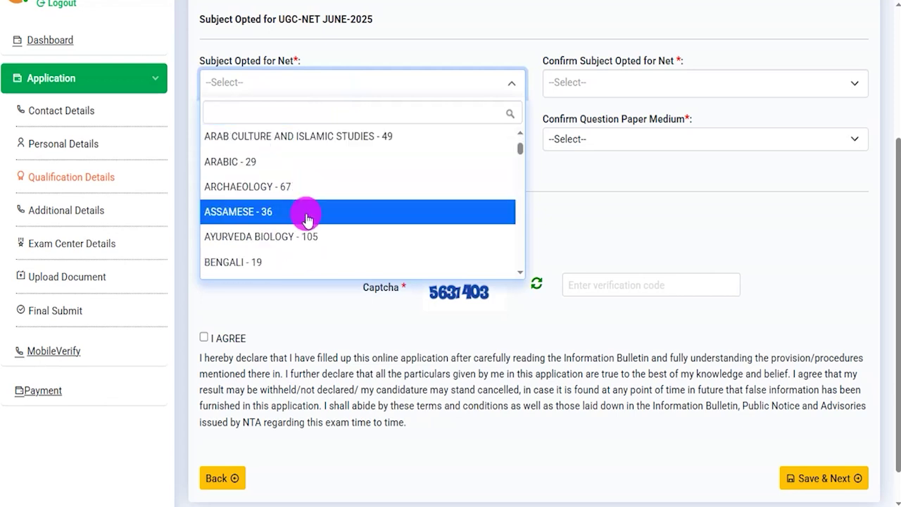
scroll(306, 214, "down", 2)
scroll(306, 215, "down", 2)
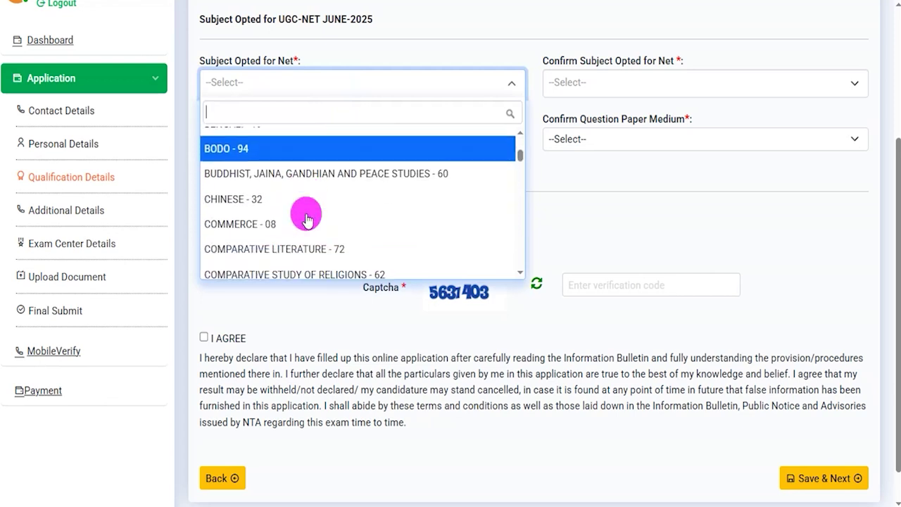
left_click(264, 223)
left_click(585, 81)
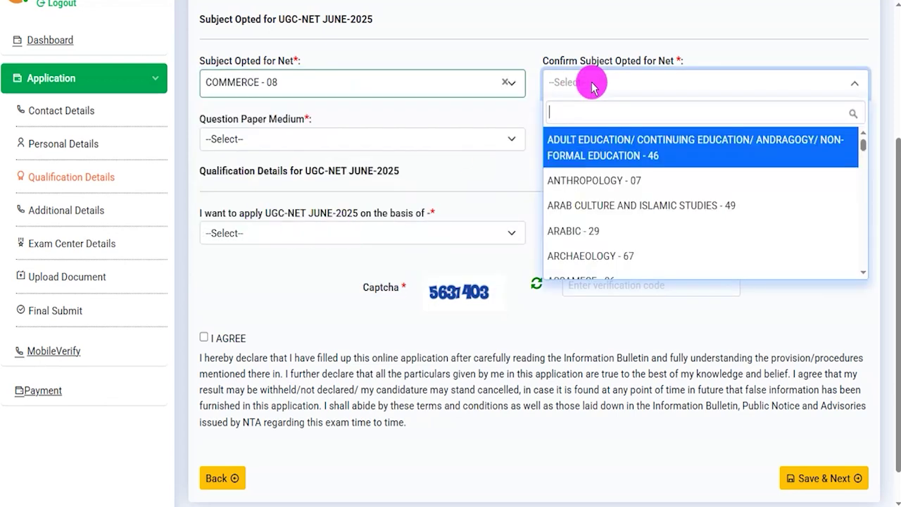
scroll(606, 208, "down", 3)
scroll(607, 208, "down", 2)
left_click(600, 223)
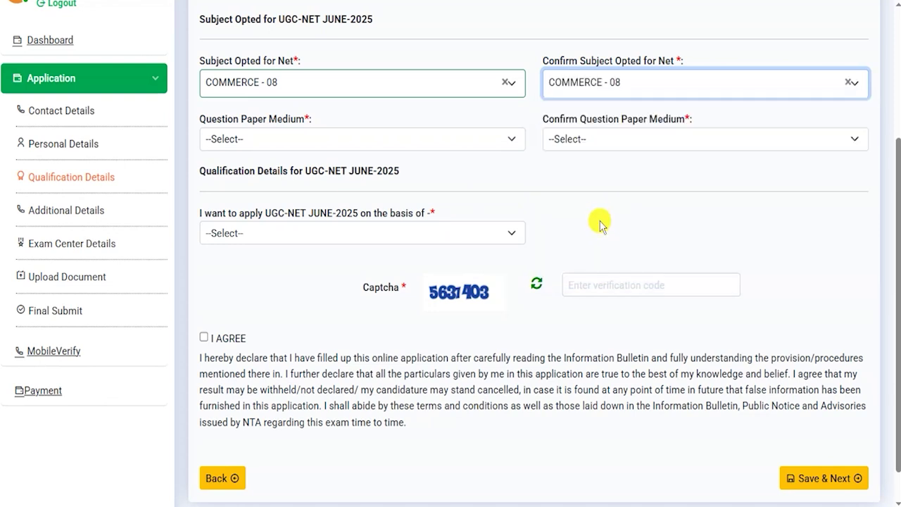
Step: Set both Question Paper Medium and Confirm Question Paper Medium to Hindi
left_click(288, 138)
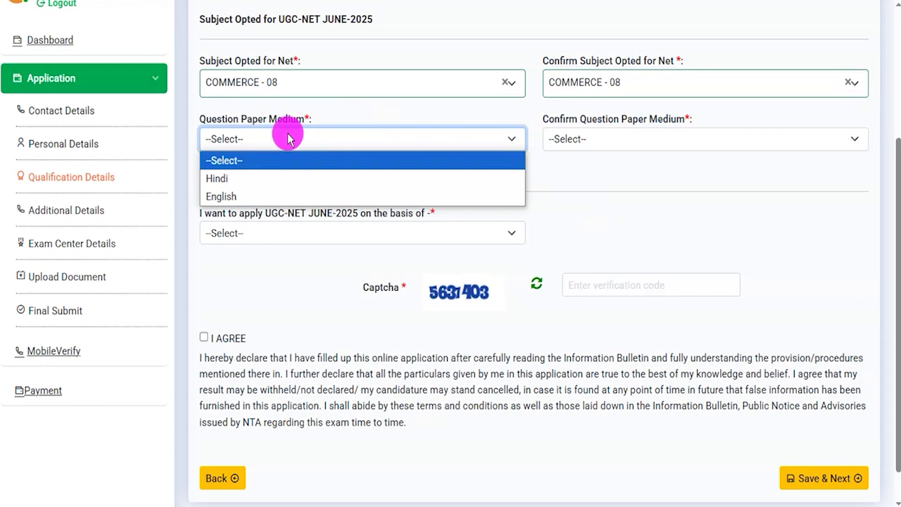
left_click(235, 179)
left_click(641, 140)
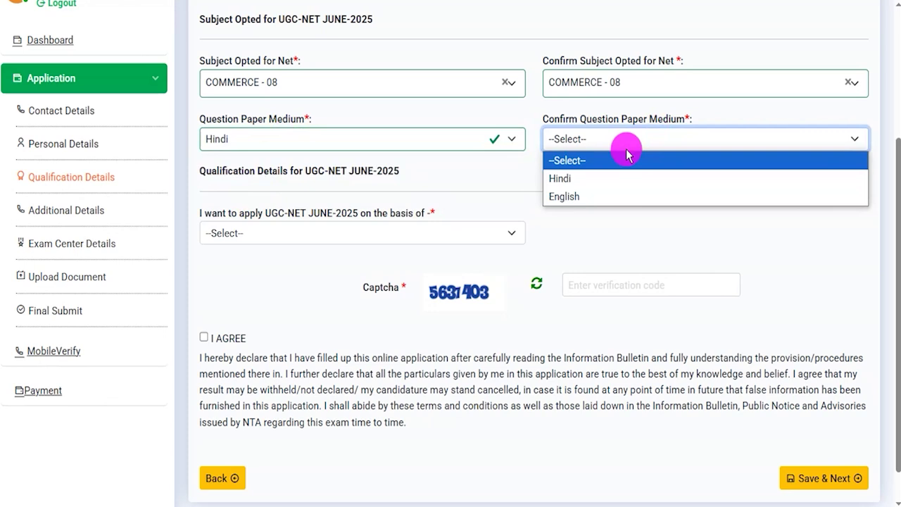
left_click(589, 180)
Step: Apply on the basis of Four Year Under Graduate Programme, with pass status Passed and year of passing 2017
left_click(296, 236)
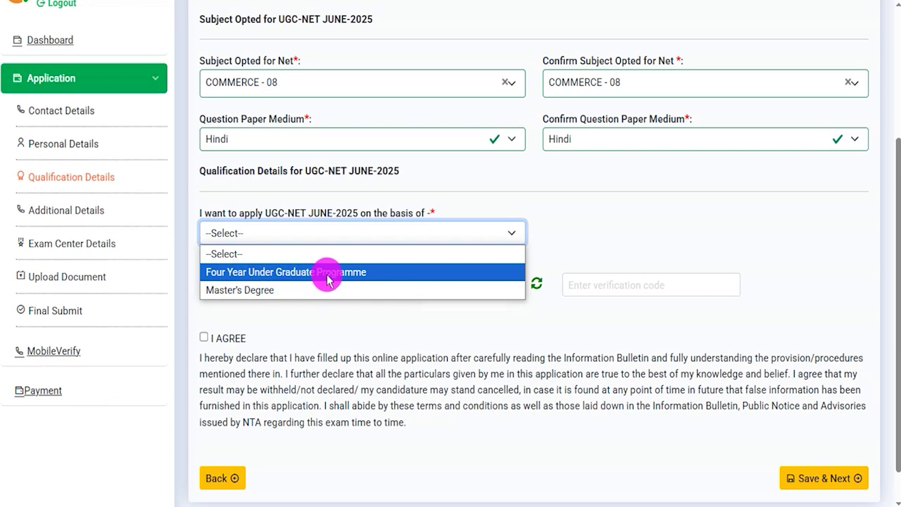
left_click(262, 275)
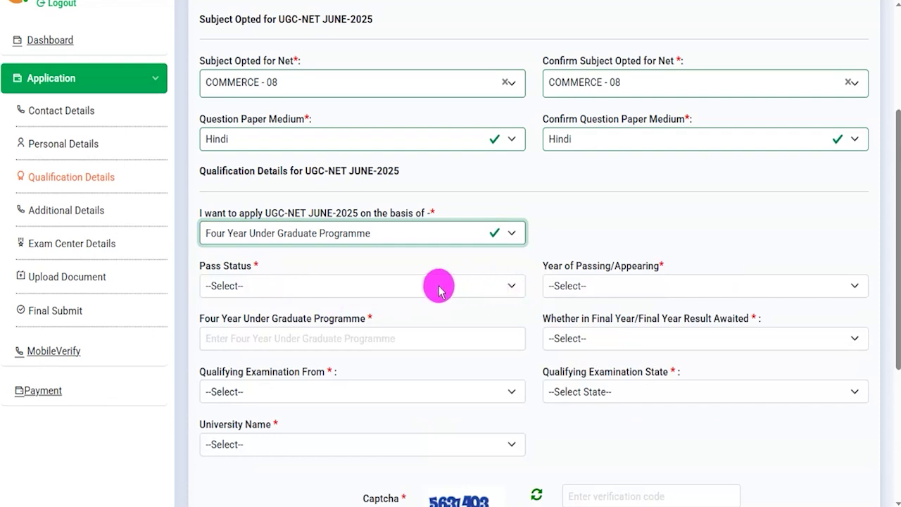
left_click(336, 289)
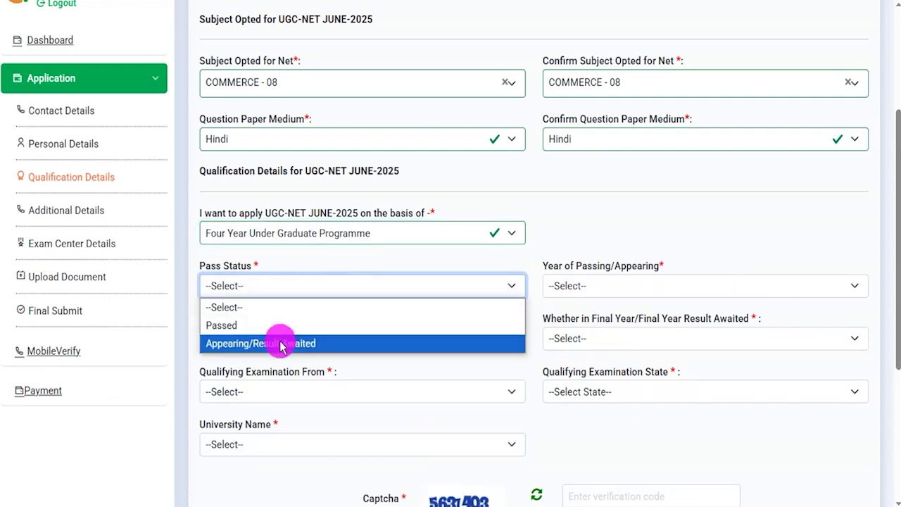
left_click(257, 326)
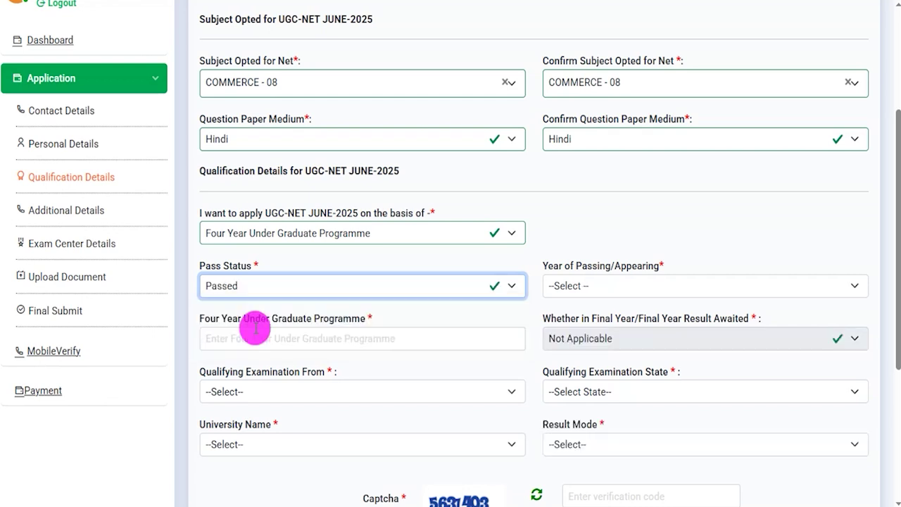
left_click(605, 288)
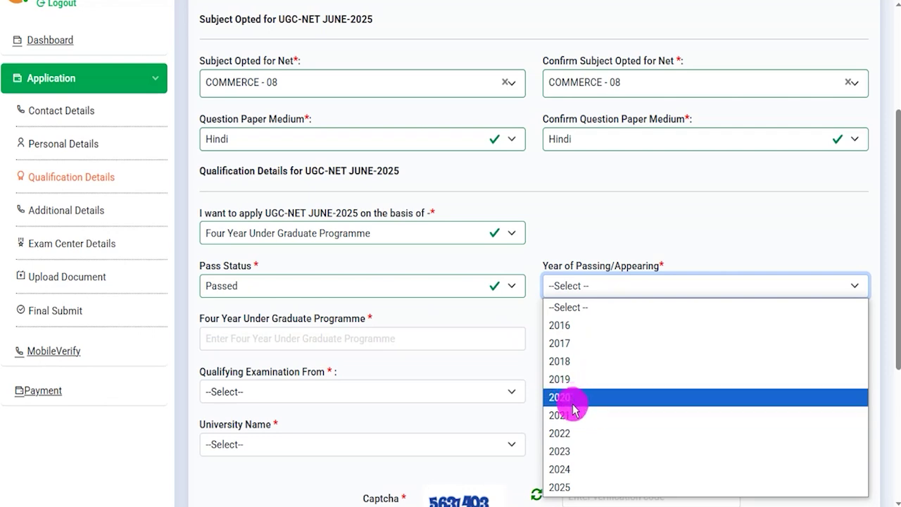
left_click(565, 342)
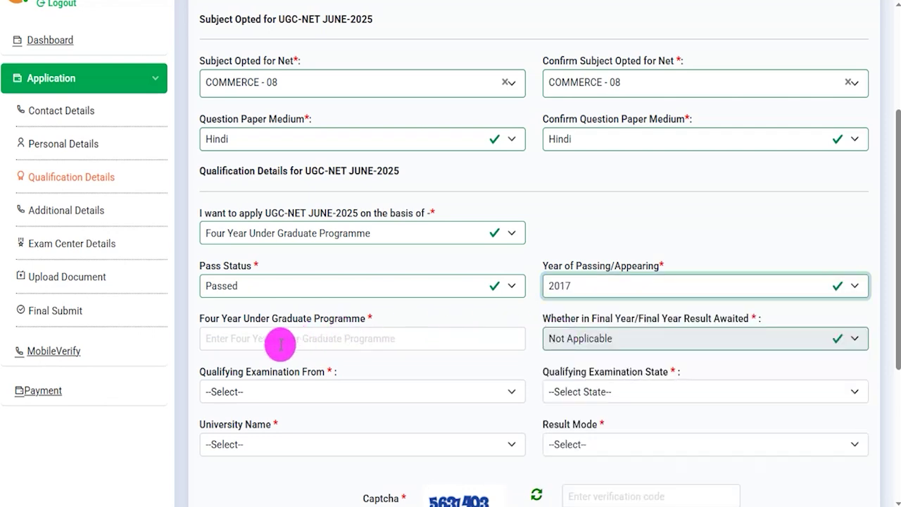
Step: Enter BCom as the four-year programme and set the qualifying examination location to INDIA, state UTTAR PRADESH
left_click_drag(226, 318, 336, 317)
left_click(311, 337)
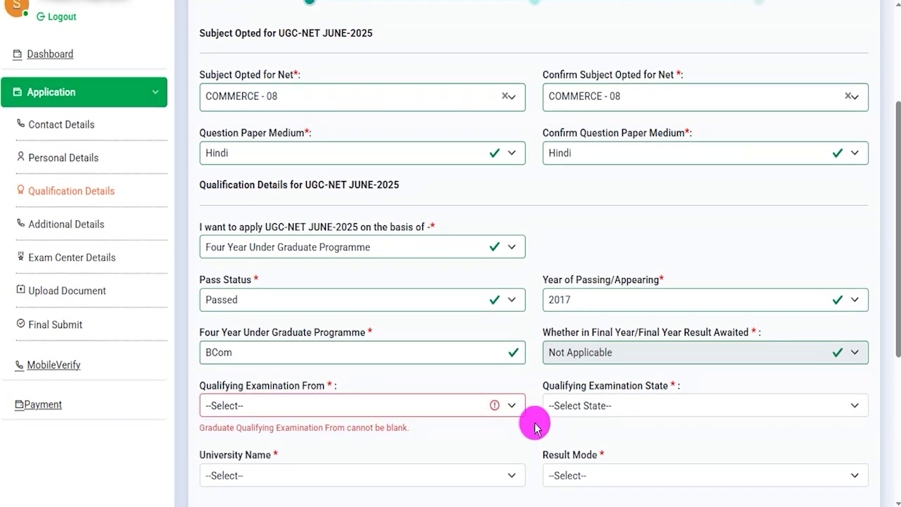
left_click(286, 403)
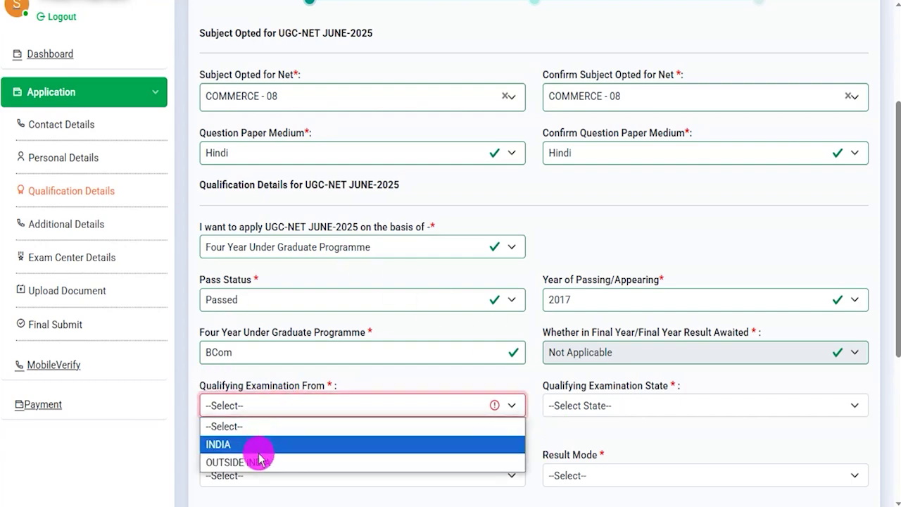
left_click(258, 445)
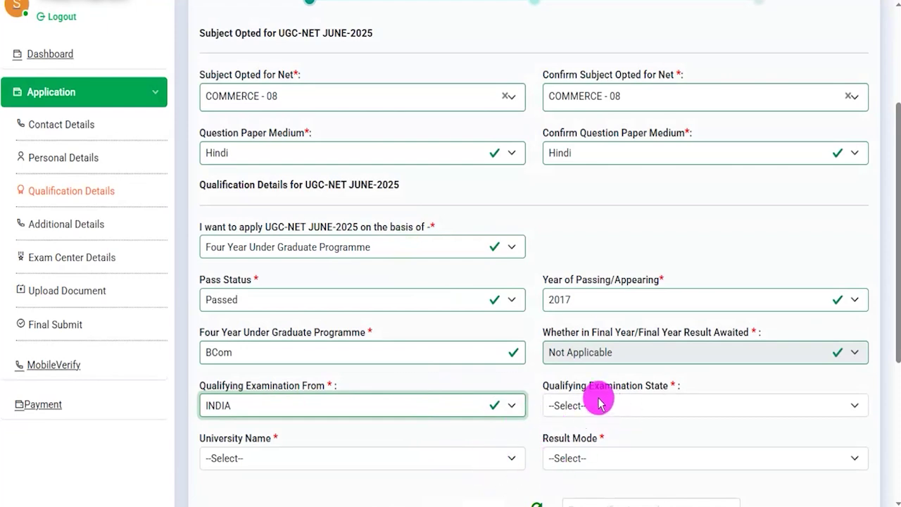
left_click(632, 409)
scroll(641, 338, "down", 5)
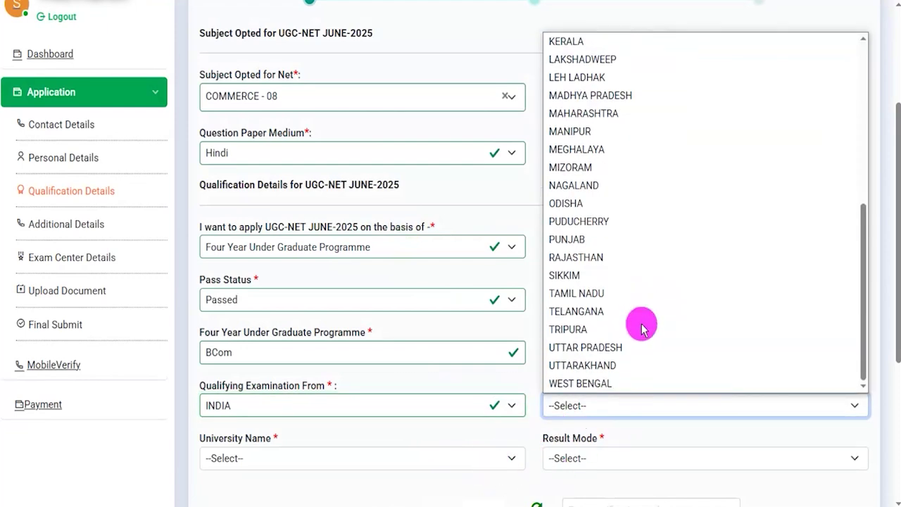
left_click(610, 348)
scroll(447, 414, "down", 3)
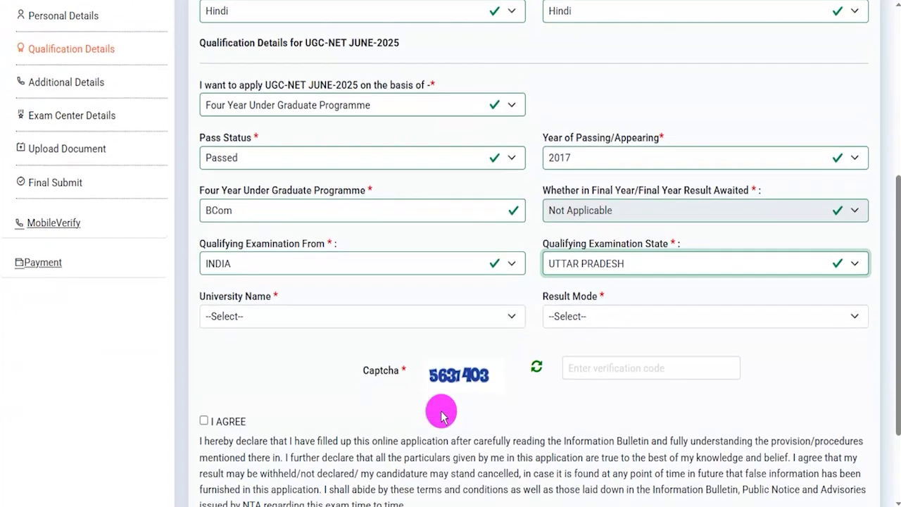
Step: Choose DAYALBAGH EDUCATIONAL INSTITUTE as the four-year programme's university and Percentage as its result mode
left_click(330, 255)
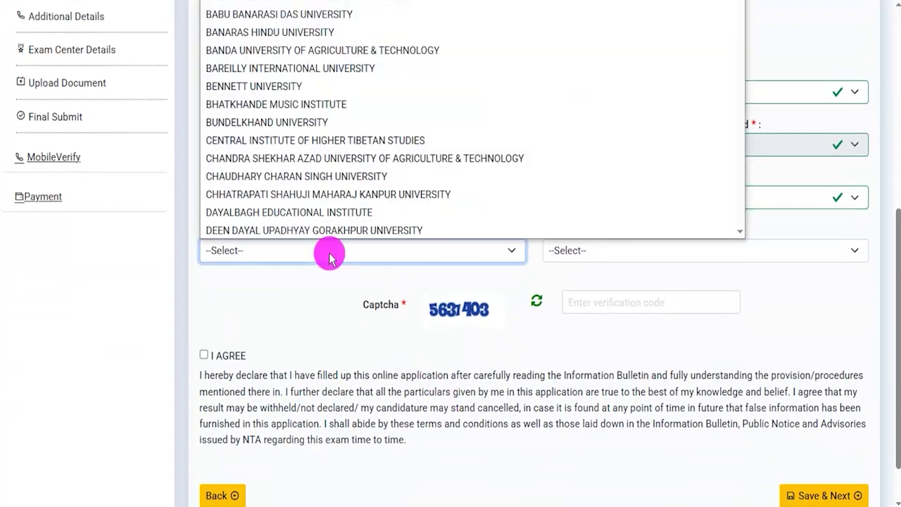
left_click(332, 213)
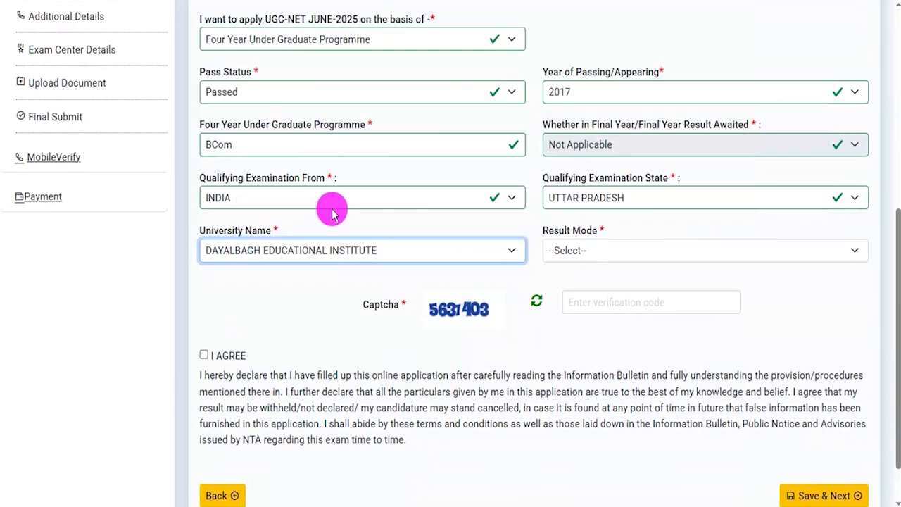
left_click(590, 251)
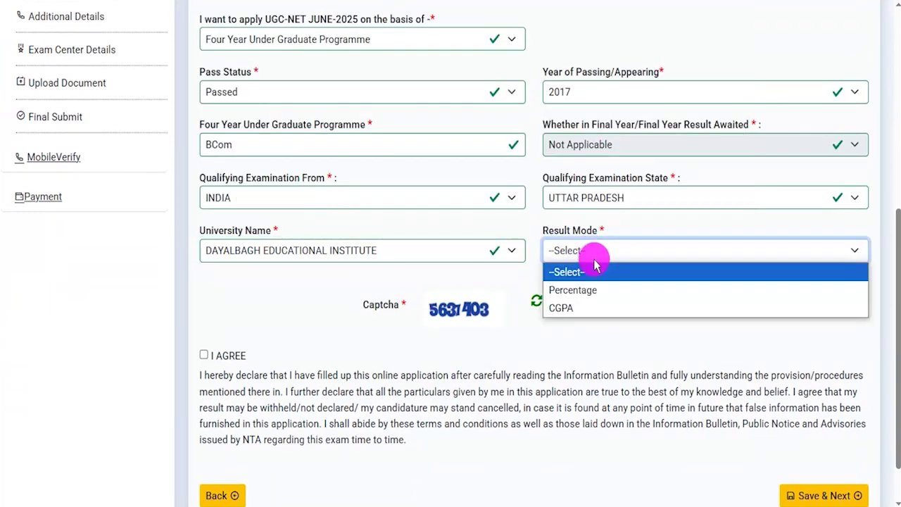
left_click(589, 300)
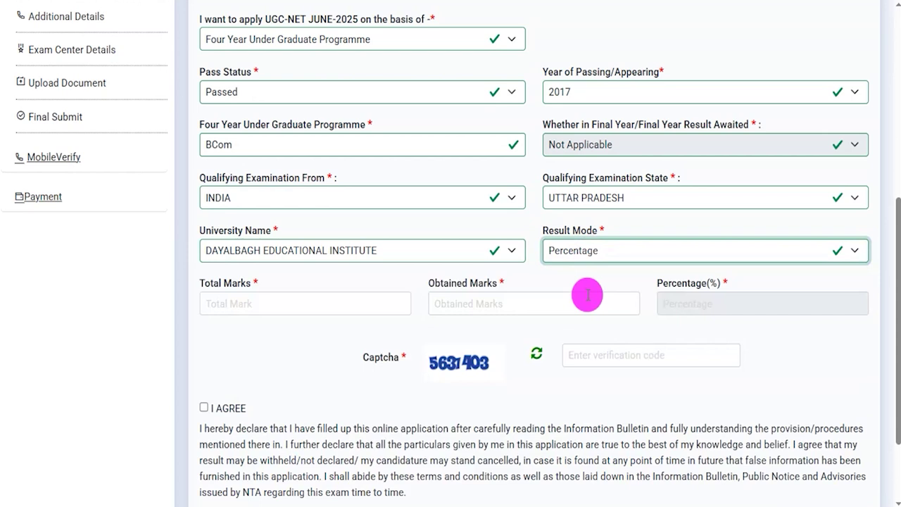
Step: Enter 600 total marks and 450 obtained marks for the four-year programme
left_click(348, 304)
type("600")
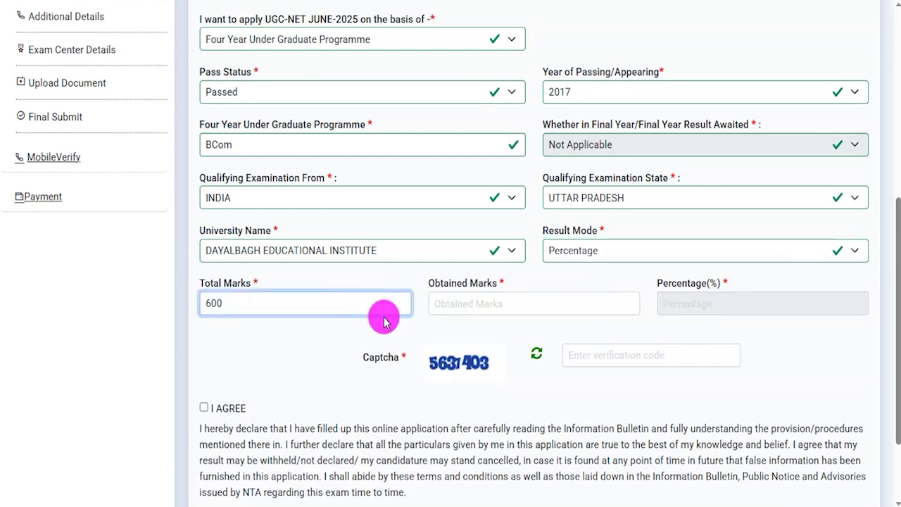
left_click(480, 304)
type("450")
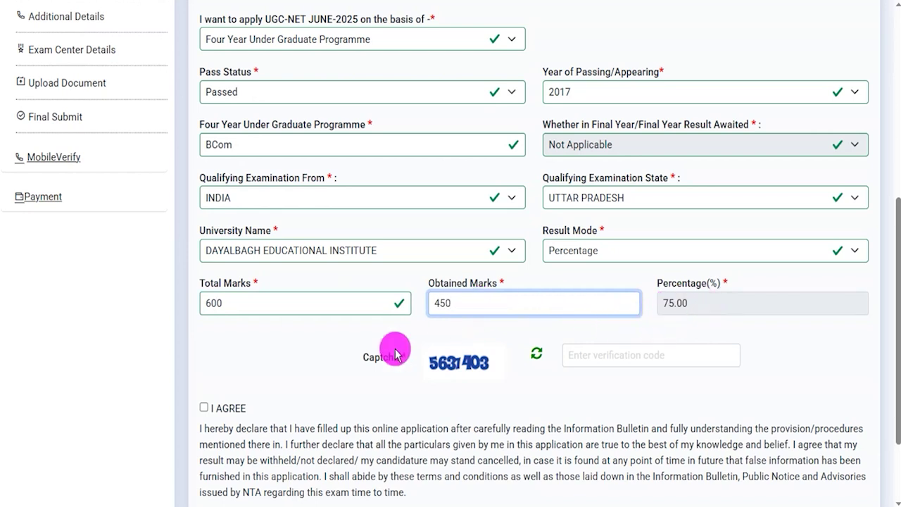
Step: Accept the I AGREE declaration on the Qualification Details page
left_click(431, 368)
left_click(617, 357)
left_click(204, 408)
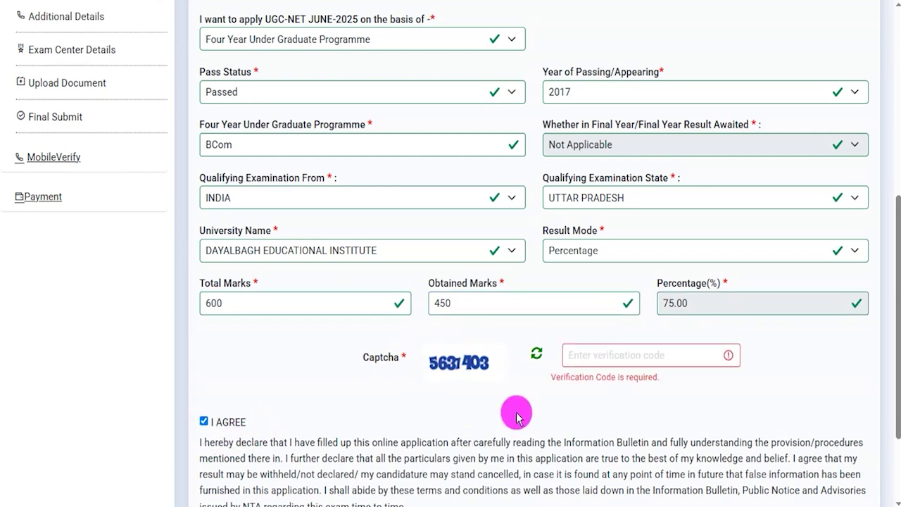
scroll(517, 417, "down", 2)
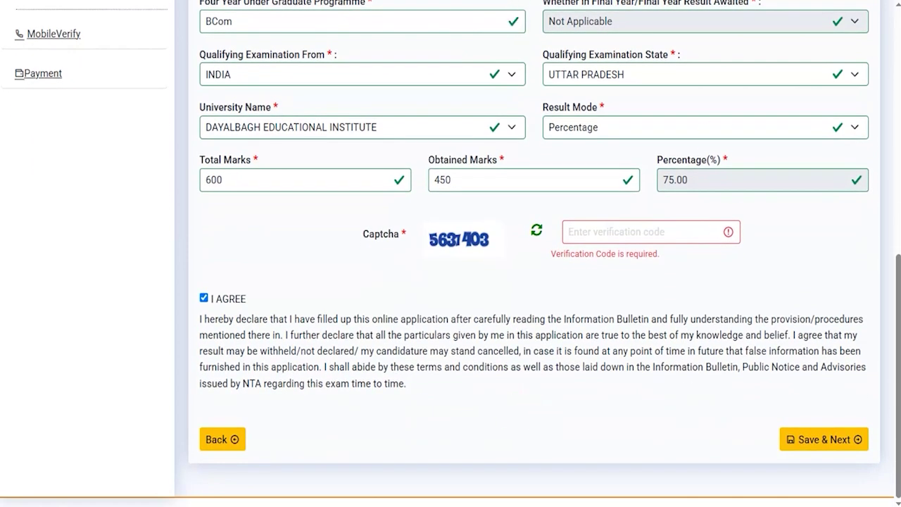
left_click_drag(614, 386, 766, 431)
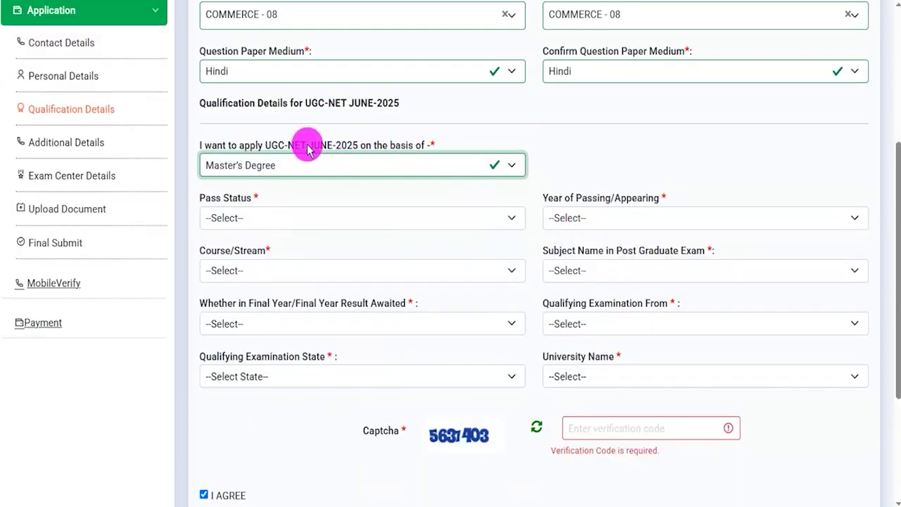
Step: Apply on the basis of Master's Degree, with pass status Passed and year of passing 2023
left_click(275, 167)
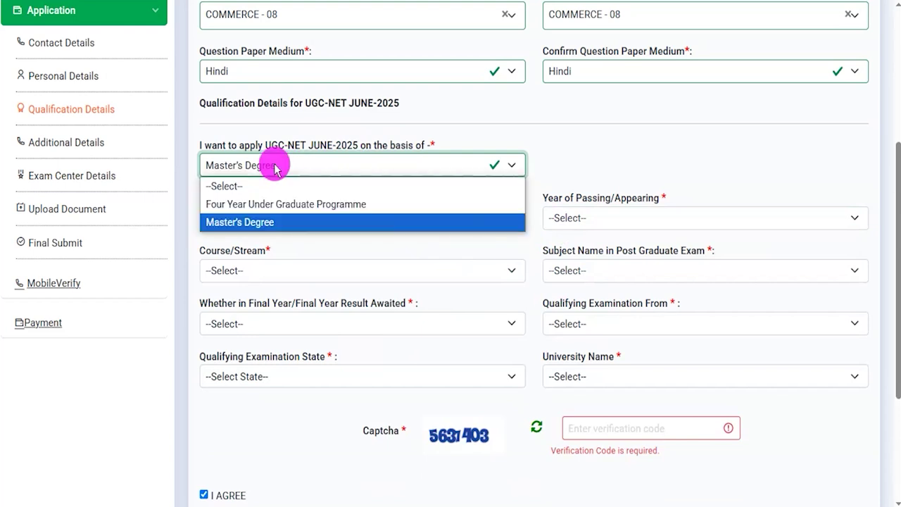
left_click(270, 223)
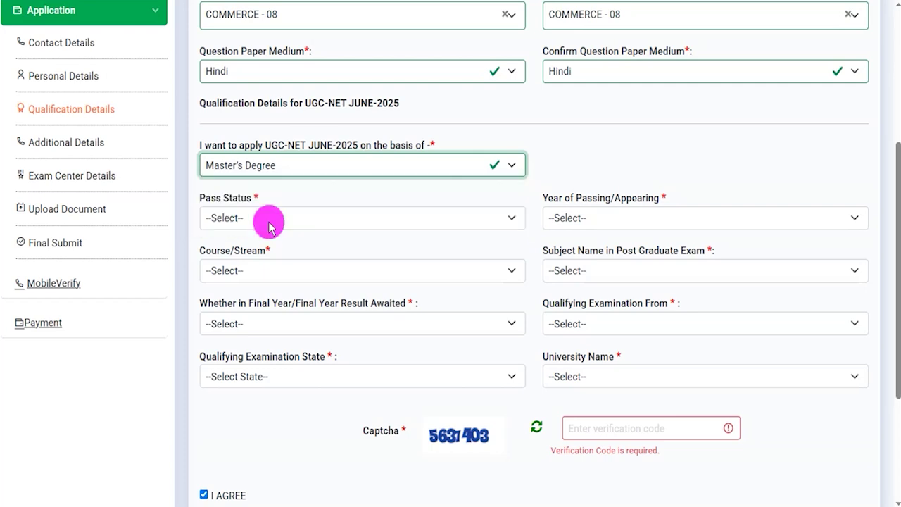
left_click(270, 220)
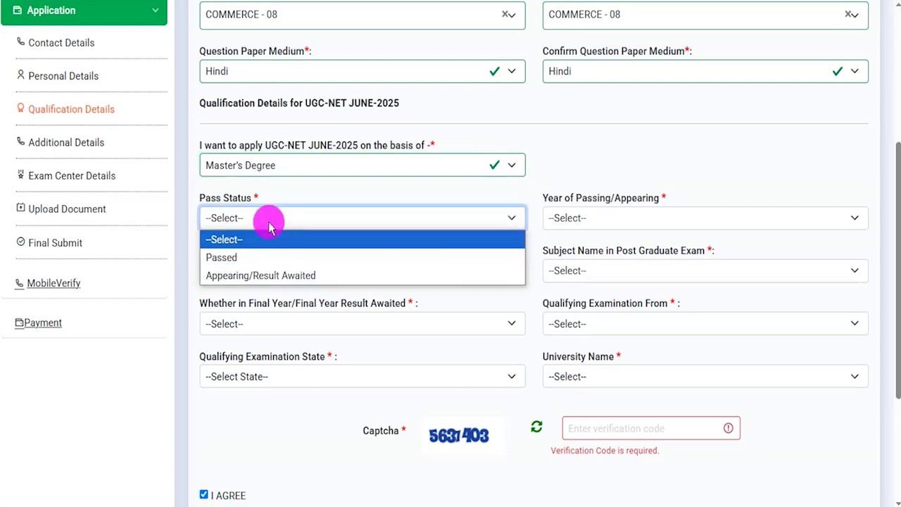
left_click(237, 264)
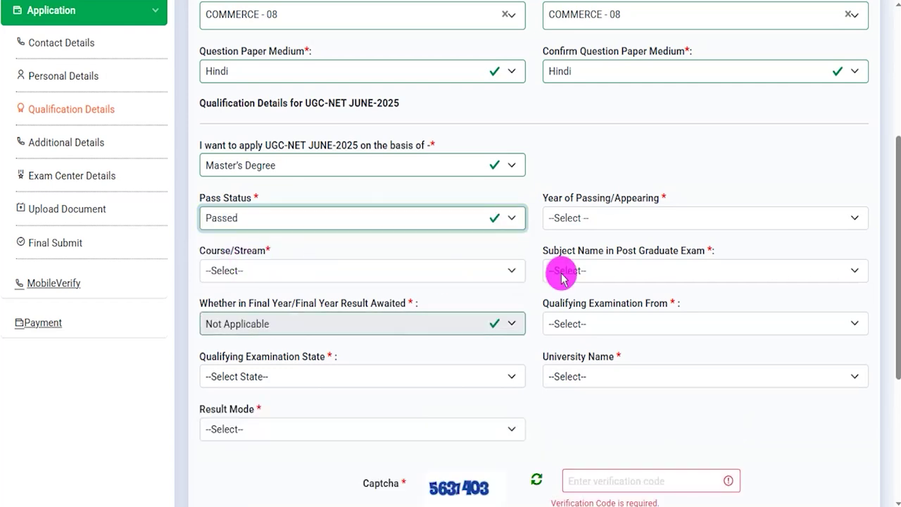
left_click(599, 219)
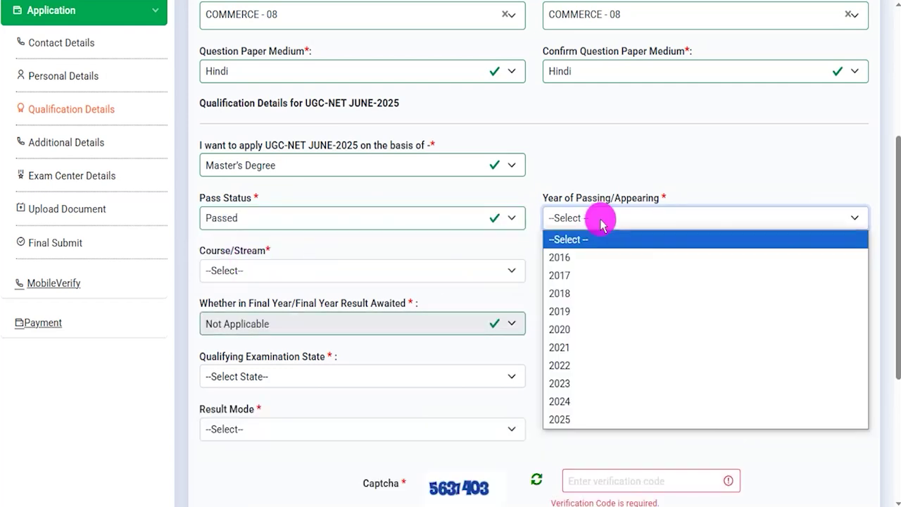
left_click(567, 382)
Step: Choose MASTER OF LAW (LLM) as the course and ARABIC as the post graduate exam subject
left_click(290, 272)
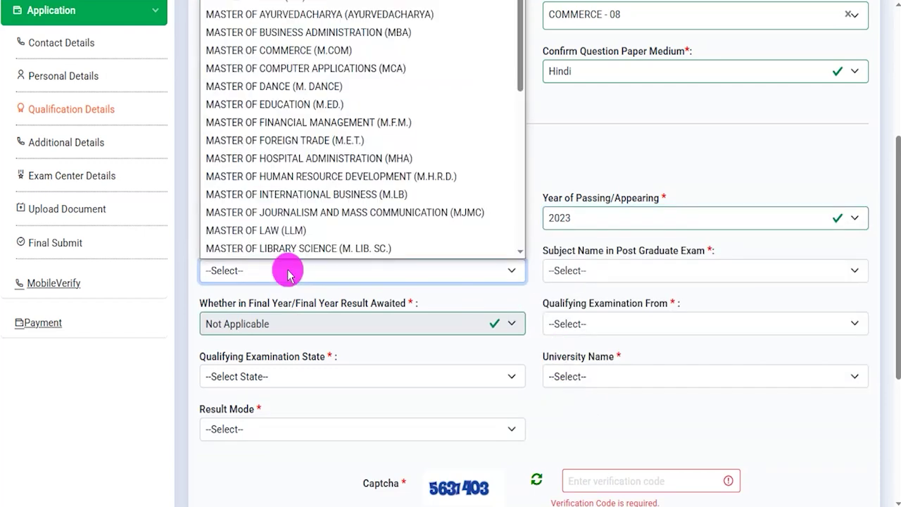
scroll(294, 252, "down", 1)
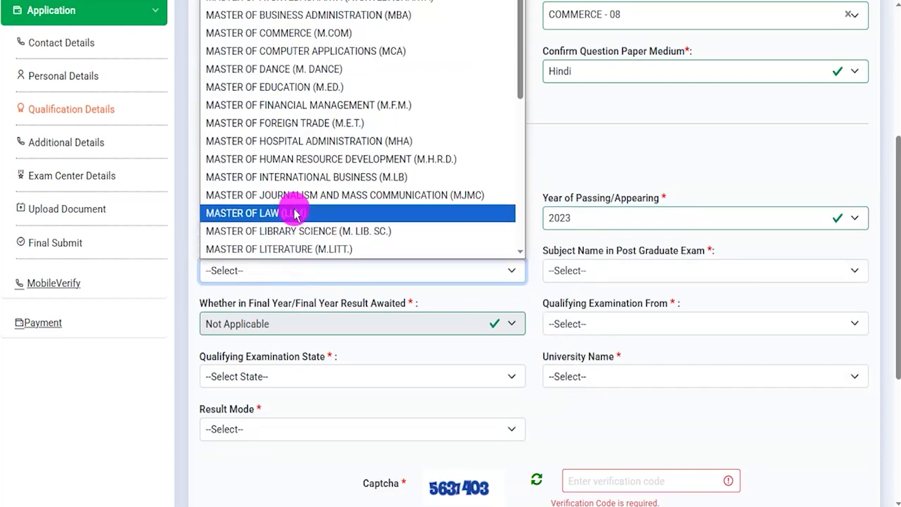
left_click(294, 214)
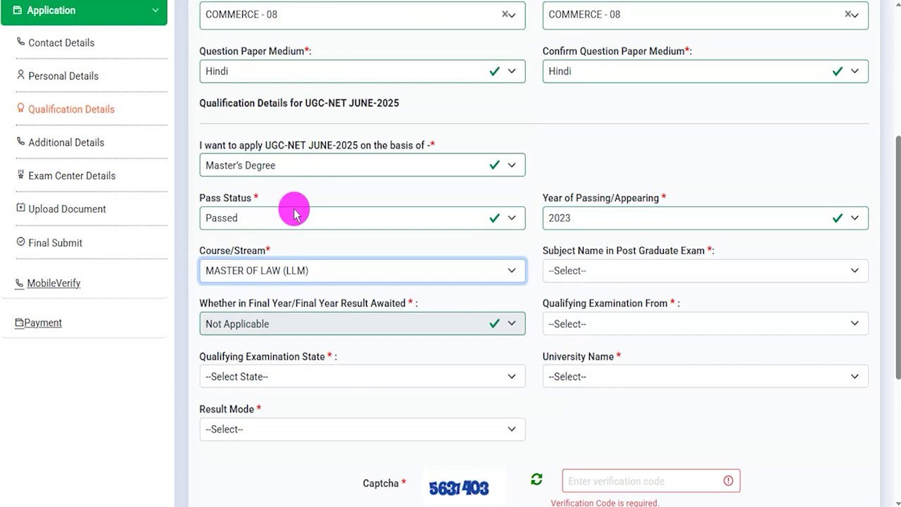
left_click(630, 272)
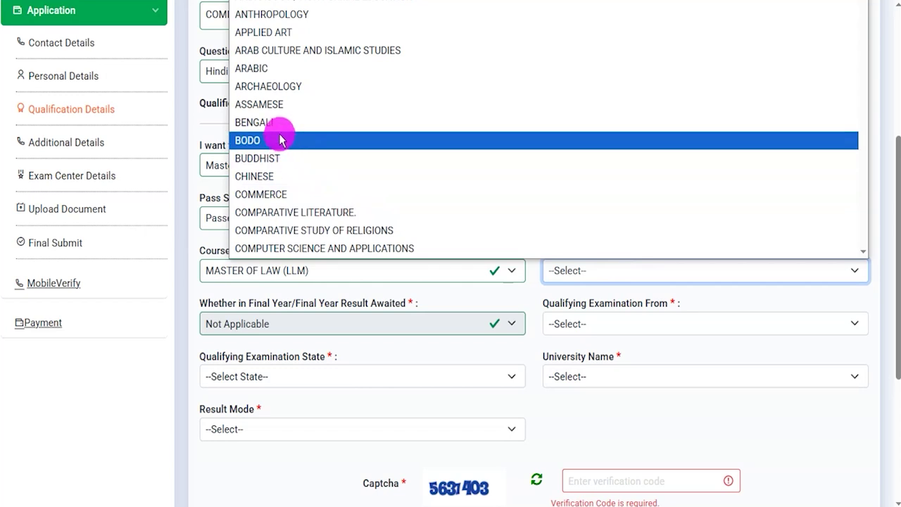
left_click(254, 68)
Step: Set the qualifying examination to INDIA, state UTTAR PRADESH, with DR. A.P.J. ABDUL KALAM TECHNICAL UNIVERSITY as the university
left_click_drag(563, 303, 622, 307)
left_click(612, 322)
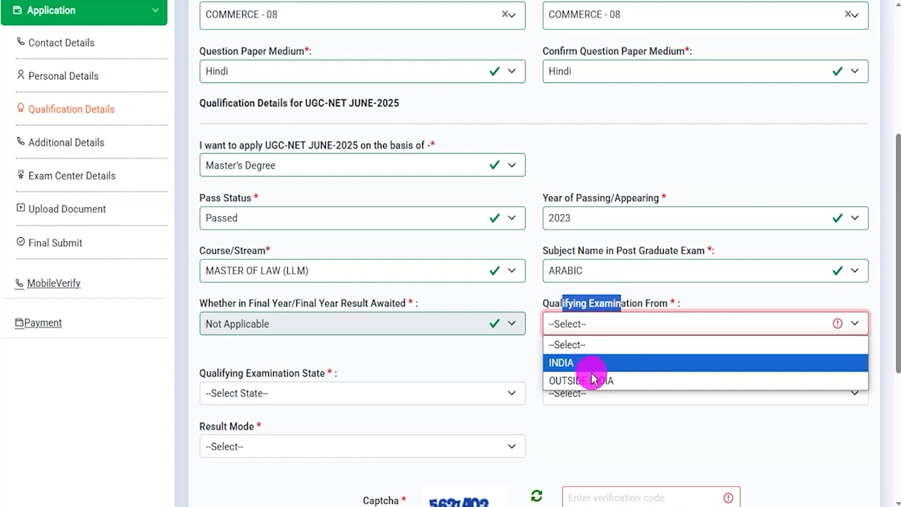
left_click(584, 366)
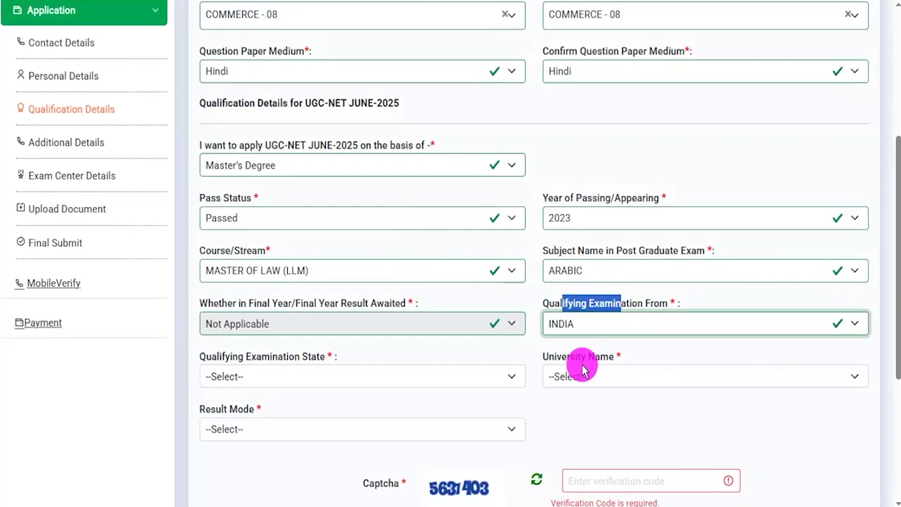
left_click(262, 377)
scroll(362, 292, "down", 5)
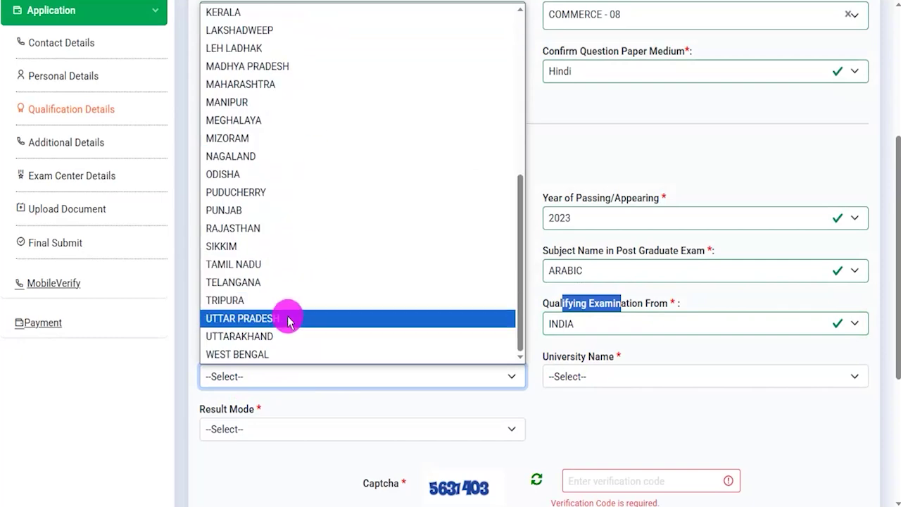
left_click(289, 317)
left_click(599, 379)
left_click(634, 336)
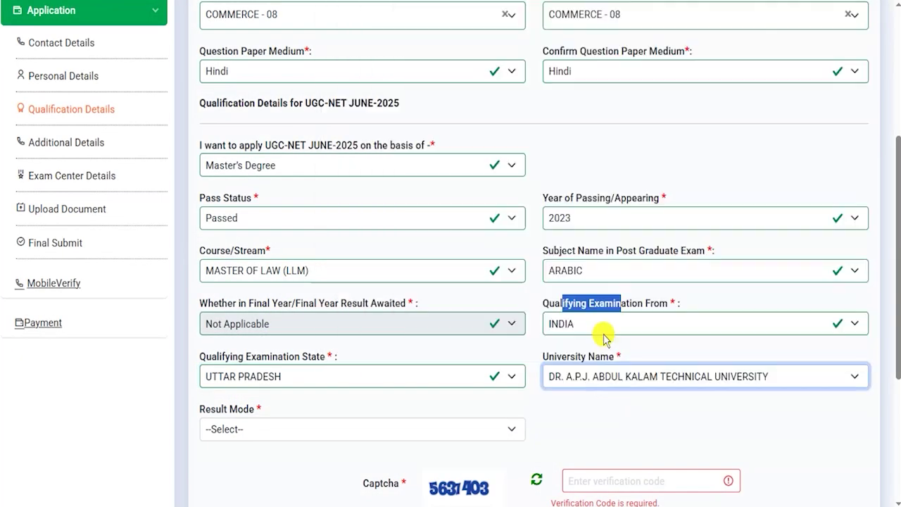
Step: Set the Master's result mode to CGPA and review the maximum grade point, obtained CGPA and CGPA percentage fields
left_click(313, 430)
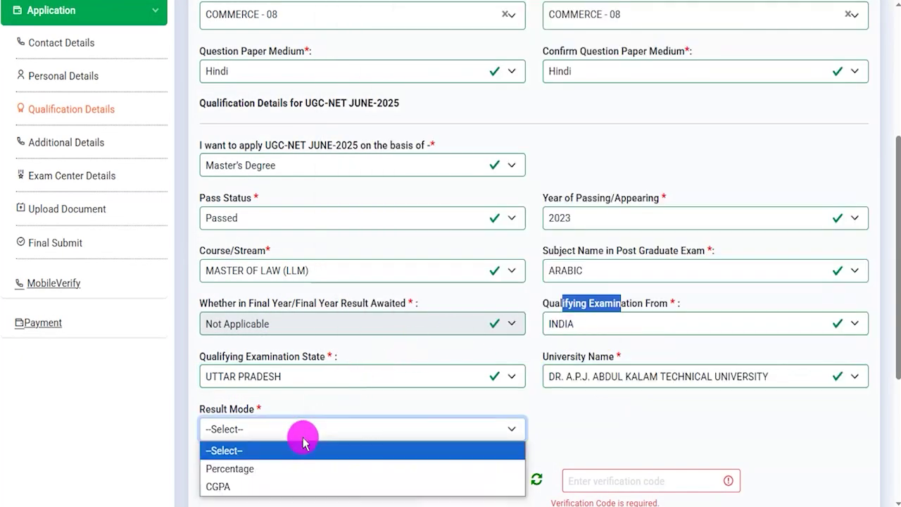
left_click(257, 487)
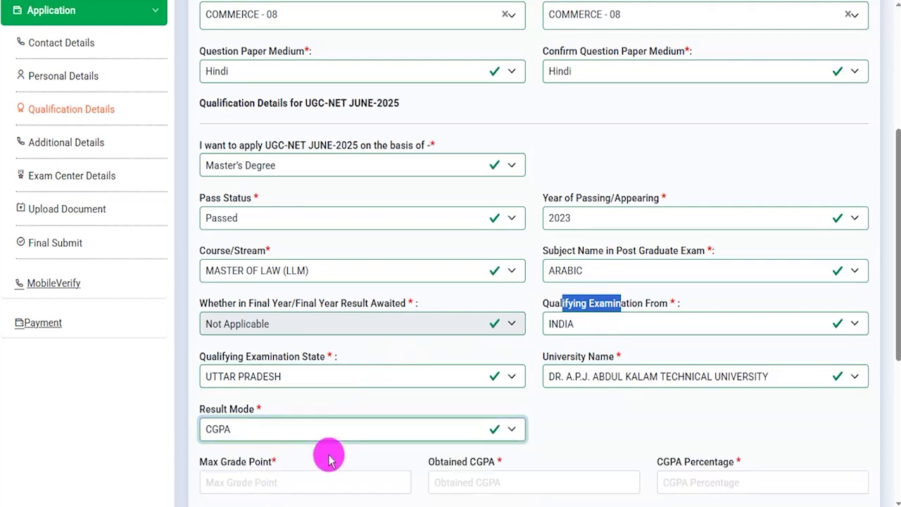
scroll(397, 430, "down", 3)
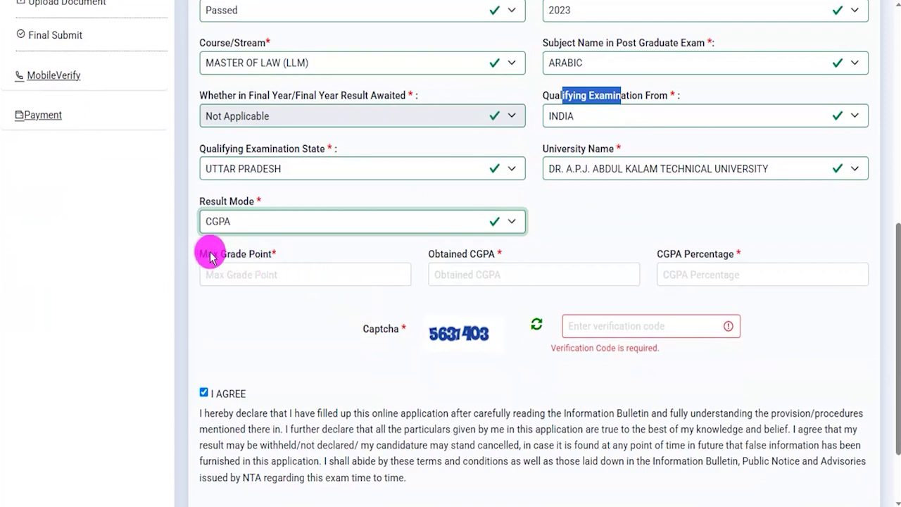
left_click_drag(208, 253, 250, 265)
left_click(261, 281)
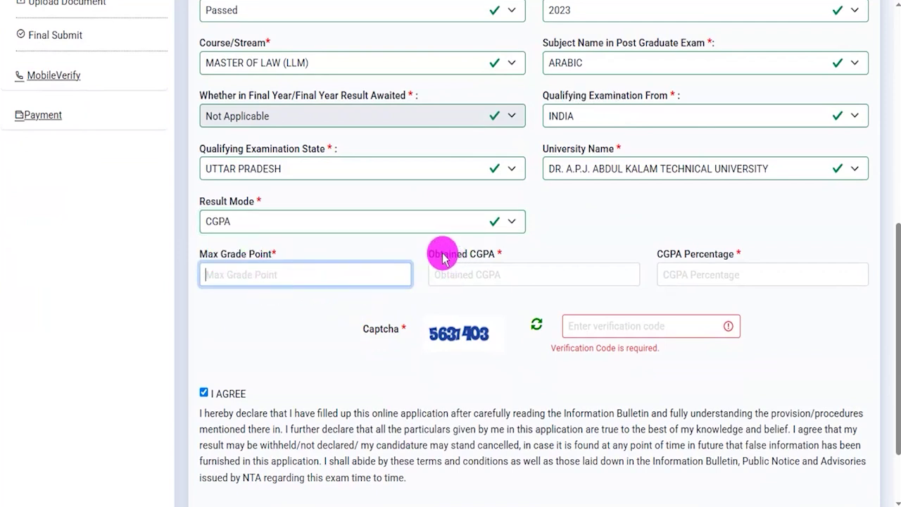
left_click_drag(443, 254, 483, 259)
left_click(473, 277)
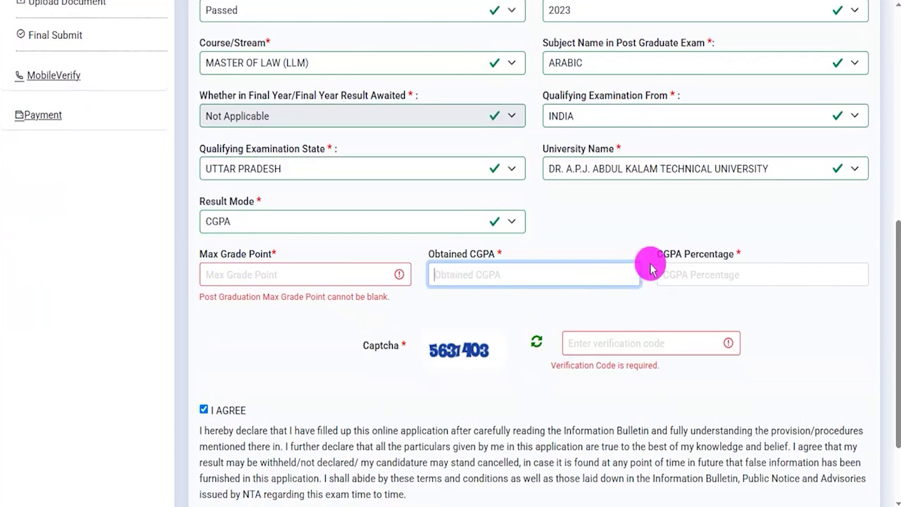
left_click_drag(670, 256, 711, 282)
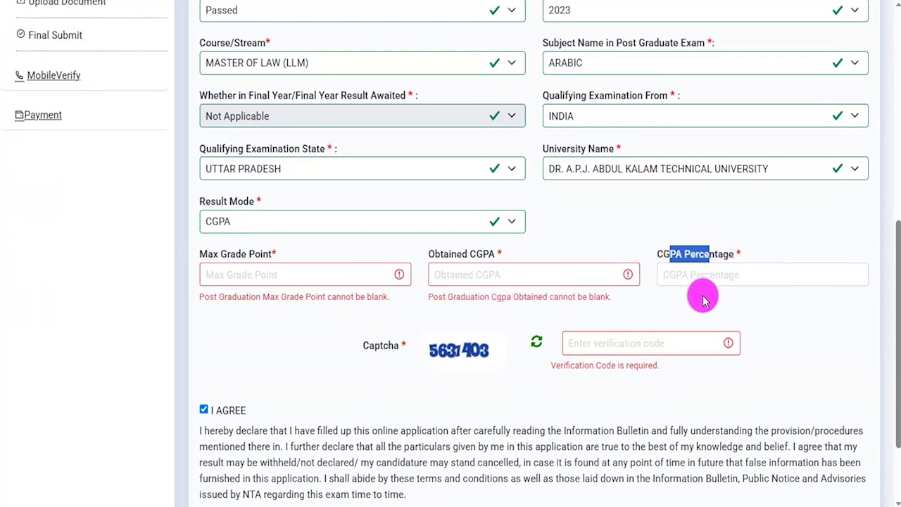
left_click_drag(381, 345, 437, 350)
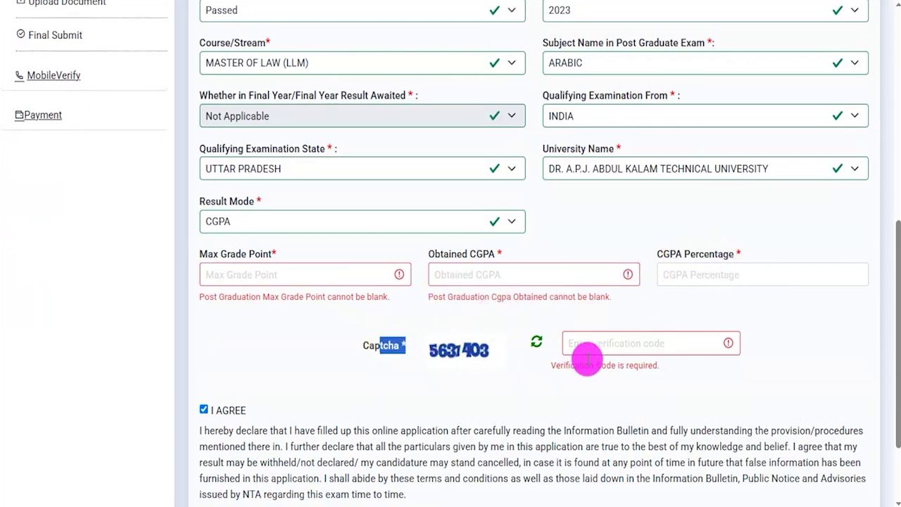
Step: Set the Master's result mode to Percentage, with 600 total marks and 450 obtained marks
left_click(297, 224)
left_click(267, 261)
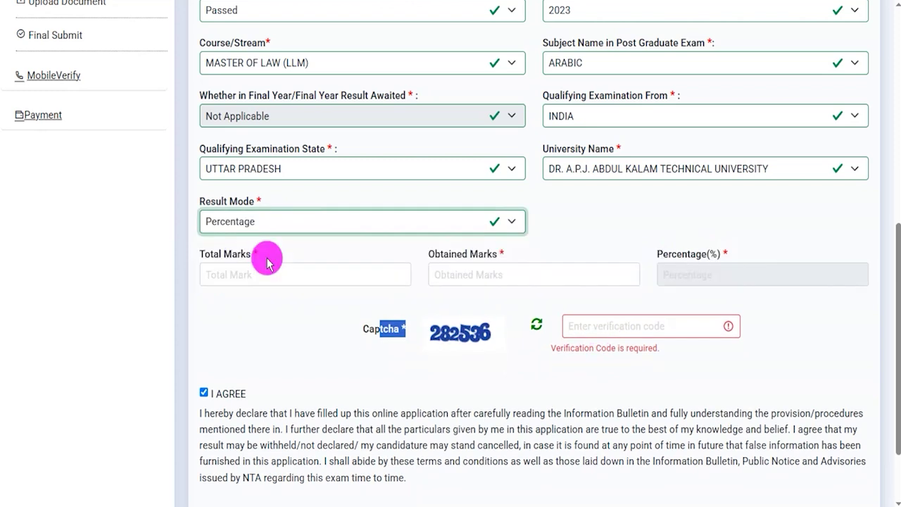
left_click(273, 274)
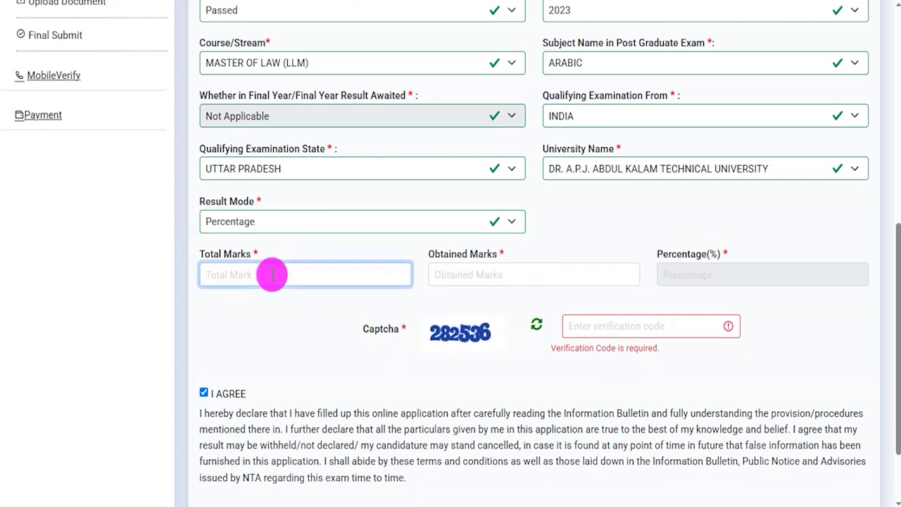
left_click(460, 275)
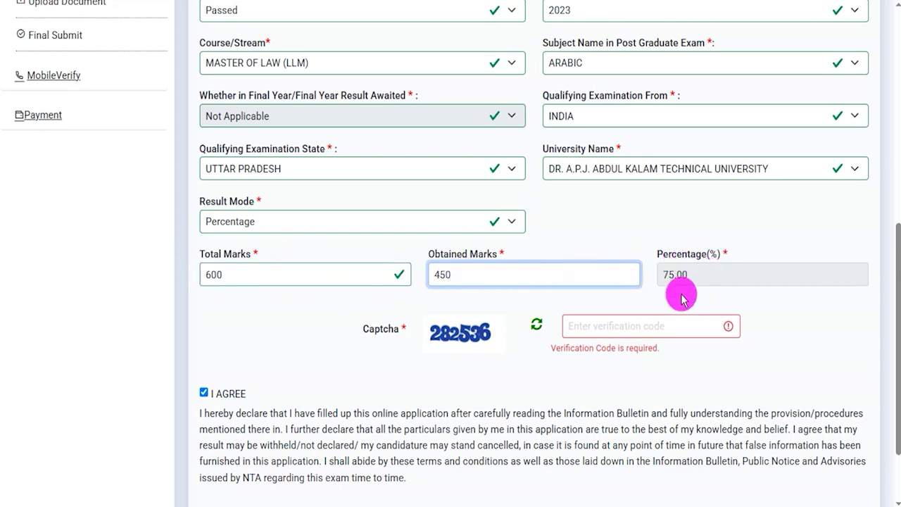
Step: Go to the captcha verification field, then save the Qualification Details and continue to Additional Details
scroll(423, 282, "down", 1)
left_click(433, 247)
left_click(598, 236)
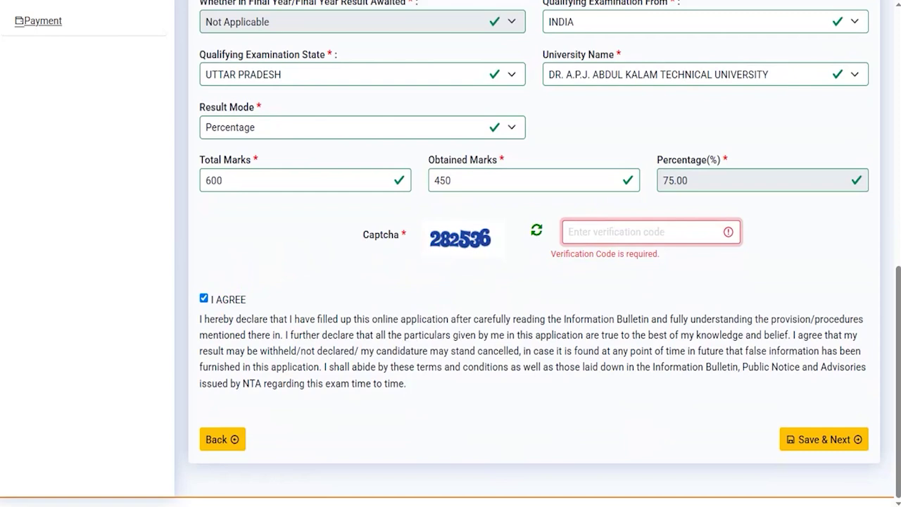
left_click(708, 388)
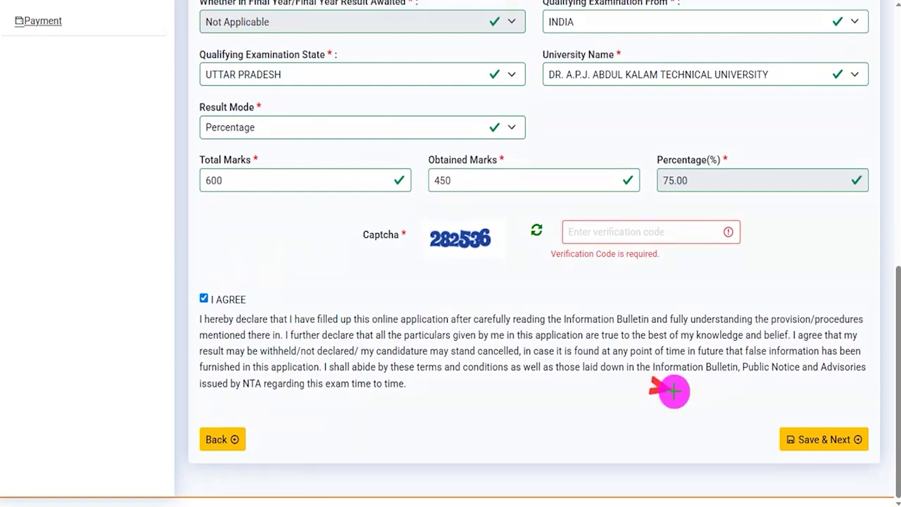
left_click(773, 435)
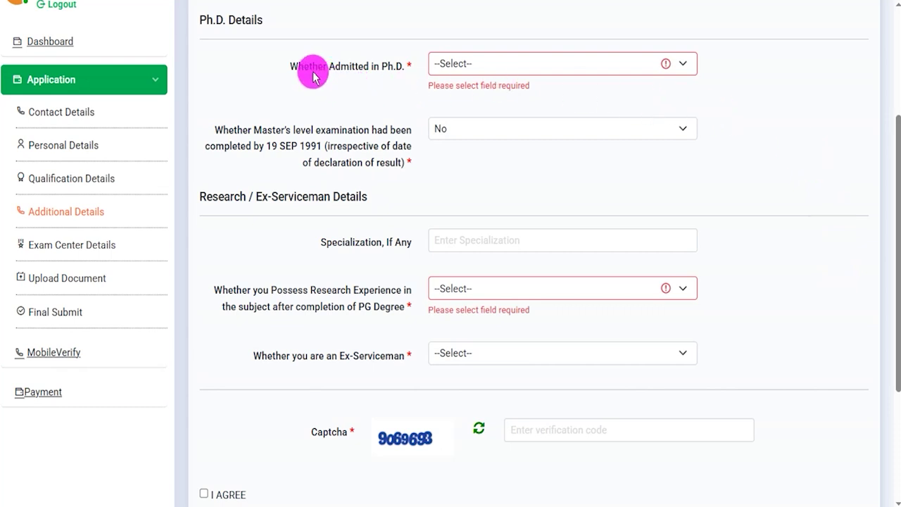
Step: Set Ph.D. admission to Yes, the Ph.D. subject being the same as the UGC NET subject to Yes, and the status to Pursuing
left_click(493, 66)
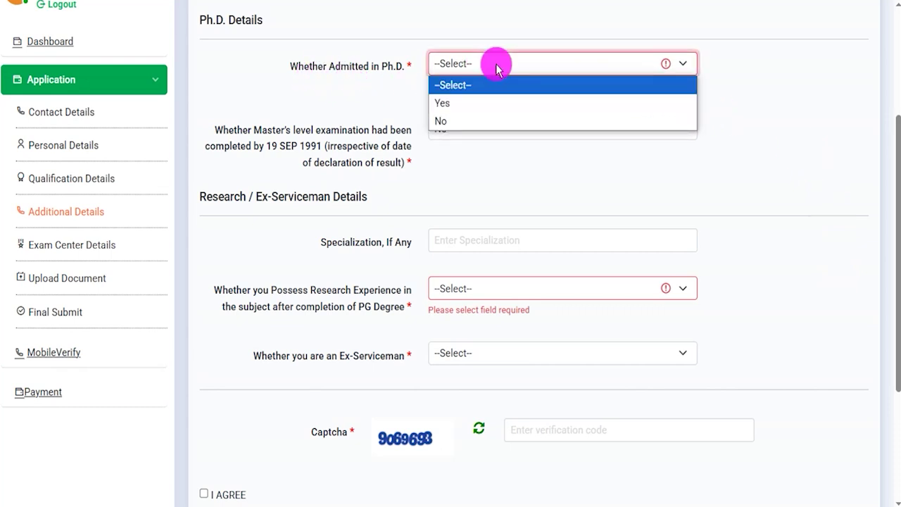
left_click(472, 106)
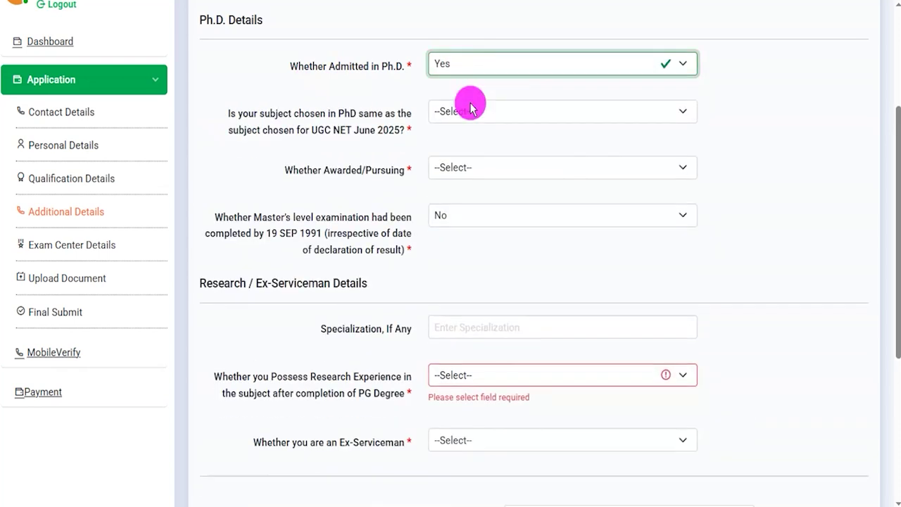
left_click(471, 110)
left_click(515, 121)
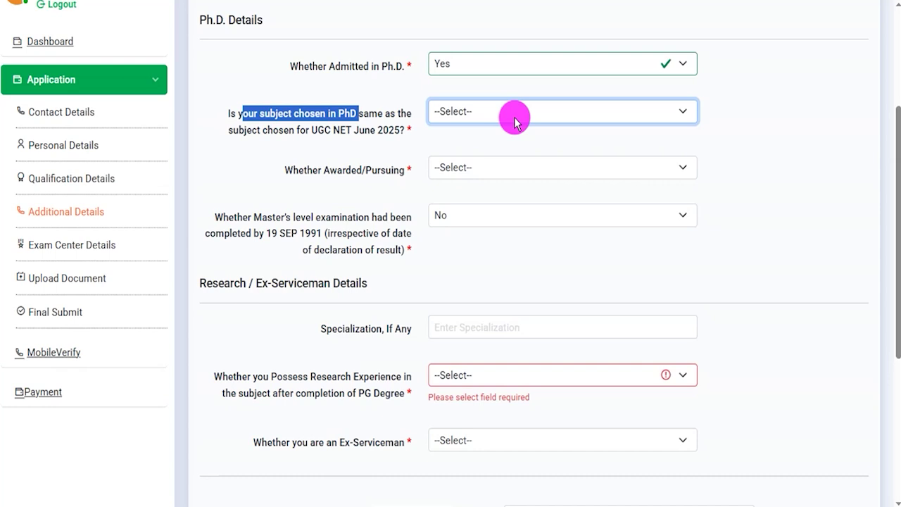
left_click(515, 121)
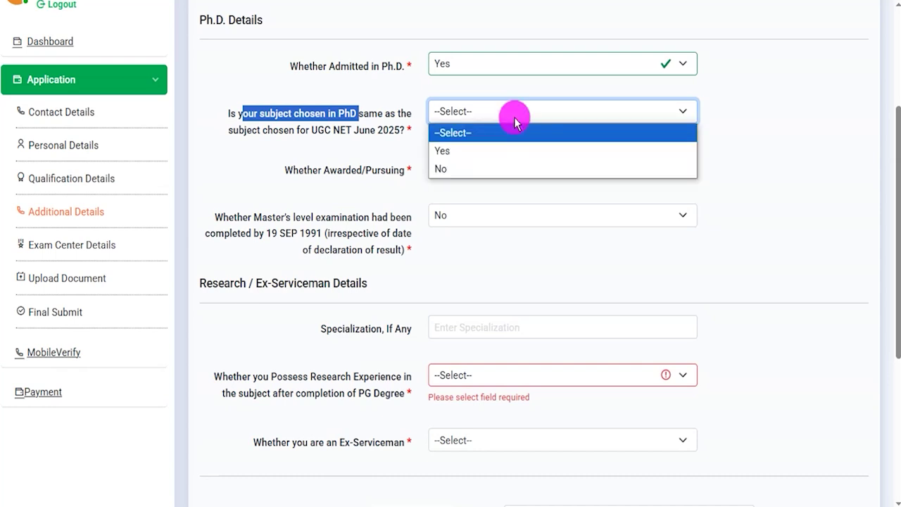
left_click(467, 151)
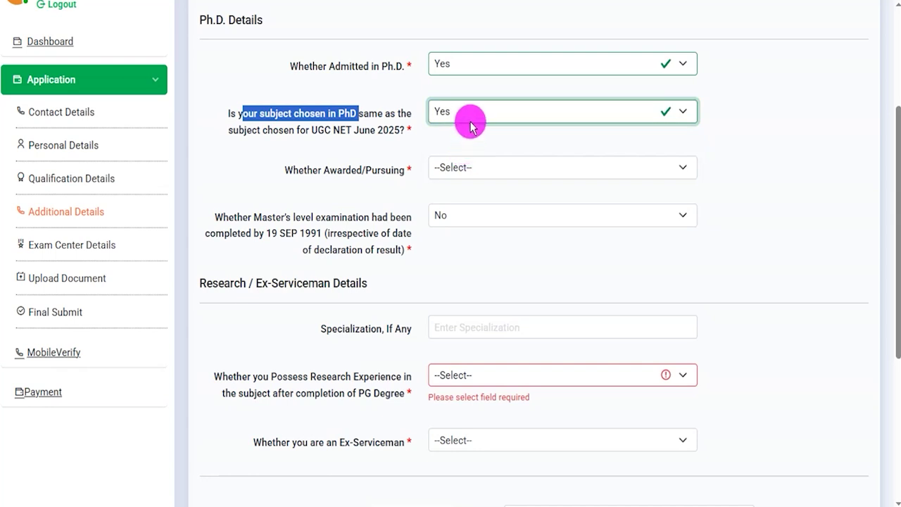
left_click_drag(299, 170, 356, 175)
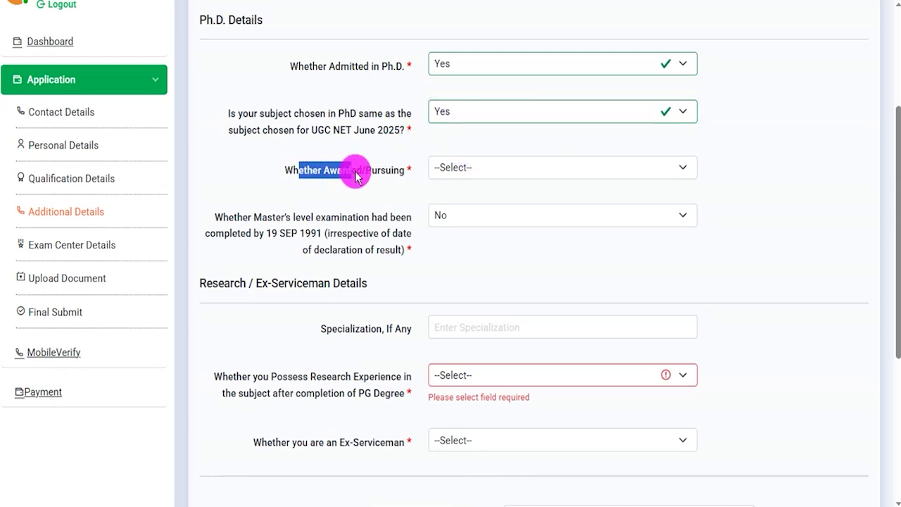
left_click(461, 169)
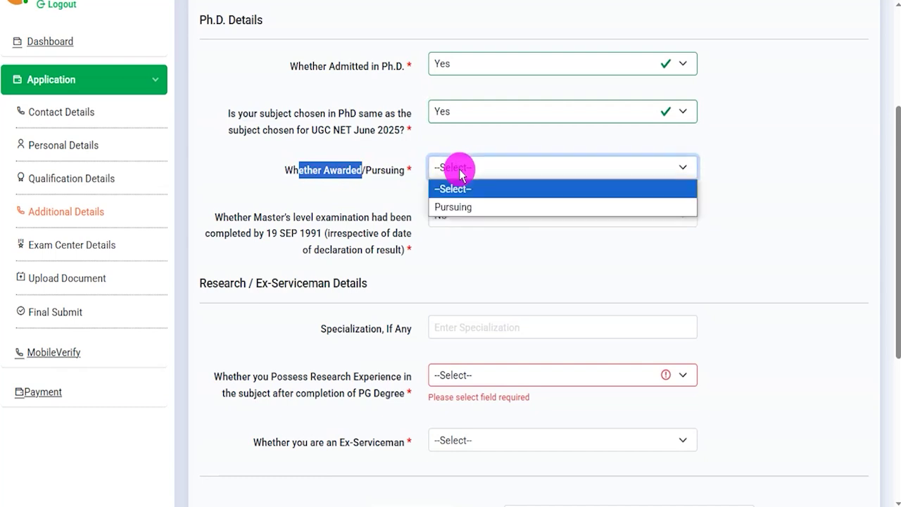
left_click(455, 207)
Step: Review the University Additional Details field and the years offered for Year of Admission
left_click_drag(296, 217, 421, 220)
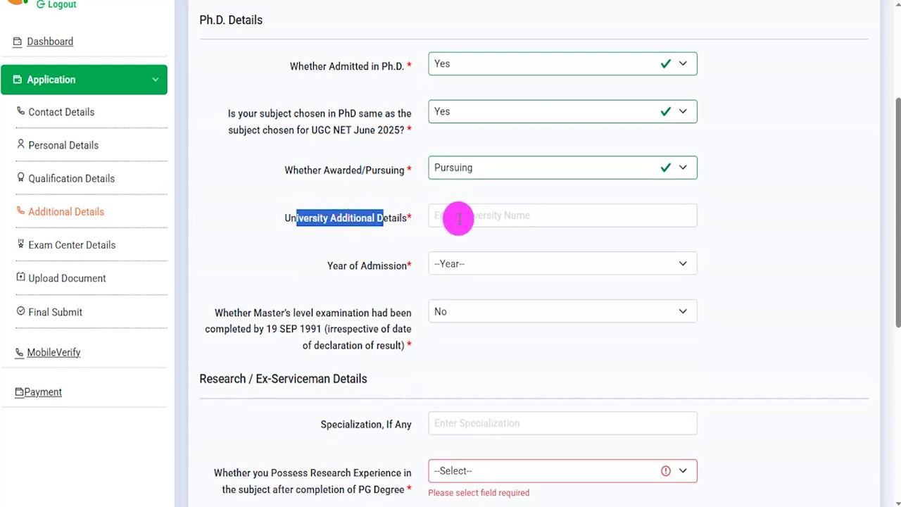
left_click_drag(337, 266, 381, 266)
left_click(474, 264)
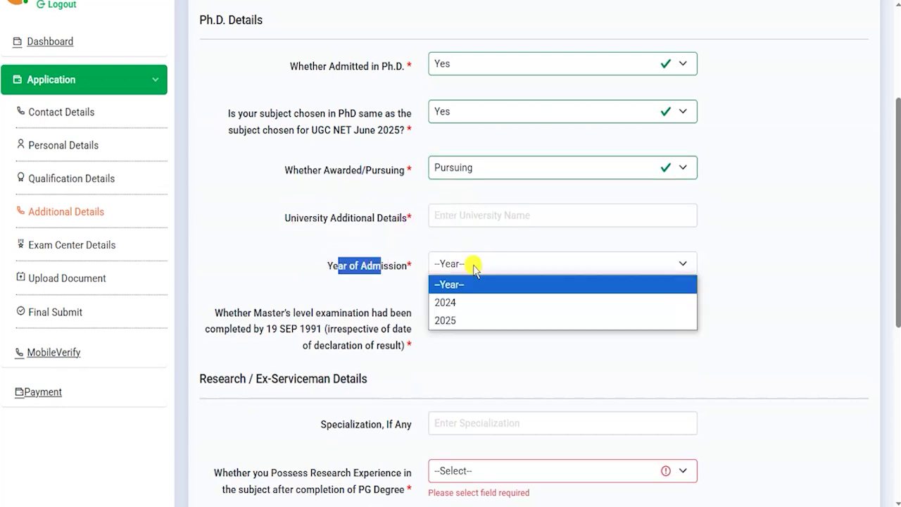
left_click(275, 310)
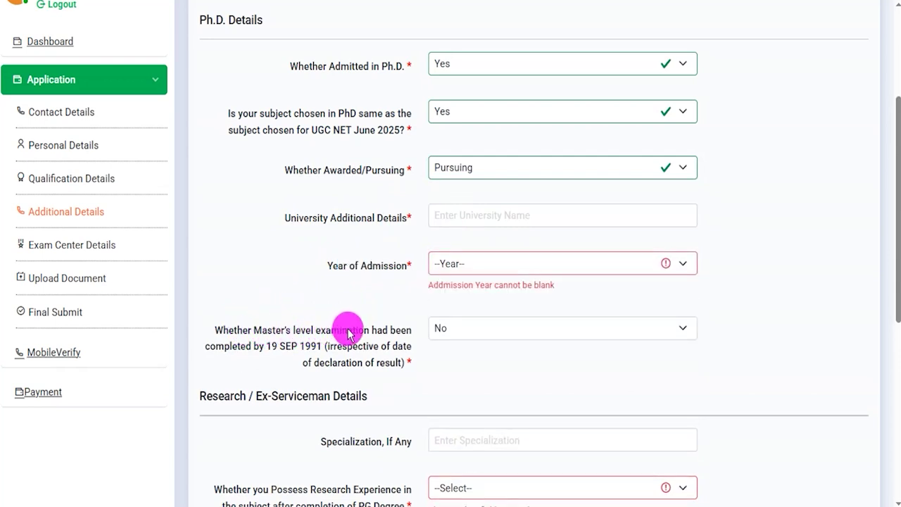
Step: Set whether the Master's level examination was completed by 19 SEP 1991 to No
left_click_drag(262, 346, 246, 346)
left_click(444, 328)
left_click(445, 365)
left_click(454, 333)
left_click(455, 383)
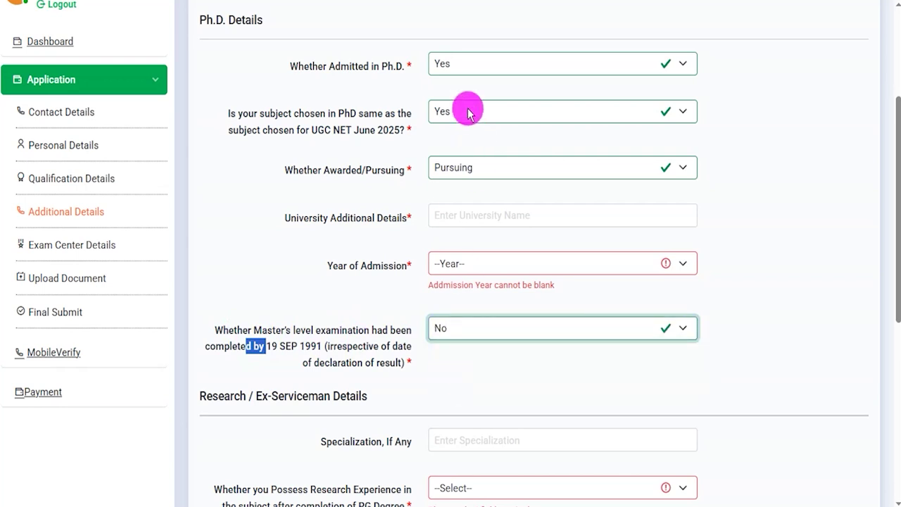
Step: Change the answer for Whether Admitted in Ph.D. to No
left_click(471, 65)
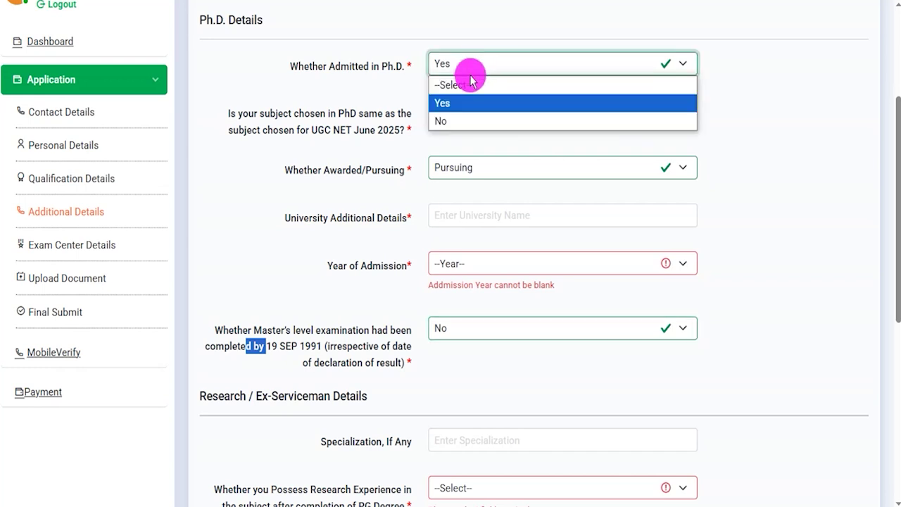
left_click(449, 121)
left_click(449, 121)
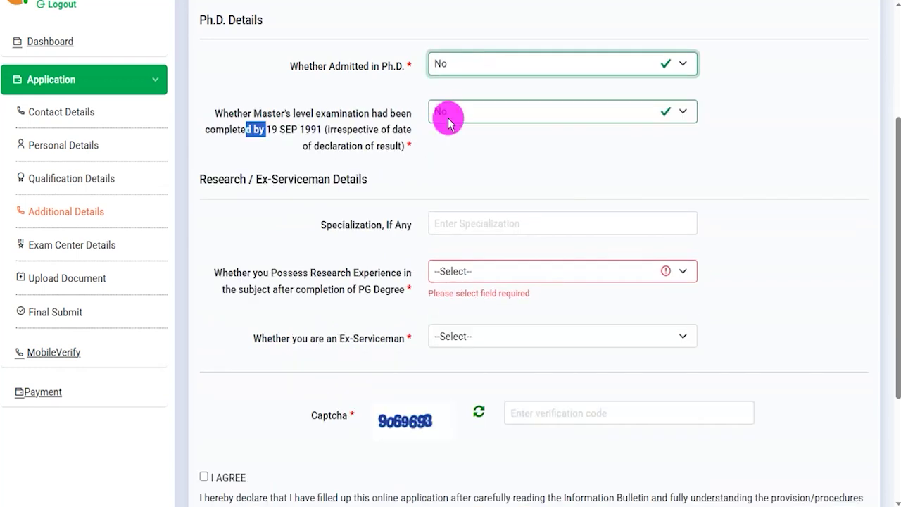
Step: Switch the answer on Master's completion by 19 SEP 1991 to Yes and back to No
left_click(238, 116)
left_click_drag(257, 117, 322, 128)
left_click(469, 110)
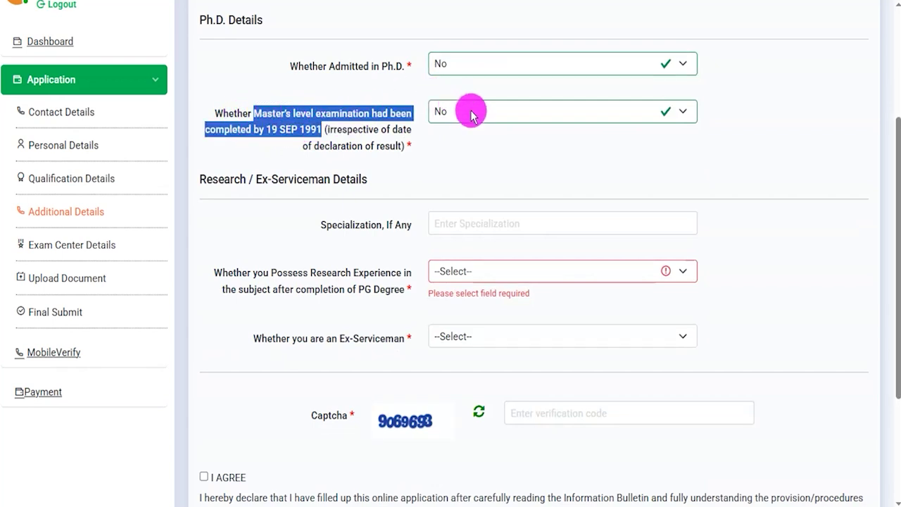
left_click(461, 150)
left_click(461, 114)
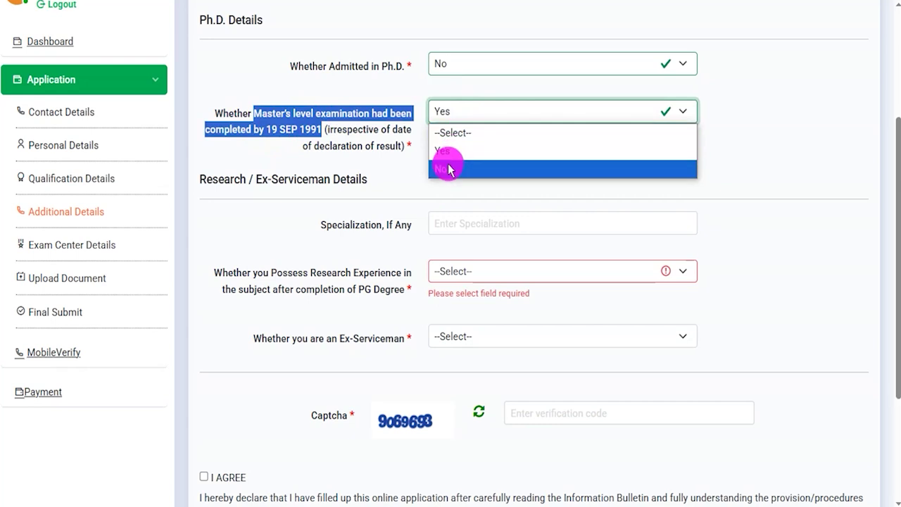
left_click(453, 162)
Step: Leave the specialization empty and set research experience in the subject after the PG degree to No
left_click_drag(213, 179, 345, 179)
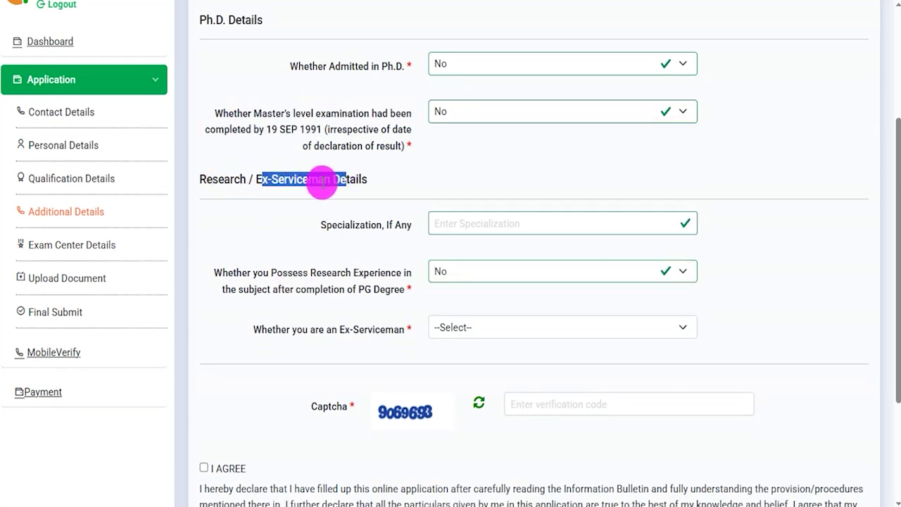
left_click_drag(332, 225, 443, 222)
left_click(449, 221)
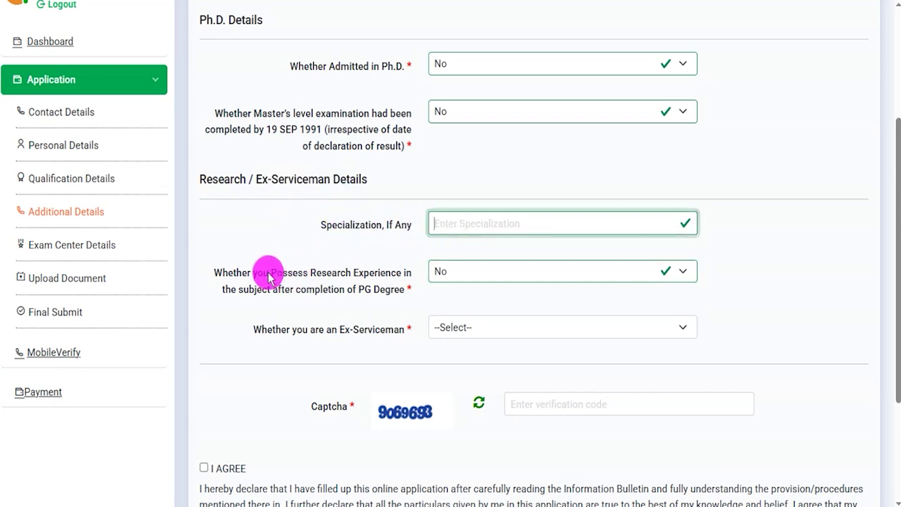
left_click_drag(270, 274, 364, 271)
left_click(431, 273)
left_click(450, 308)
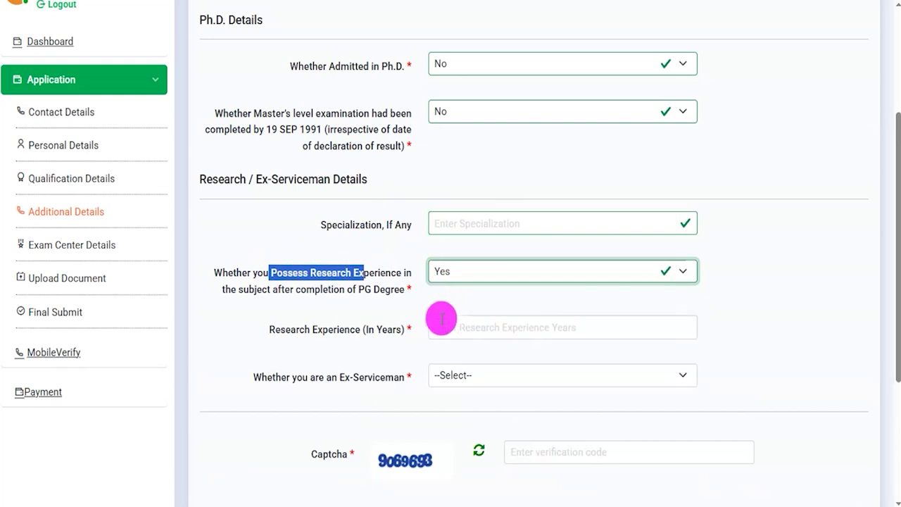
double_click(307, 331)
left_click(455, 326)
left_click(443, 271)
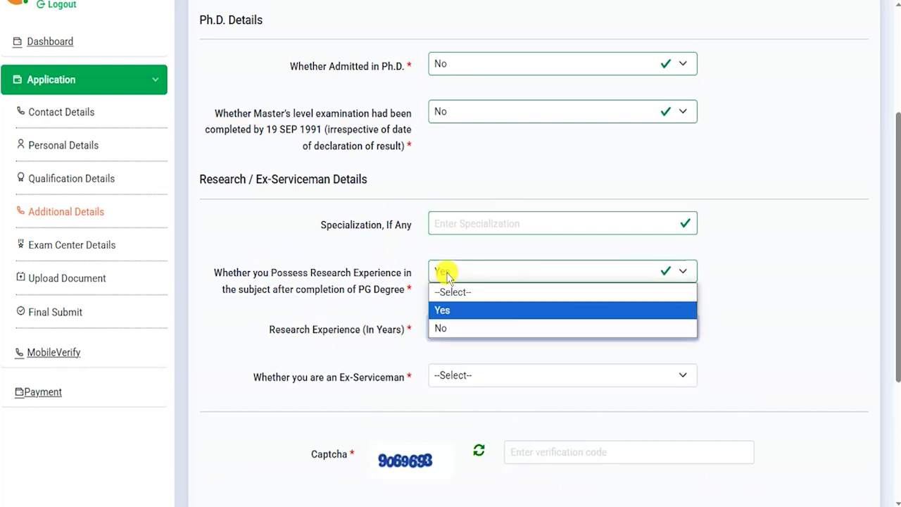
left_click(447, 326)
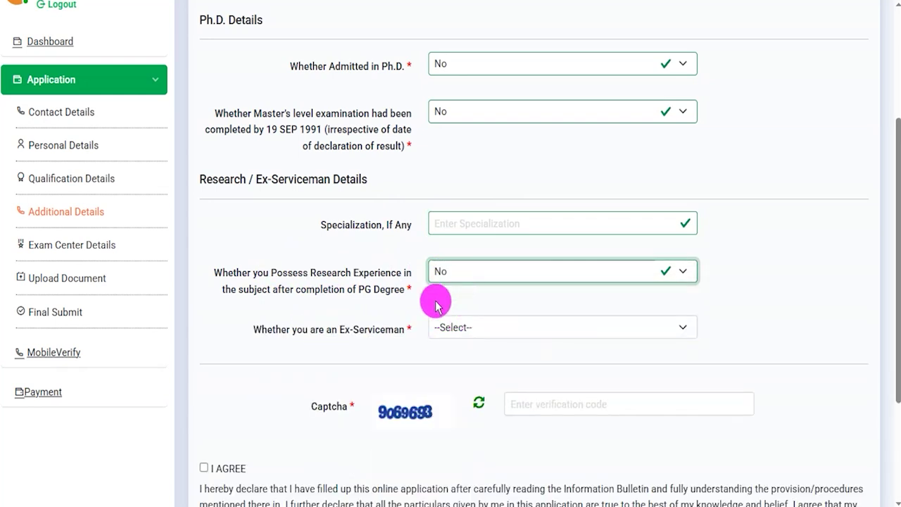
Step: Try Yes for Ex-Serviceman status to check the experience field, and set the status to No
left_click_drag(259, 330, 379, 330)
left_click(442, 331)
left_click(457, 366)
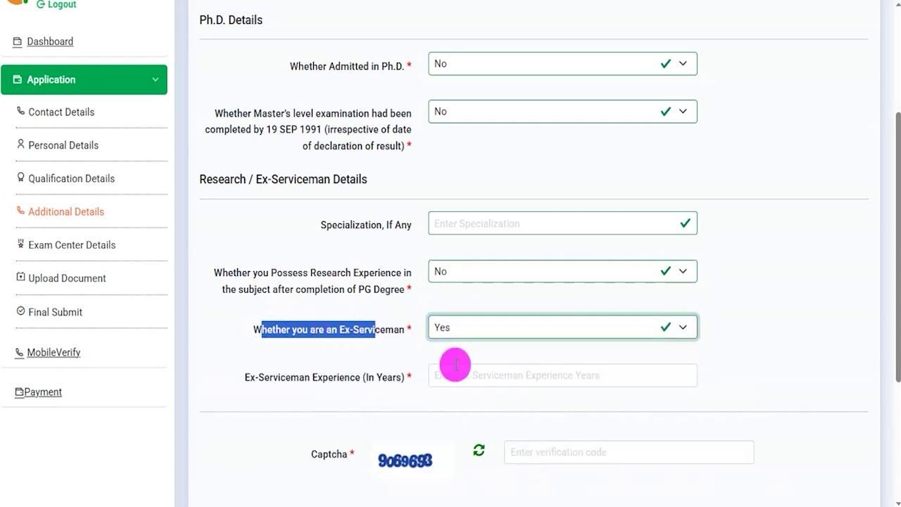
left_click_drag(264, 377, 368, 374)
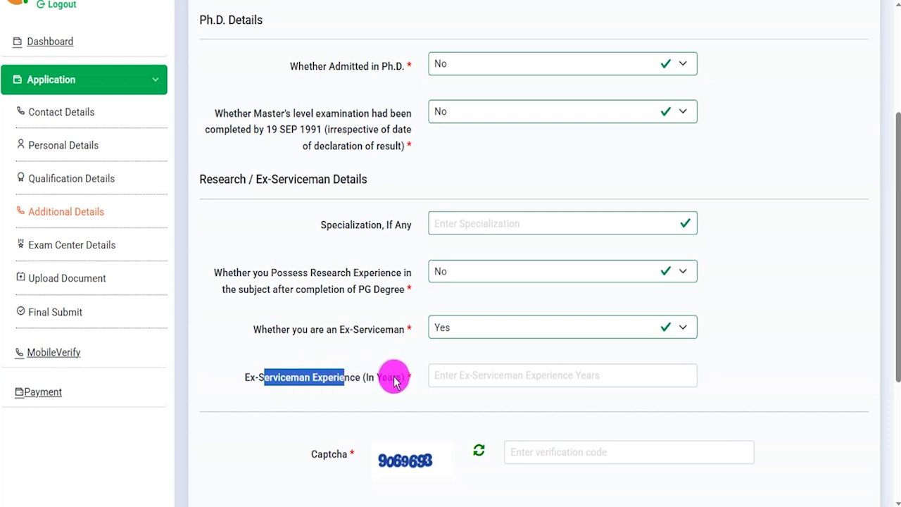
left_click(445, 374)
left_click(457, 328)
left_click(450, 384)
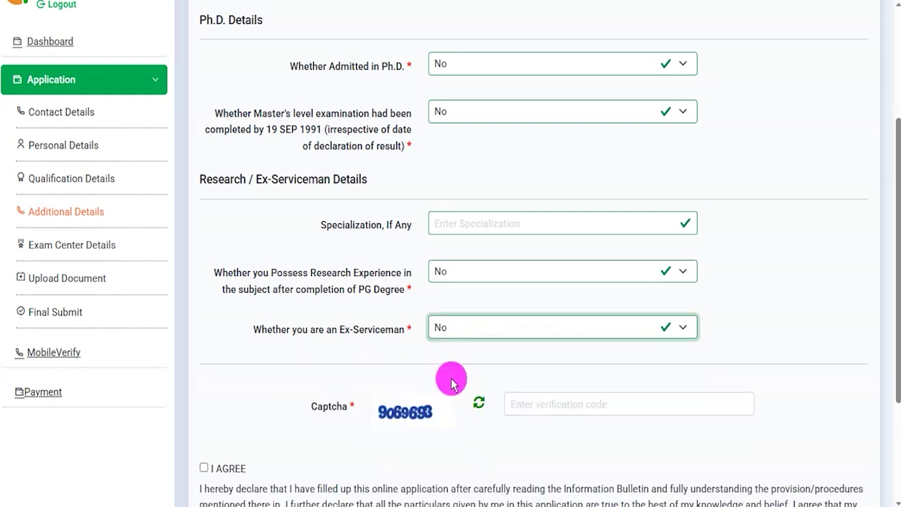
Step: Go to the captcha field, agree to the declaration, and save the Additional Details to continue to Exam Center Details
scroll(461, 368, "down", 3)
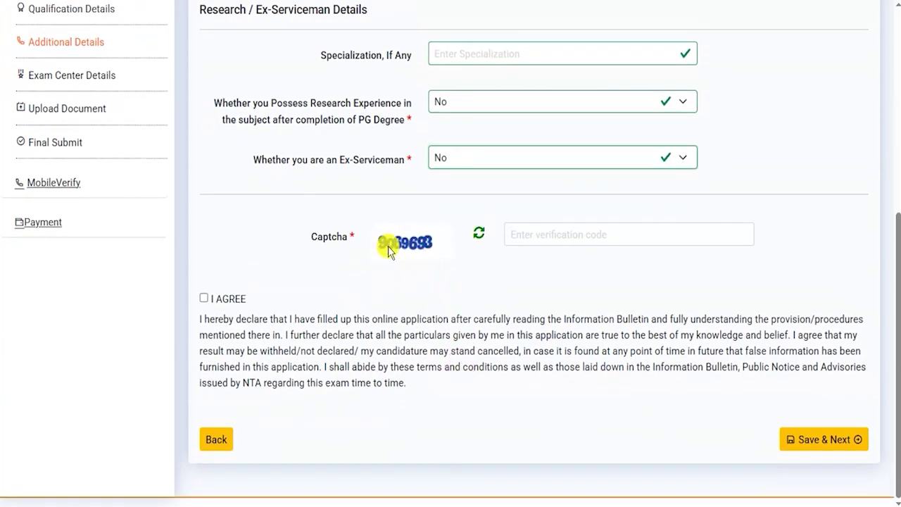
left_click(542, 235)
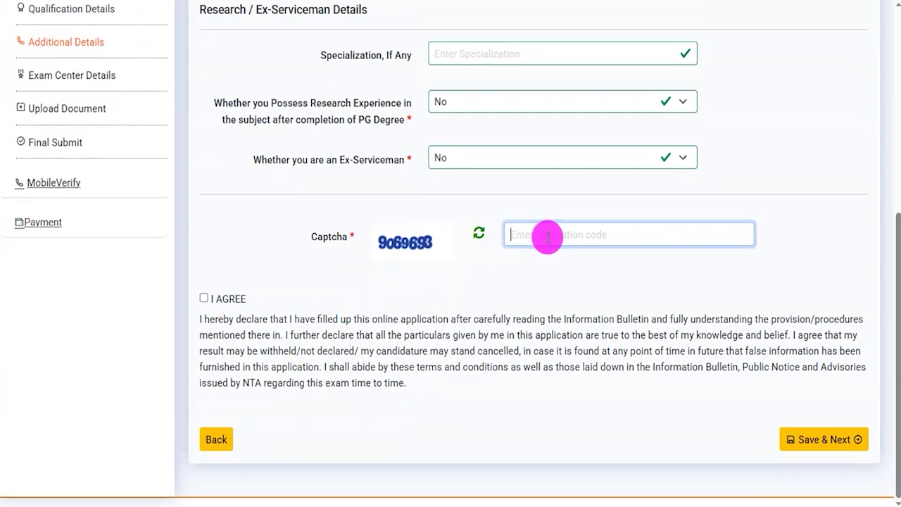
left_click(203, 297)
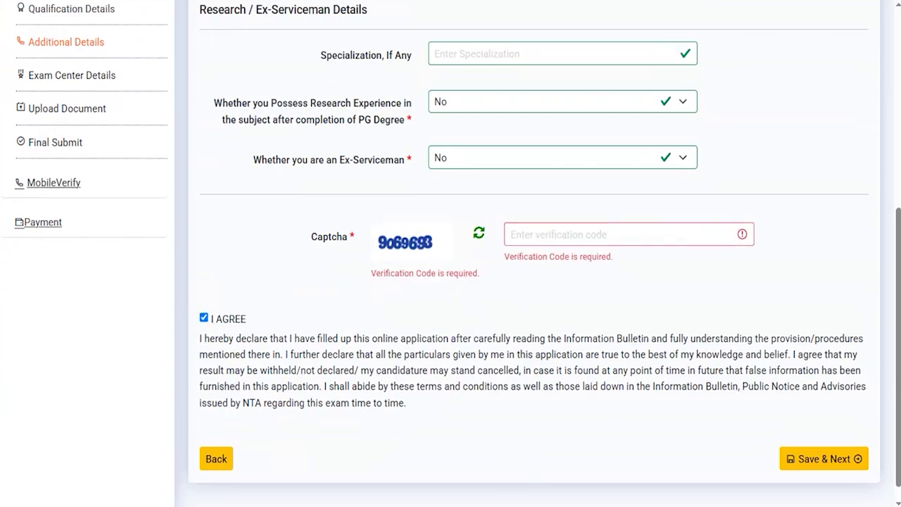
mouse_move(736, 417)
left_mouse_down()
mouse_move(801, 431)
mouse_move(877, 481)
left_mouse_up()
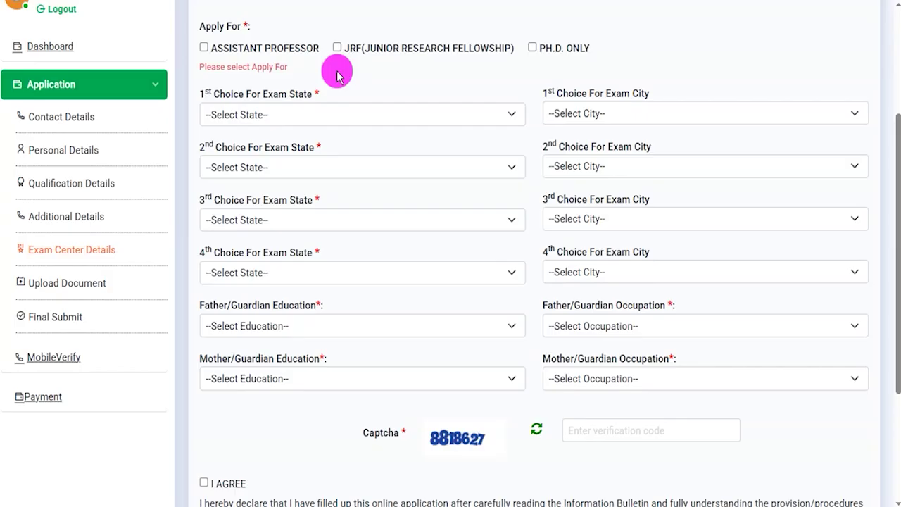
Step: Apply for Assistant Professor, JRF and Ph.D. Only, with AYODHYA in UTTAR PRADESH as the first exam center choice
left_click(203, 49)
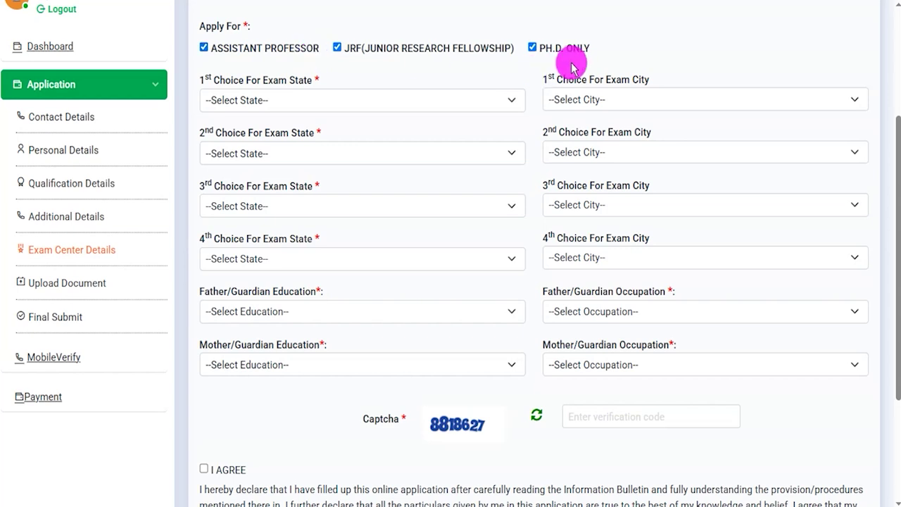
left_click(267, 104)
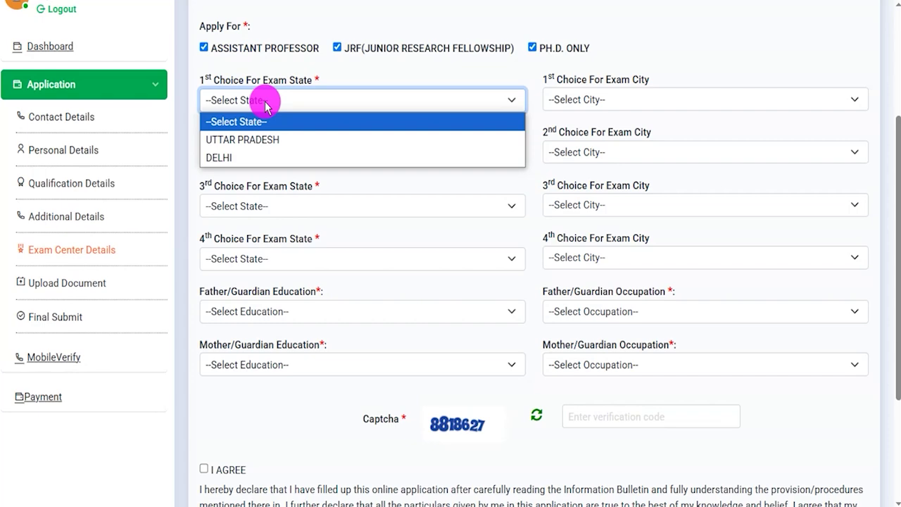
left_click(264, 141)
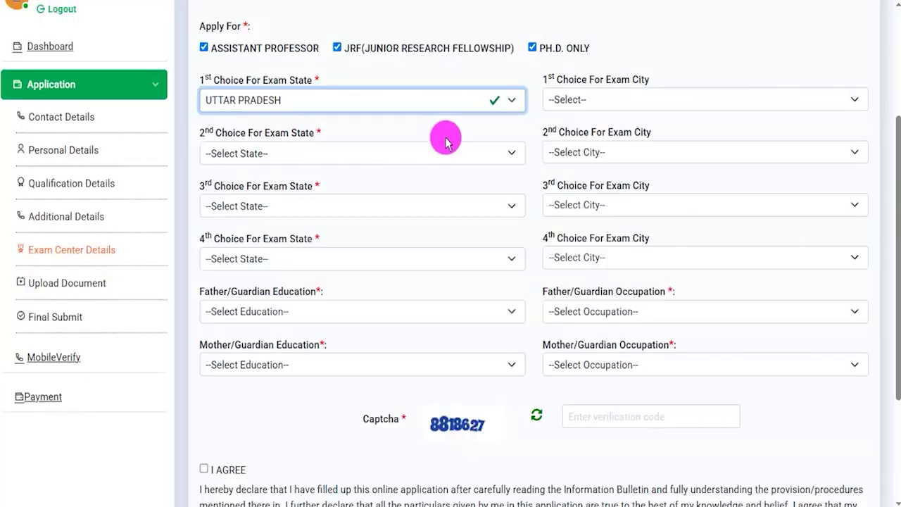
left_click(590, 98)
left_click(566, 193)
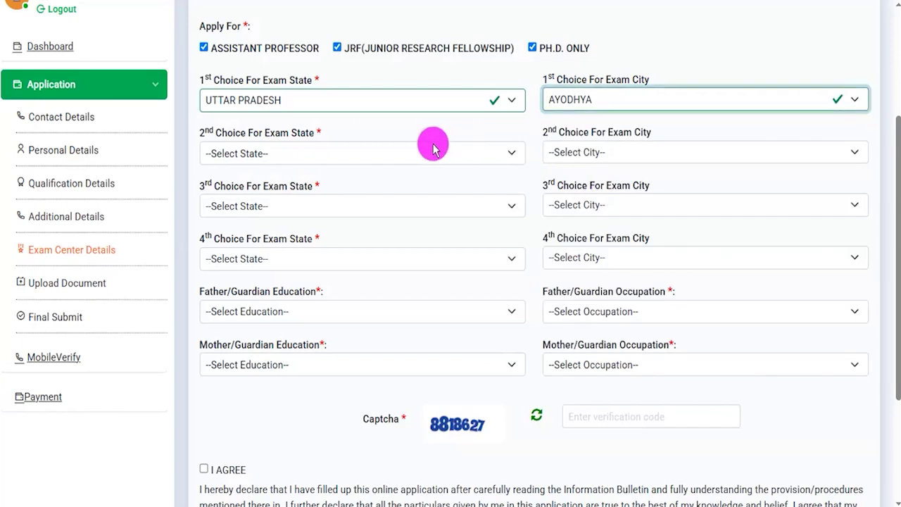
Step: Set the second exam city choice to AZAMGARH and the third to BULANDSHAHR, both in UTTAR PRADESH
left_click(296, 153)
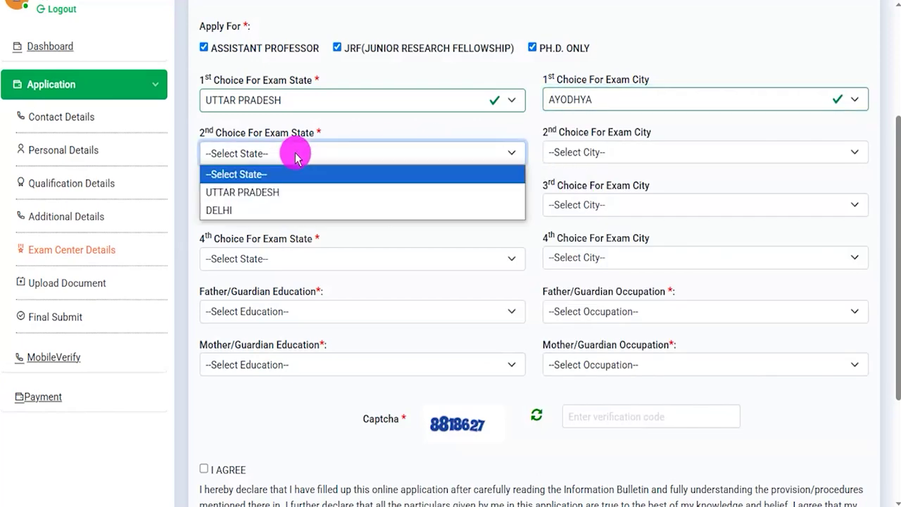
left_click(287, 191)
left_click(584, 156)
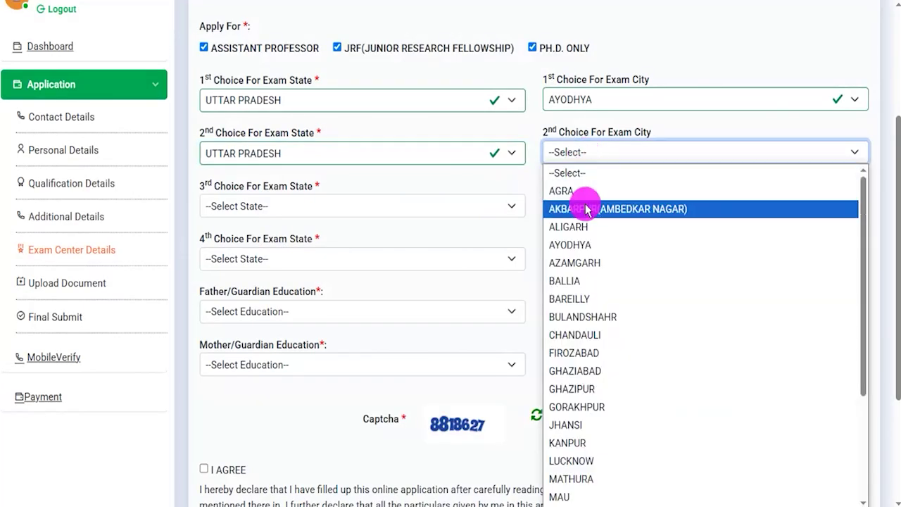
left_click(578, 261)
left_click(282, 206)
left_click(248, 245)
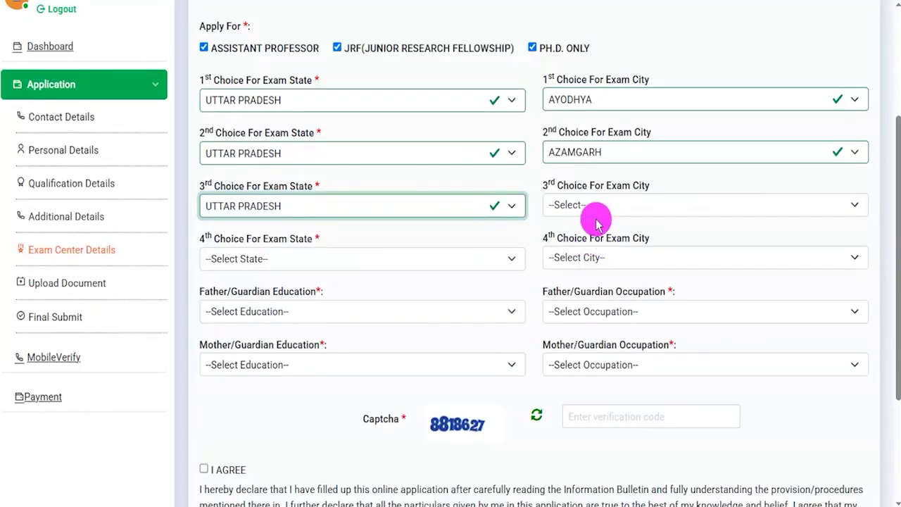
left_click(593, 208)
left_click(576, 372)
Step: Set the fourth exam center choice to MATHURA in UTTAR PRADESH
left_click(291, 257)
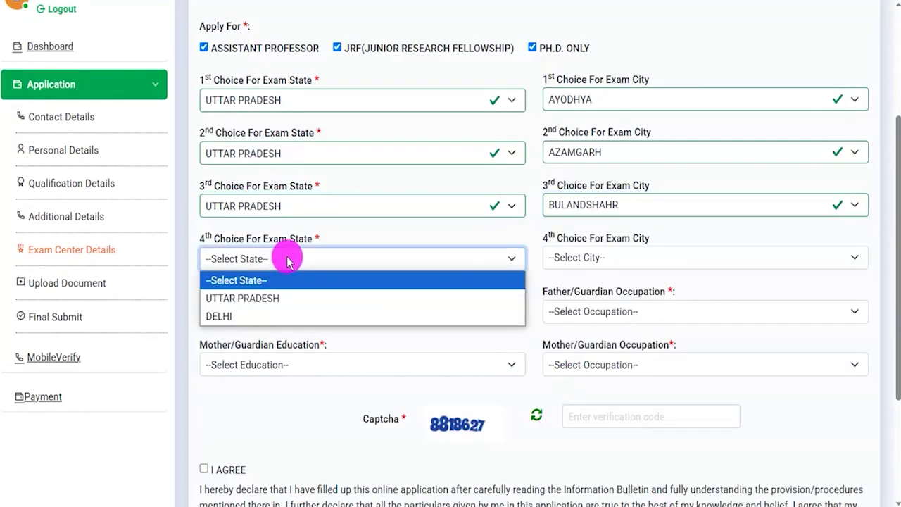
left_click(272, 298)
left_click(597, 259)
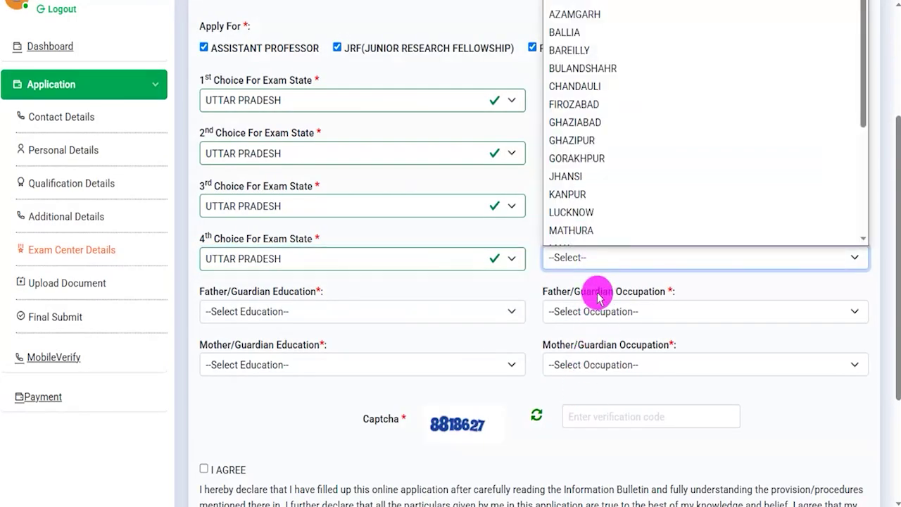
left_click(590, 230)
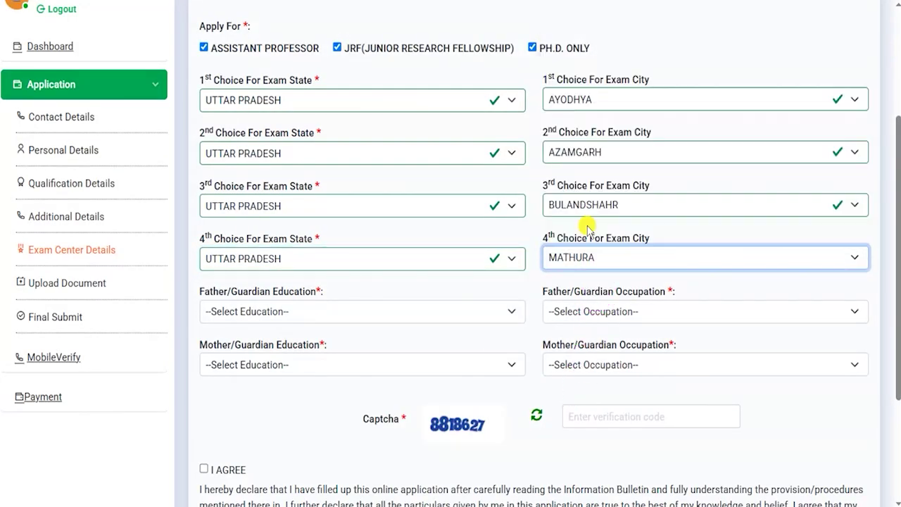
Step: Set the father/guardian's education to Graduate and occupation to Pharmacy
left_click(283, 317)
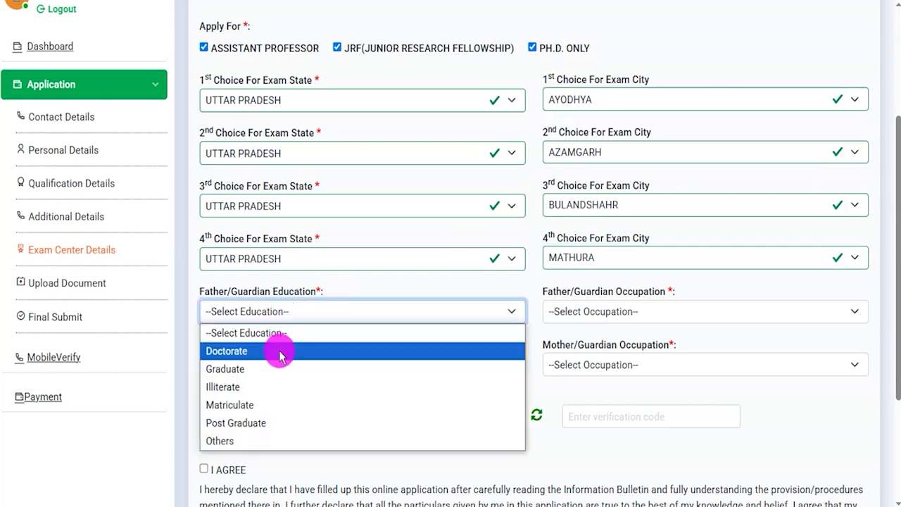
left_click(273, 376)
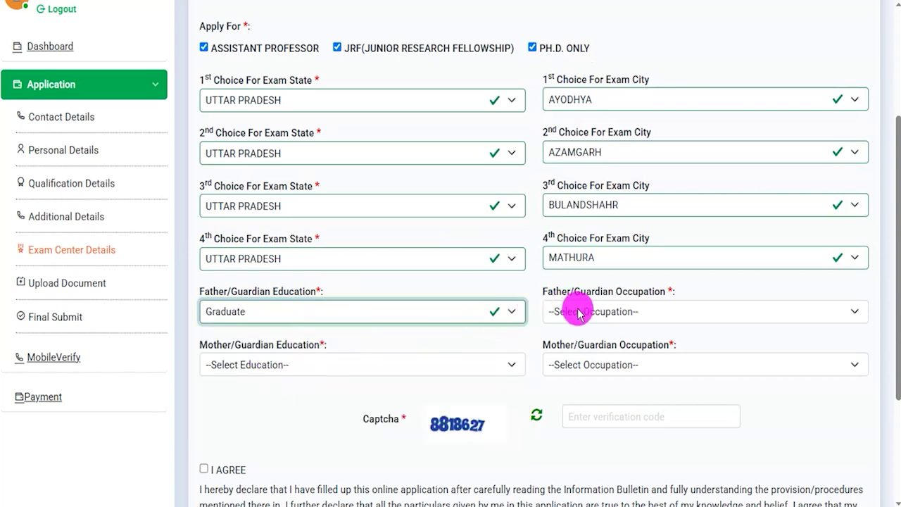
left_click(622, 314)
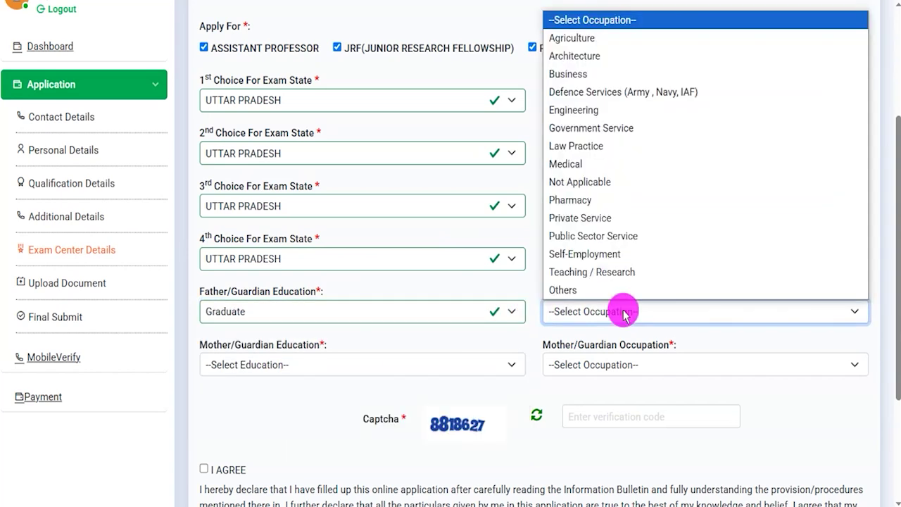
left_click(589, 201)
Step: Set the mother/guardian's education to Graduate and occupation to Medical
left_click(303, 365)
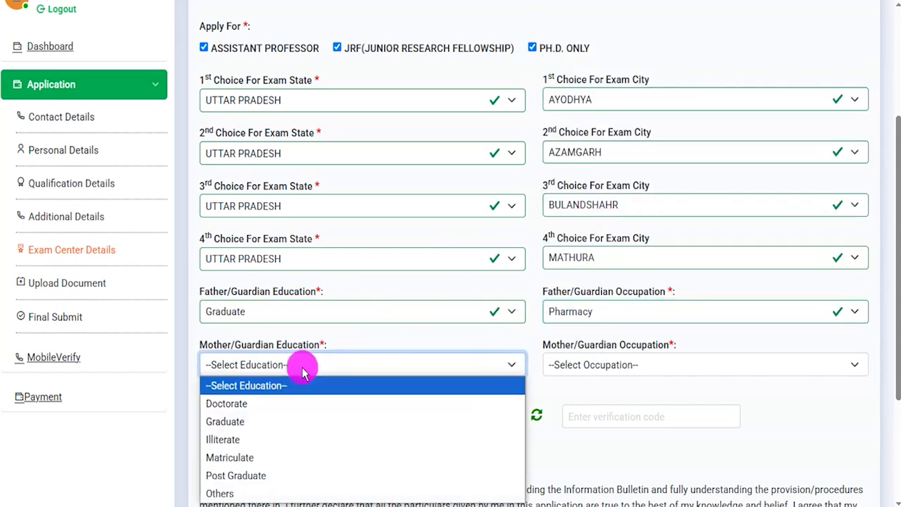
left_click(253, 424)
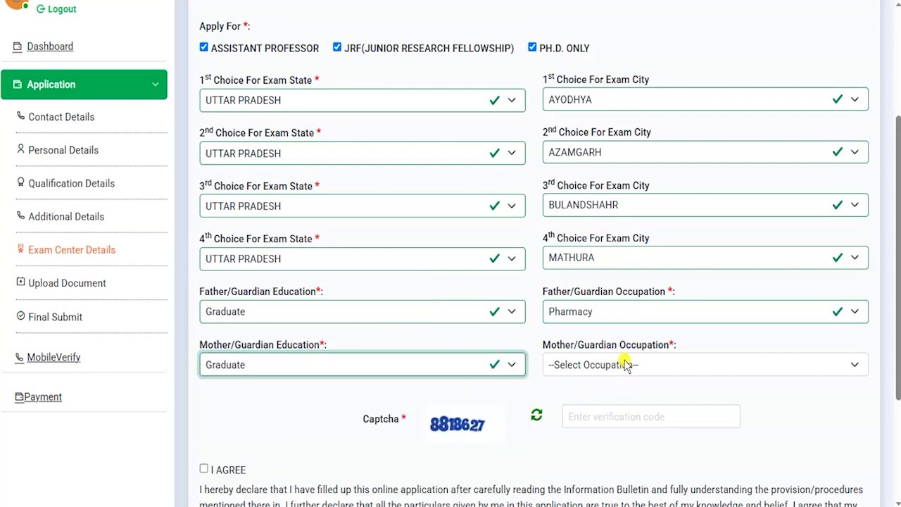
left_click(626, 364)
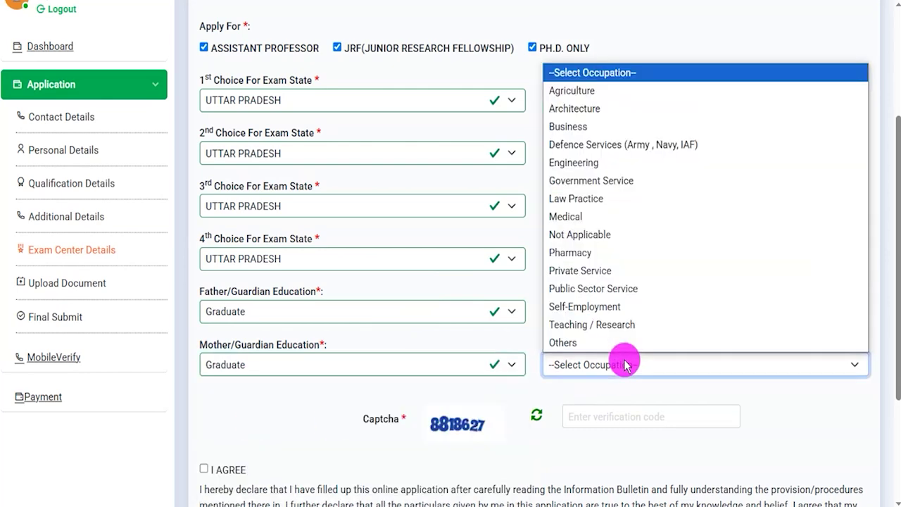
left_click(581, 214)
Step: Go to the captcha field, agree to the declaration, and save the Exam Center Details to continue to document upload
scroll(446, 429, "down", 3)
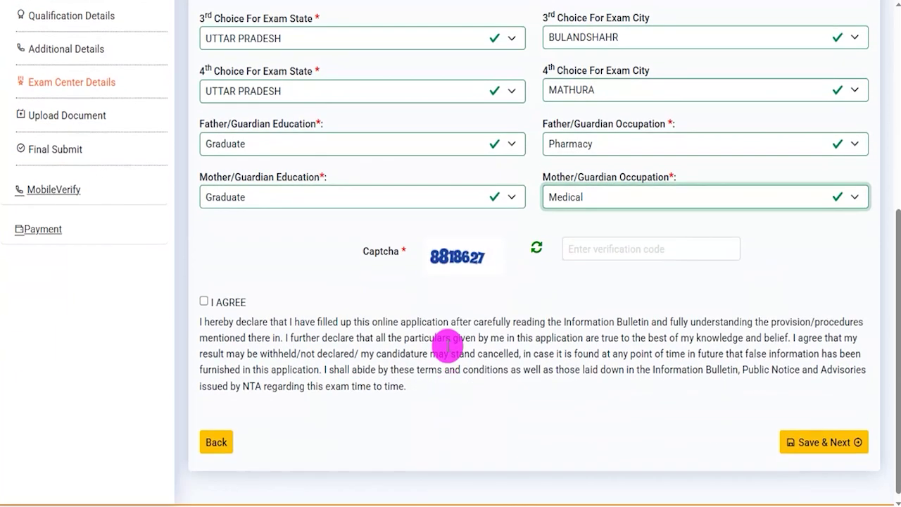
left_click(592, 248)
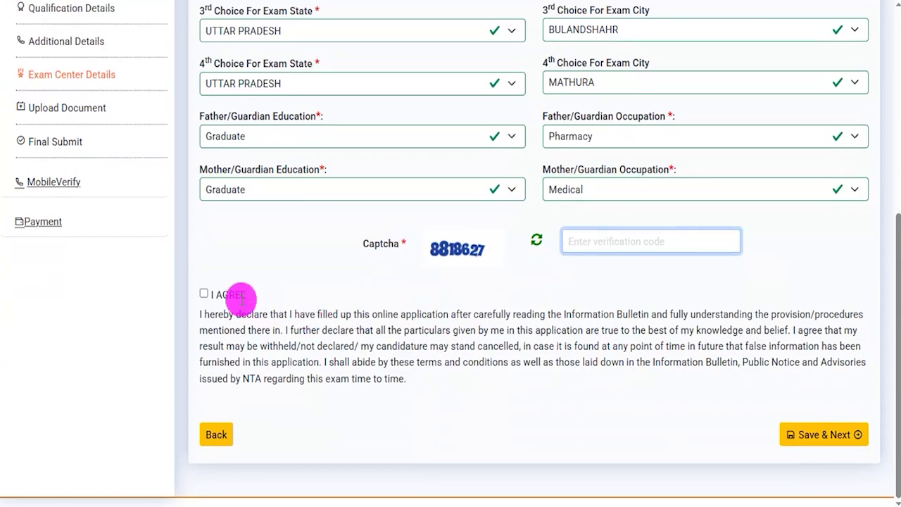
left_click(204, 293)
scroll(567, 369, "down", 1)
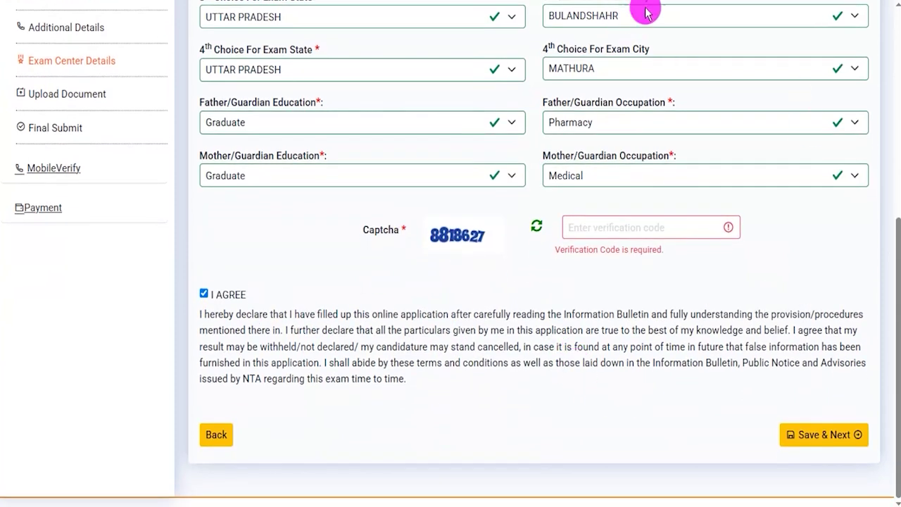
left_click_drag(582, 380, 763, 426)
left_click(780, 433)
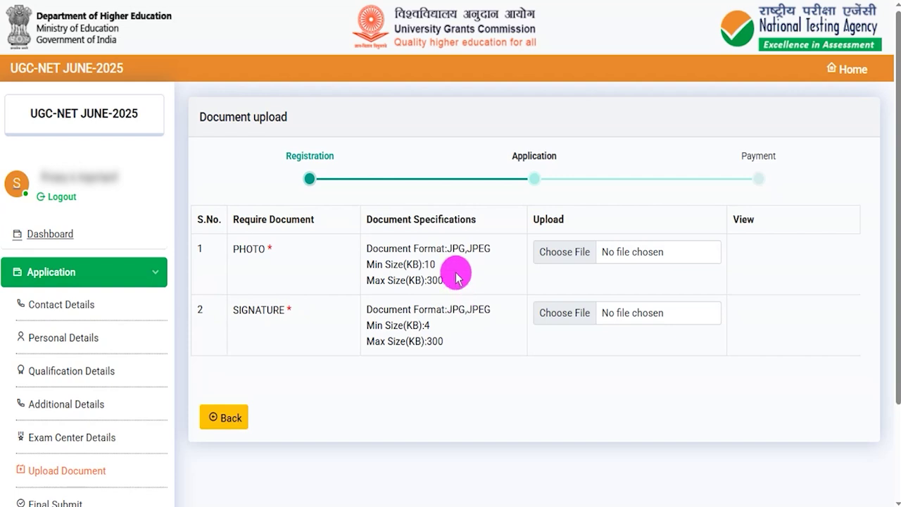
Step: Check the required file format and the minimum and maximum sizes for the photo and signature uploads
left_click_drag(449, 249, 487, 250)
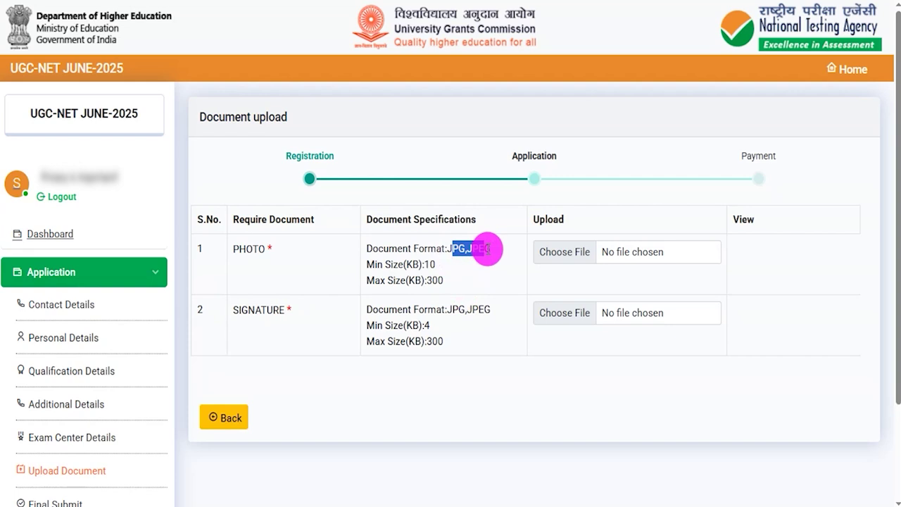
left_click_drag(452, 310, 488, 310)
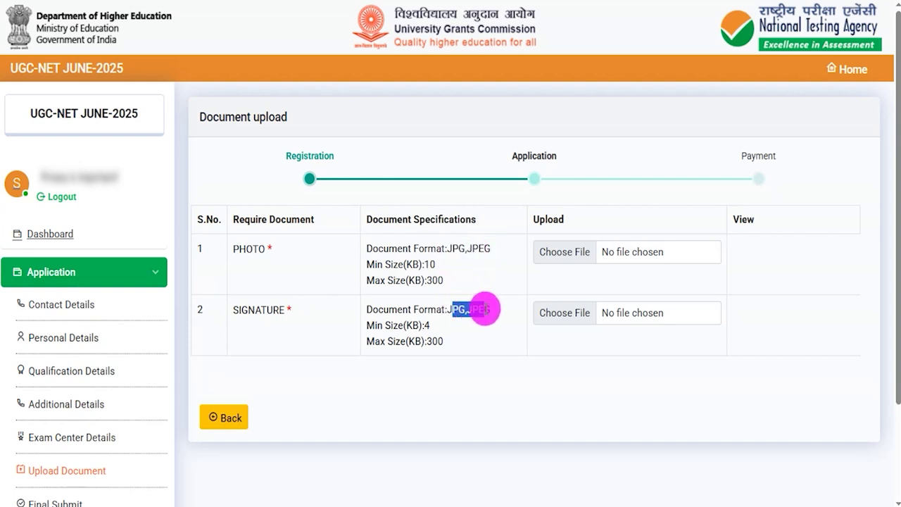
left_click_drag(424, 262, 441, 278)
left_click(441, 278)
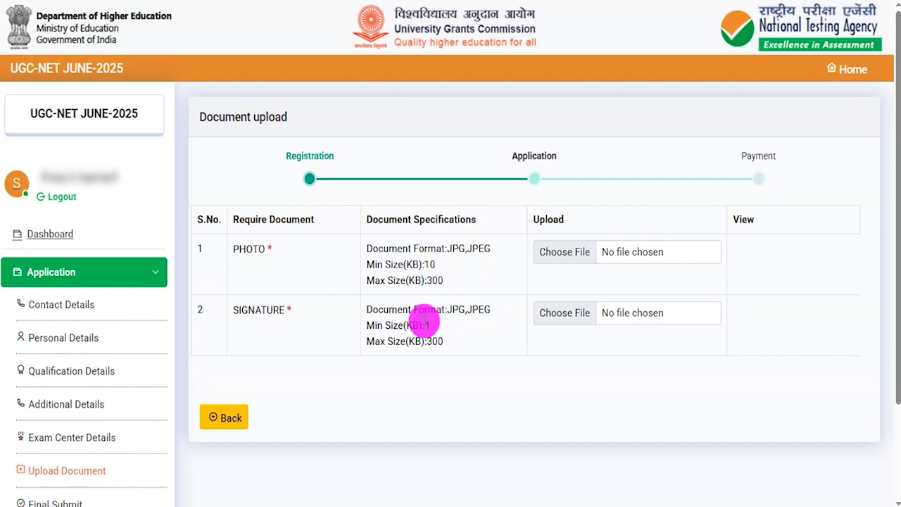
left_click_drag(426, 341, 443, 346)
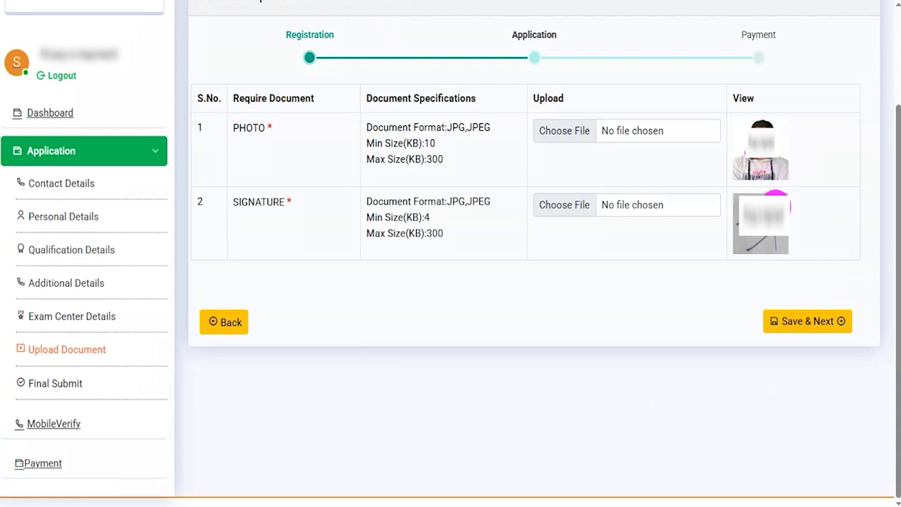
Step: Save the uploaded photo and signature, and open mobile number verification from the application review
mouse_move(718, 275)
left_mouse_down()
mouse_move(861, 326)
mouse_move(874, 353)
left_mouse_up()
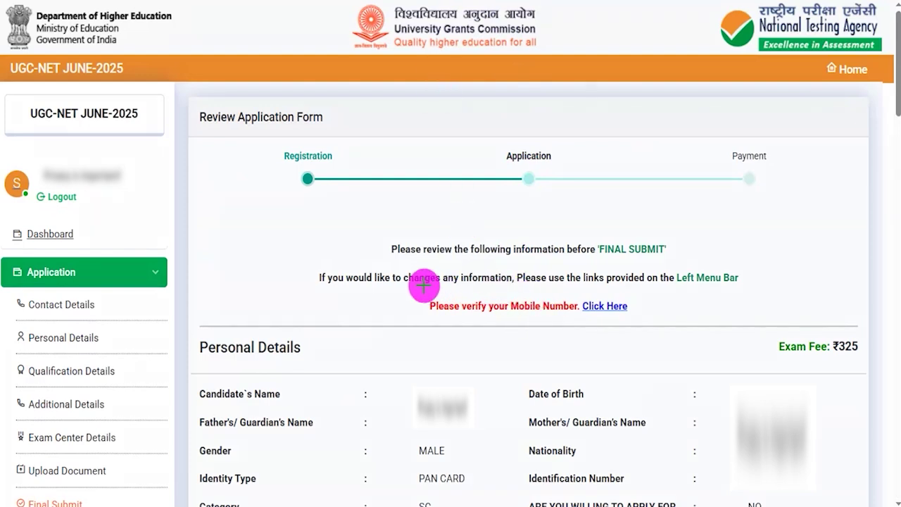
mouse_move(403, 285)
left_mouse_down()
mouse_move(659, 308)
mouse_move(695, 327)
left_mouse_up()
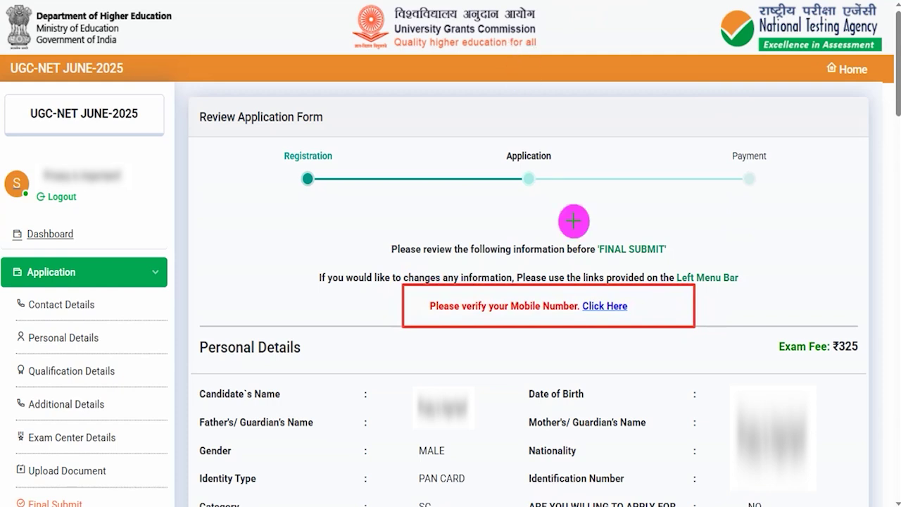
left_click_drag(684, 304, 628, 306)
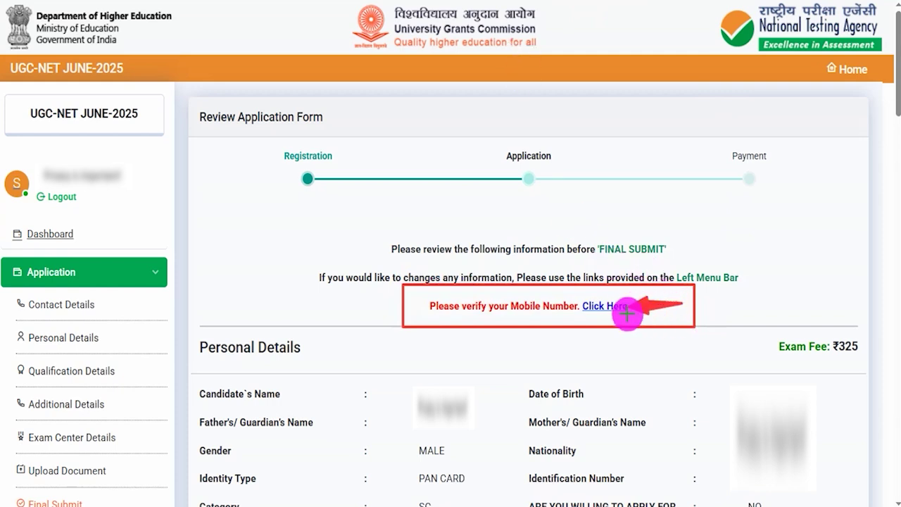
left_click(606, 306)
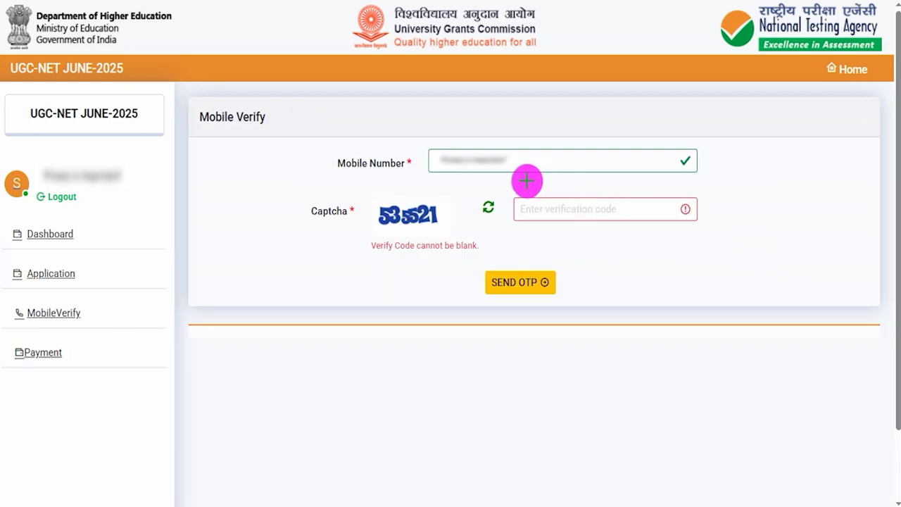
Step: Complete the captcha for the registered mobile number and send the OTP
left_click_drag(350, 173, 400, 174)
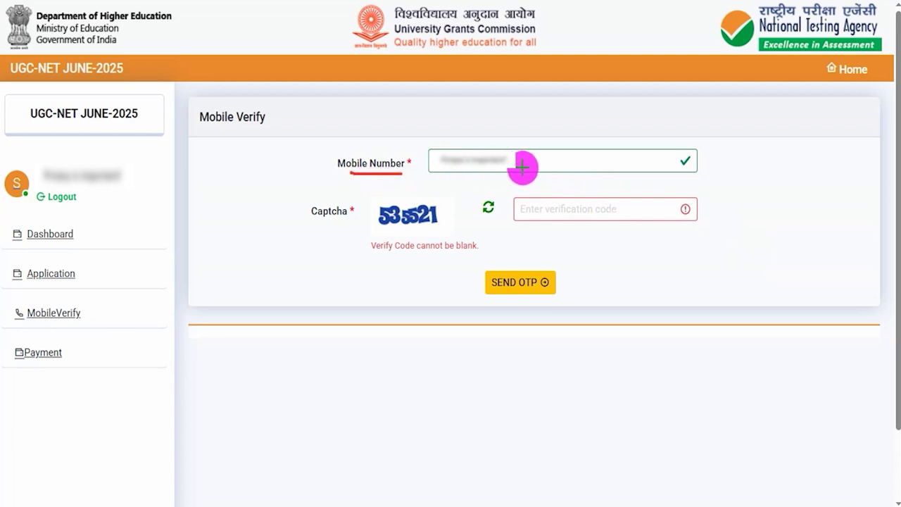
left_click_drag(392, 231, 426, 229)
left_click_drag(580, 212, 635, 191)
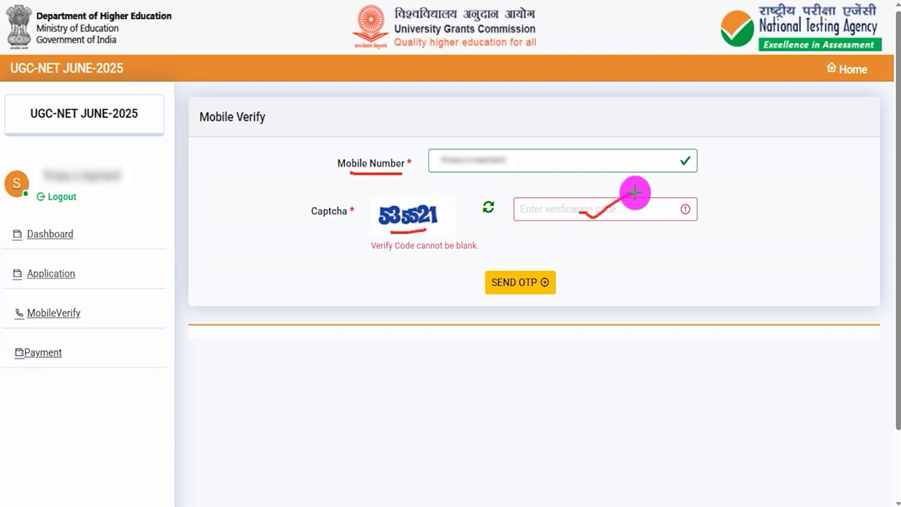
mouse_move(467, 256)
left_mouse_down()
mouse_move(533, 266)
mouse_move(569, 306)
left_mouse_up()
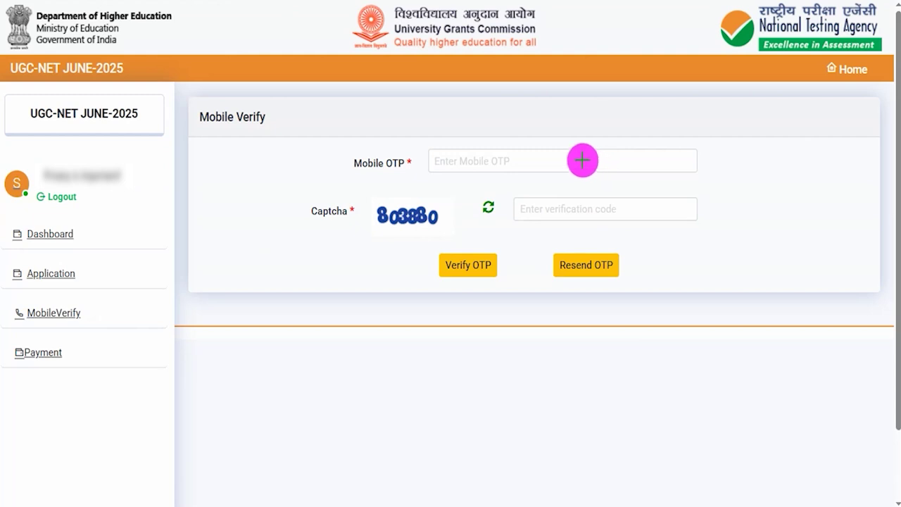
Step: Fill in the mobile OTP and the captcha, and verify the OTP
left_click_drag(529, 161, 623, 124)
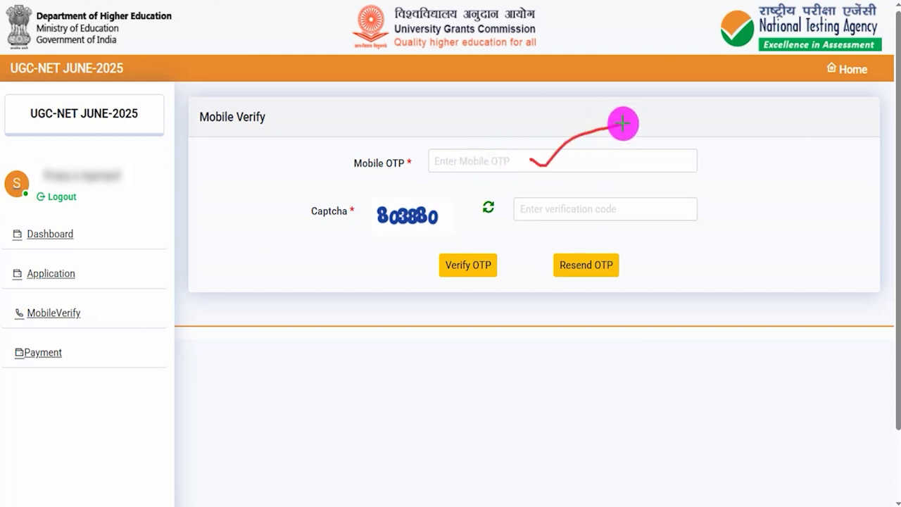
left_click_drag(378, 234, 475, 240)
left_click_drag(572, 210, 645, 183)
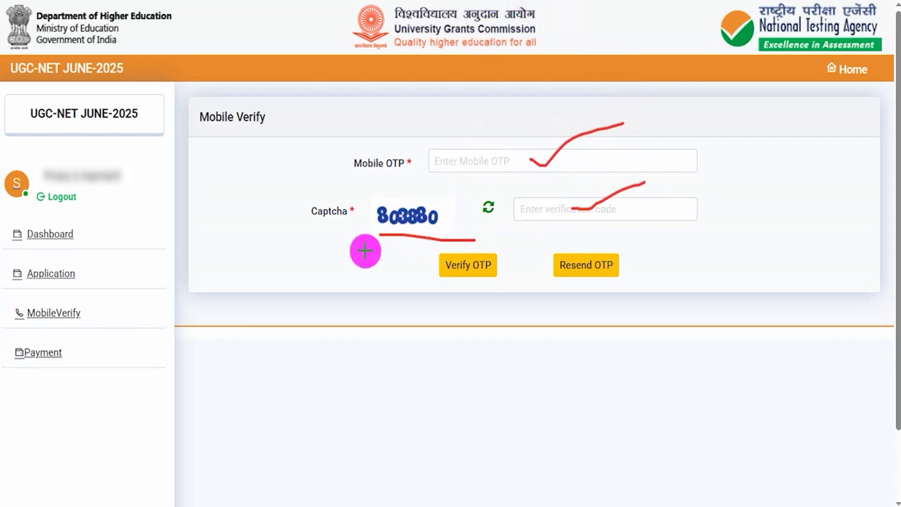
left_click_drag(268, 259, 431, 268)
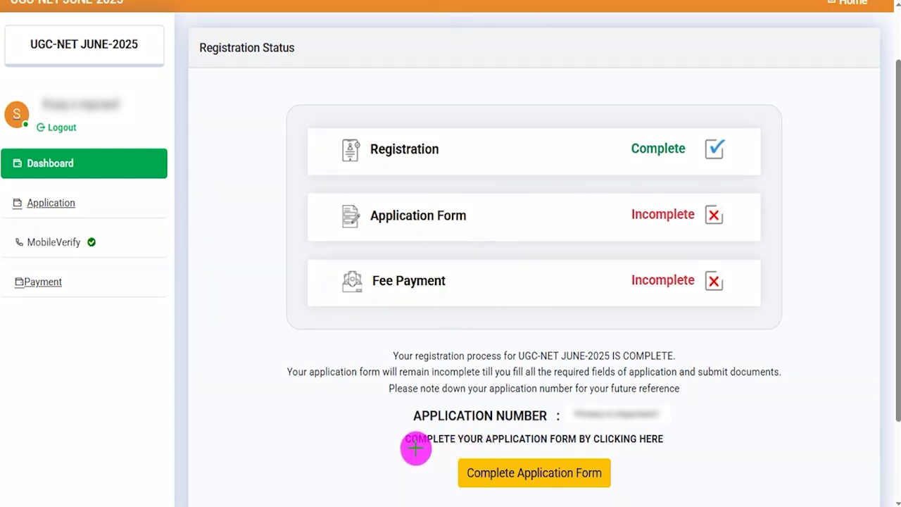
Step: Return to the application form from the dashboard and make the final submission with all checklist particulars and the agreement ticked
mouse_move(412, 448)
left_mouse_down()
mouse_move(624, 485)
mouse_move(645, 498)
left_mouse_up()
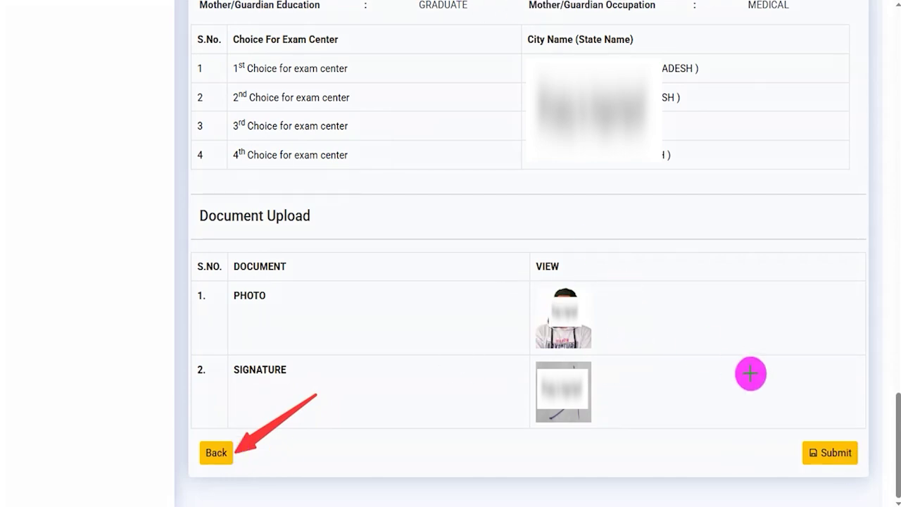
left_click(820, 442)
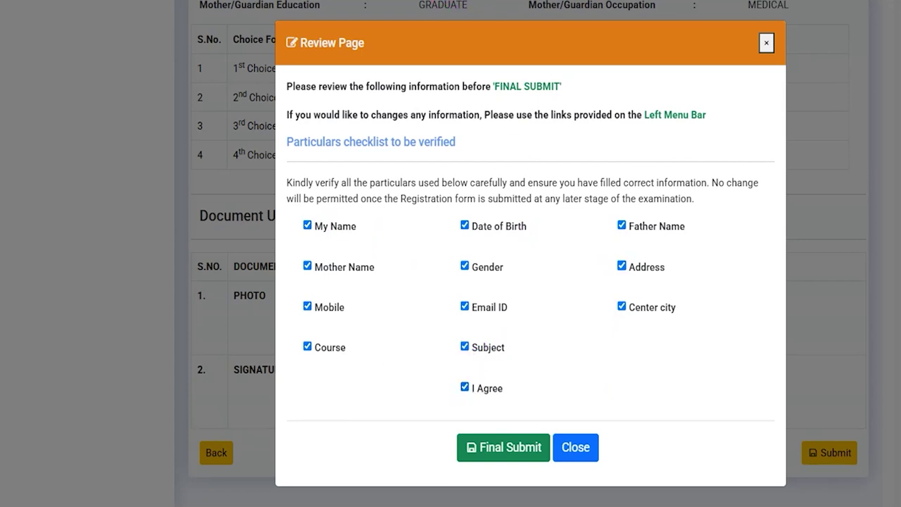
left_click_drag(298, 437, 451, 445)
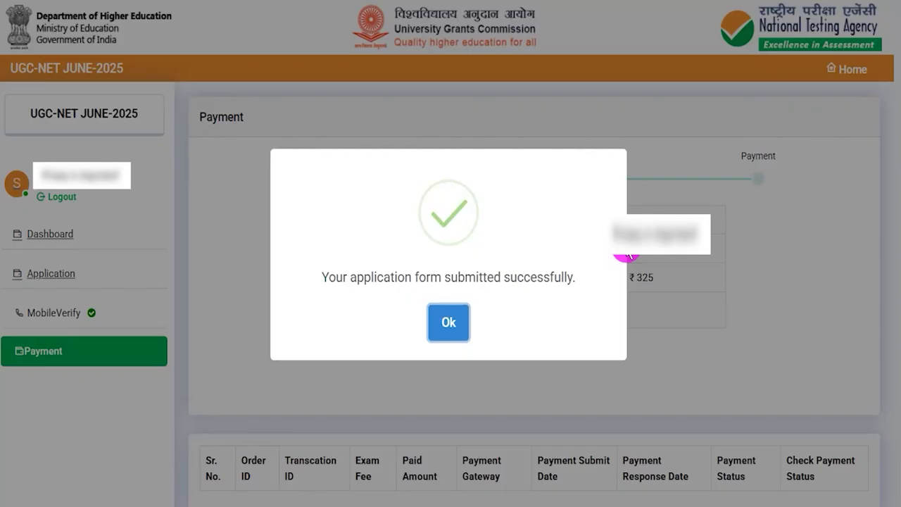
left_click(452, 323)
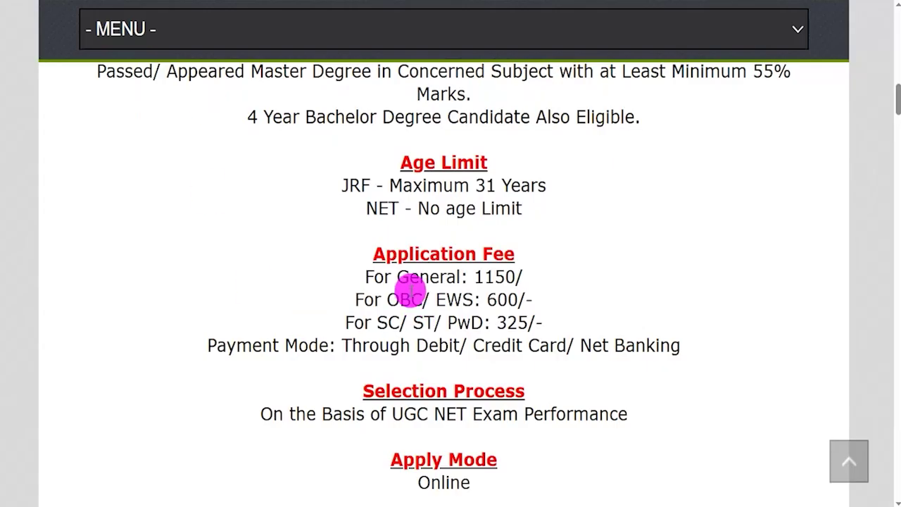
Step: Check the application fees for the General, OBC/EWS and SC/ST/PwD categories on the exam information page
left_click_drag(403, 276, 517, 277)
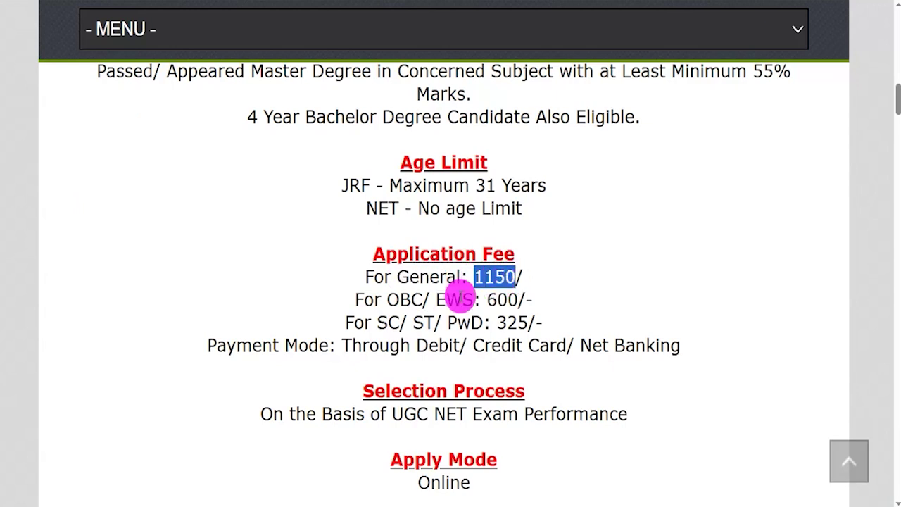
left_click_drag(386, 299, 521, 299)
left_click_drag(378, 322, 528, 321)
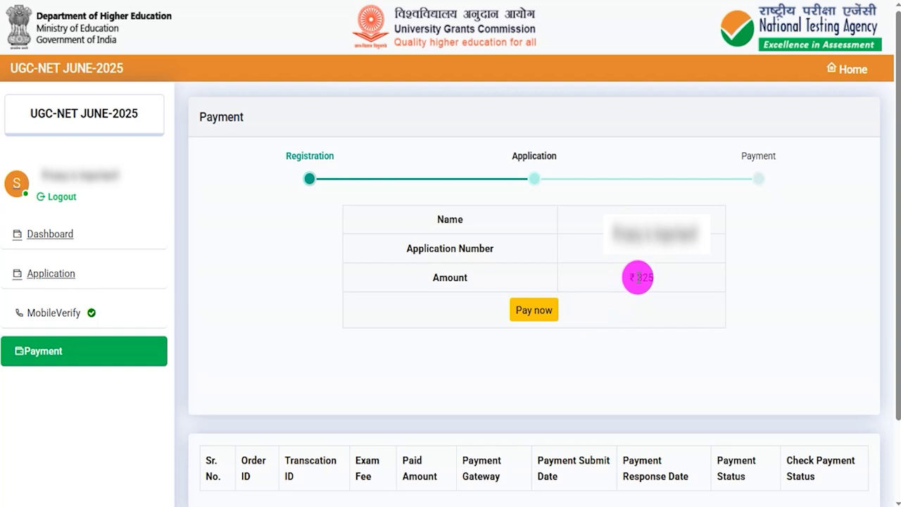
Step: Check the exam fee amount on the Payment page and proceed to the payment gateway choices
left_click_drag(637, 277, 662, 283)
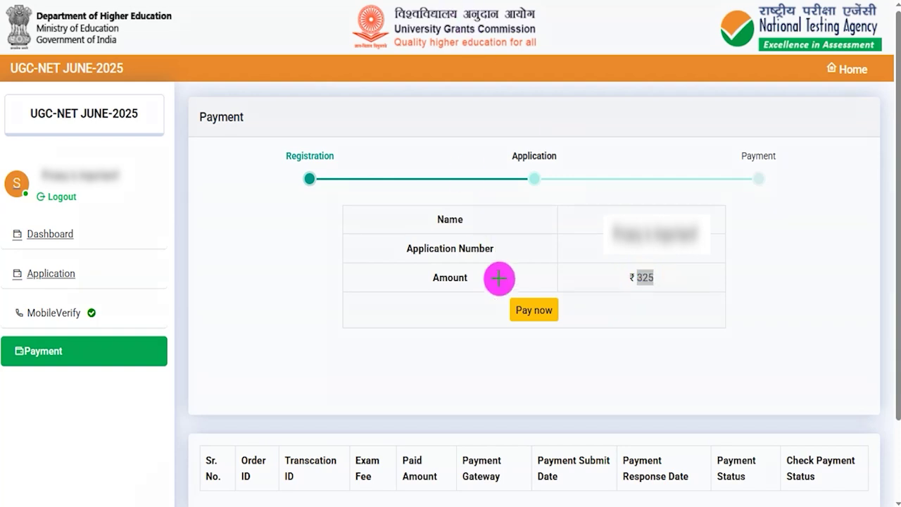
mouse_move(497, 288)
left_mouse_down()
mouse_move(530, 294)
mouse_move(565, 317)
left_mouse_up()
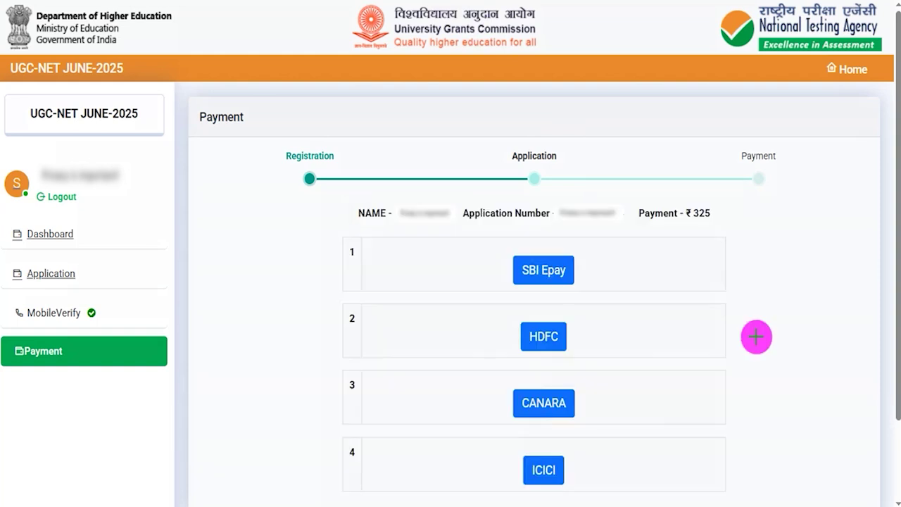
left_click_drag(720, 255, 587, 268)
left_click_drag(675, 339, 572, 343)
left_click_drag(677, 405, 603, 404)
left_click_drag(690, 475, 574, 475)
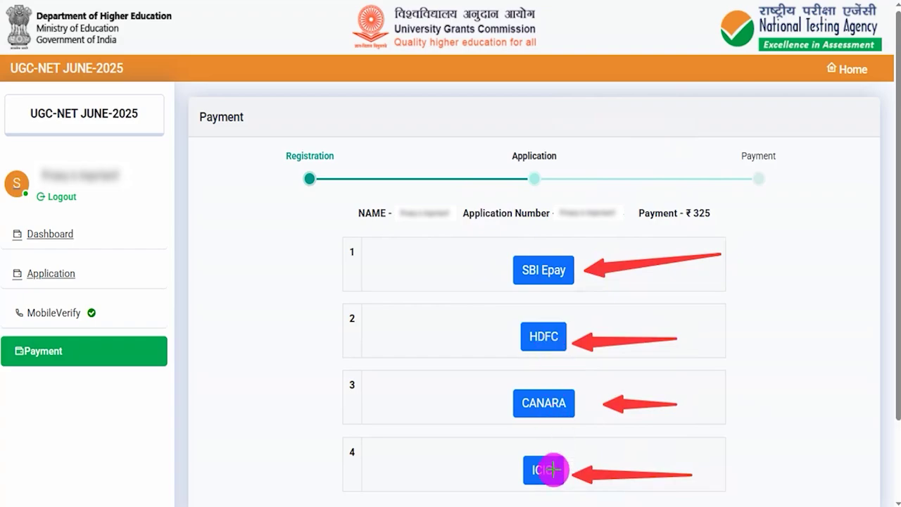
Step: Open UPI payment through the SBI Epay gateway and select VPA / UPI ID as the way to pay
left_click(563, 272)
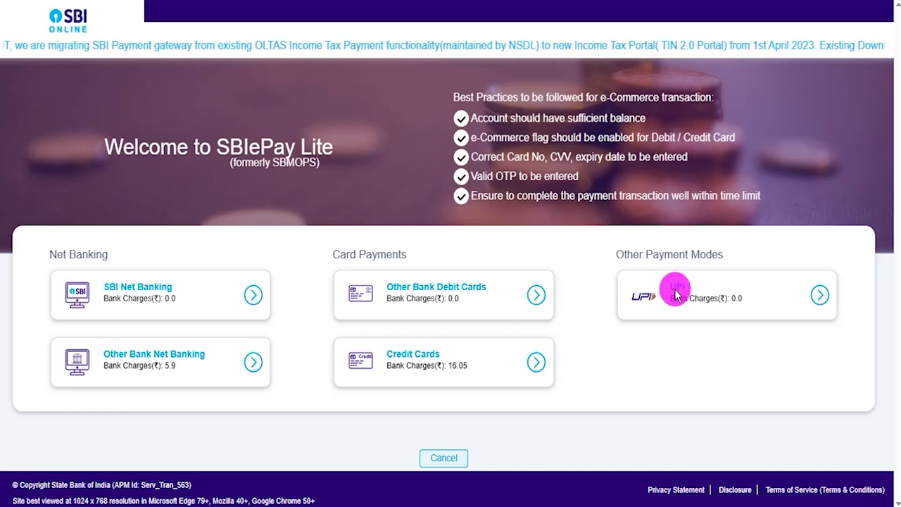
left_click(817, 294)
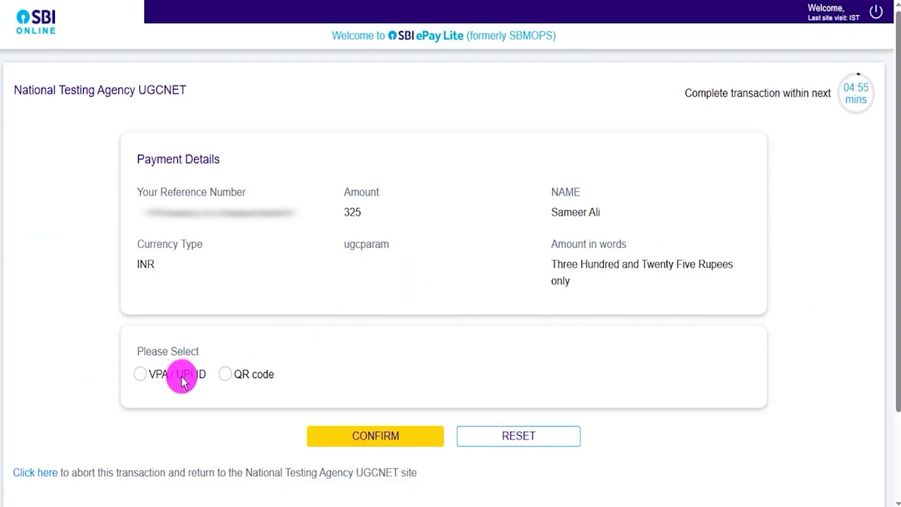
left_click(142, 376)
left_click(400, 376)
left_click(402, 380)
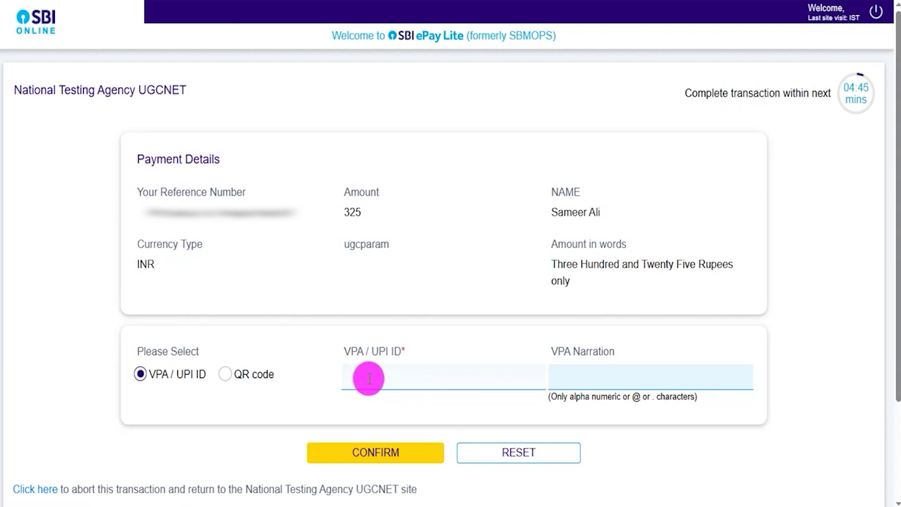
Step: Switch the UPI payment option from VPA / UPI ID to QR code, dismissing the VPA alert
left_click(230, 379)
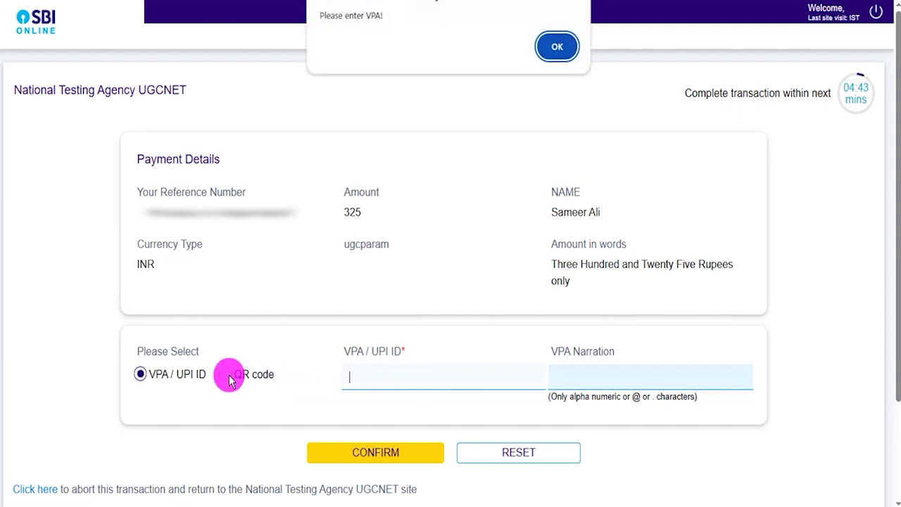
left_click(533, 44)
left_click(190, 394)
left_click(226, 374)
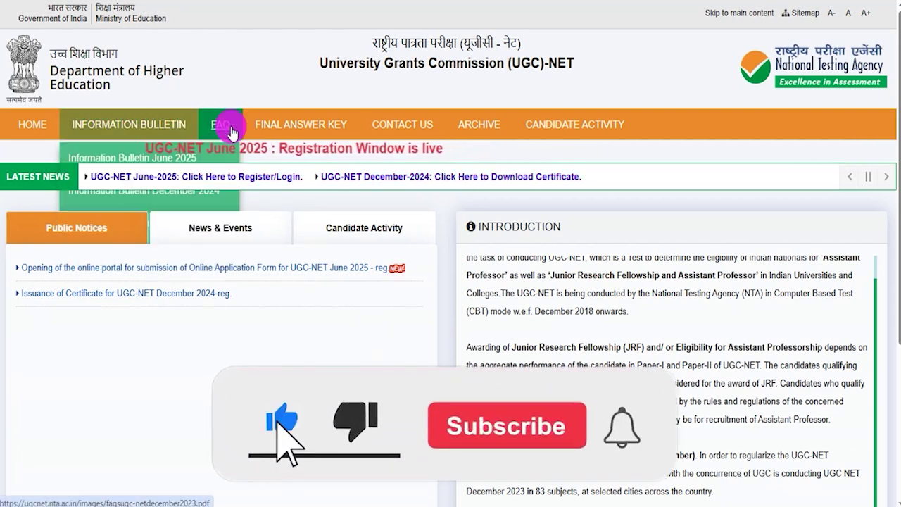
mouse_move(577, 126)
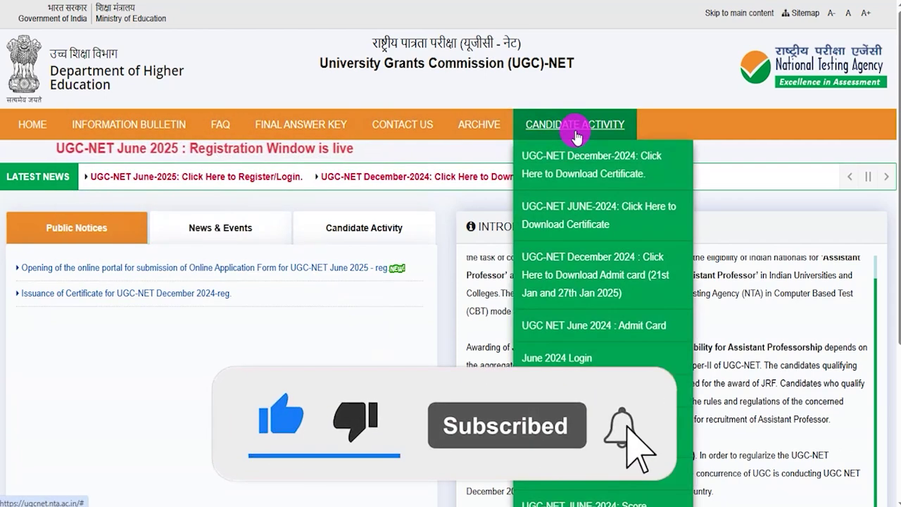